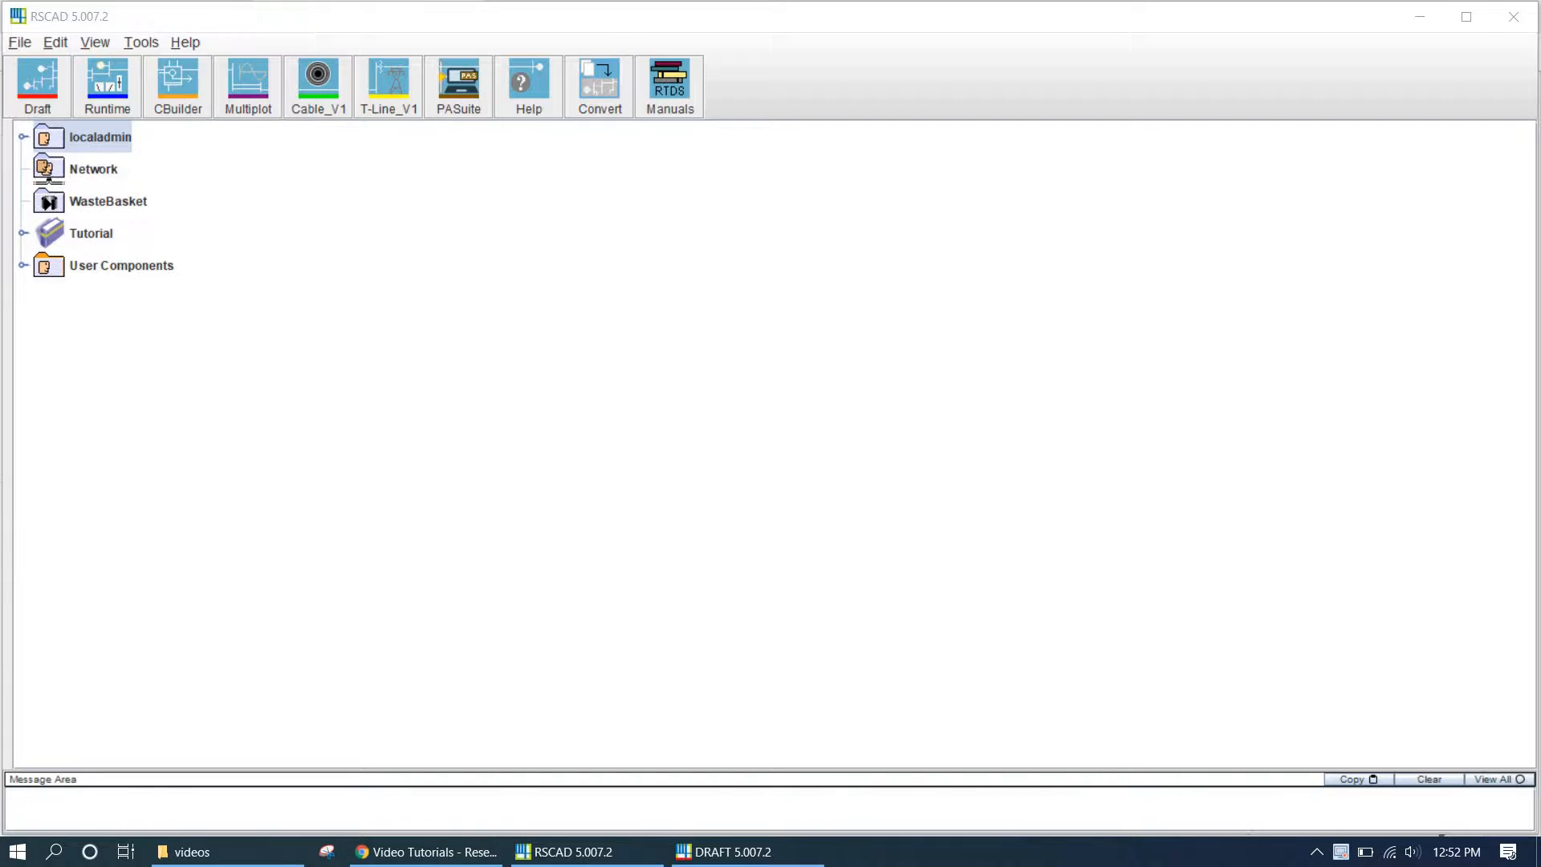
click(370, 531)
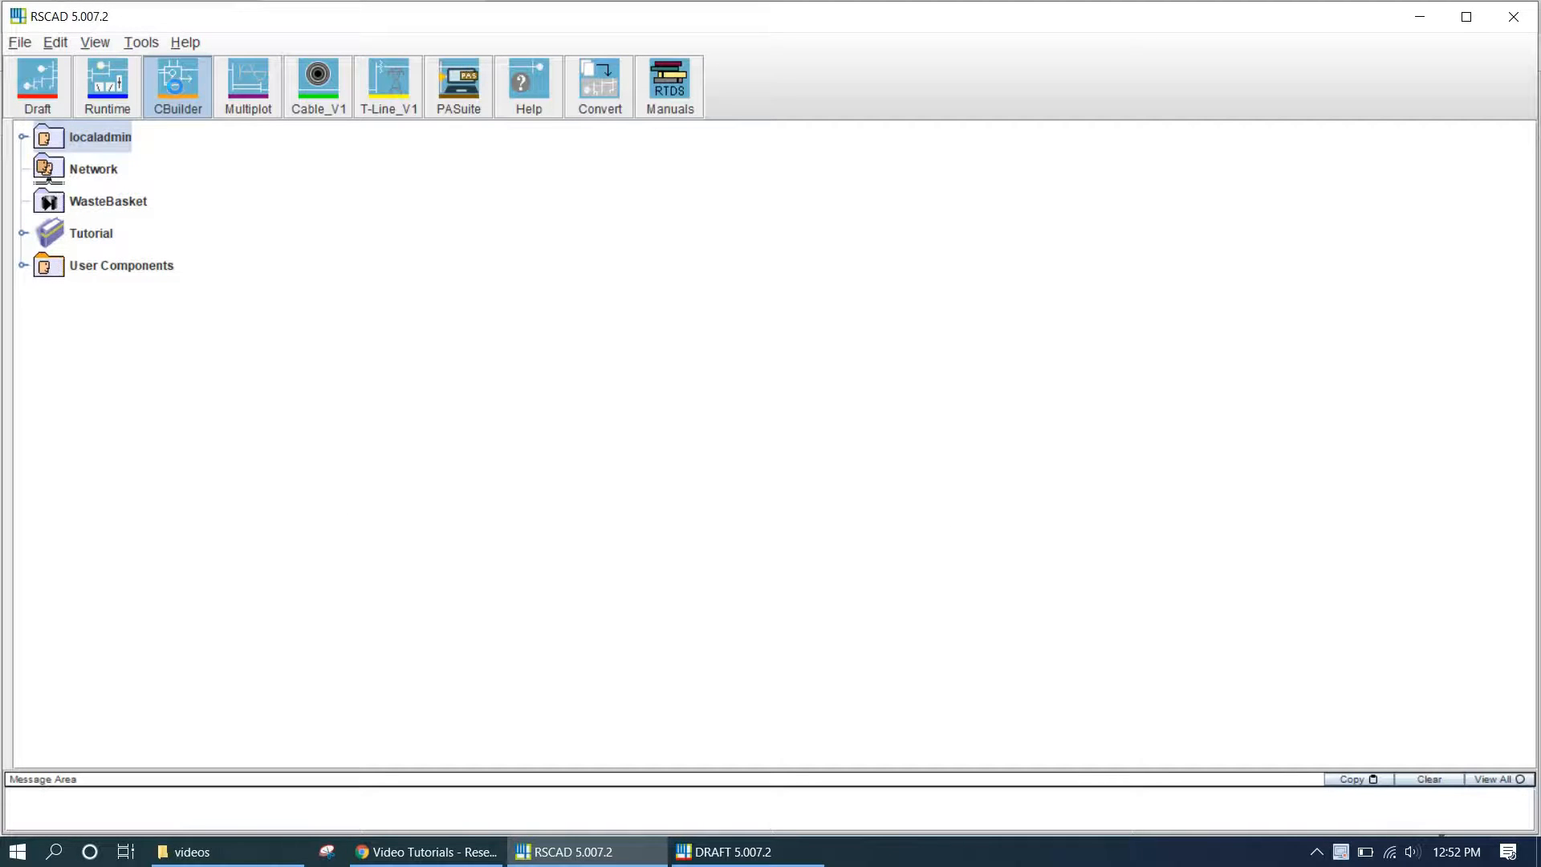
click(178, 84)
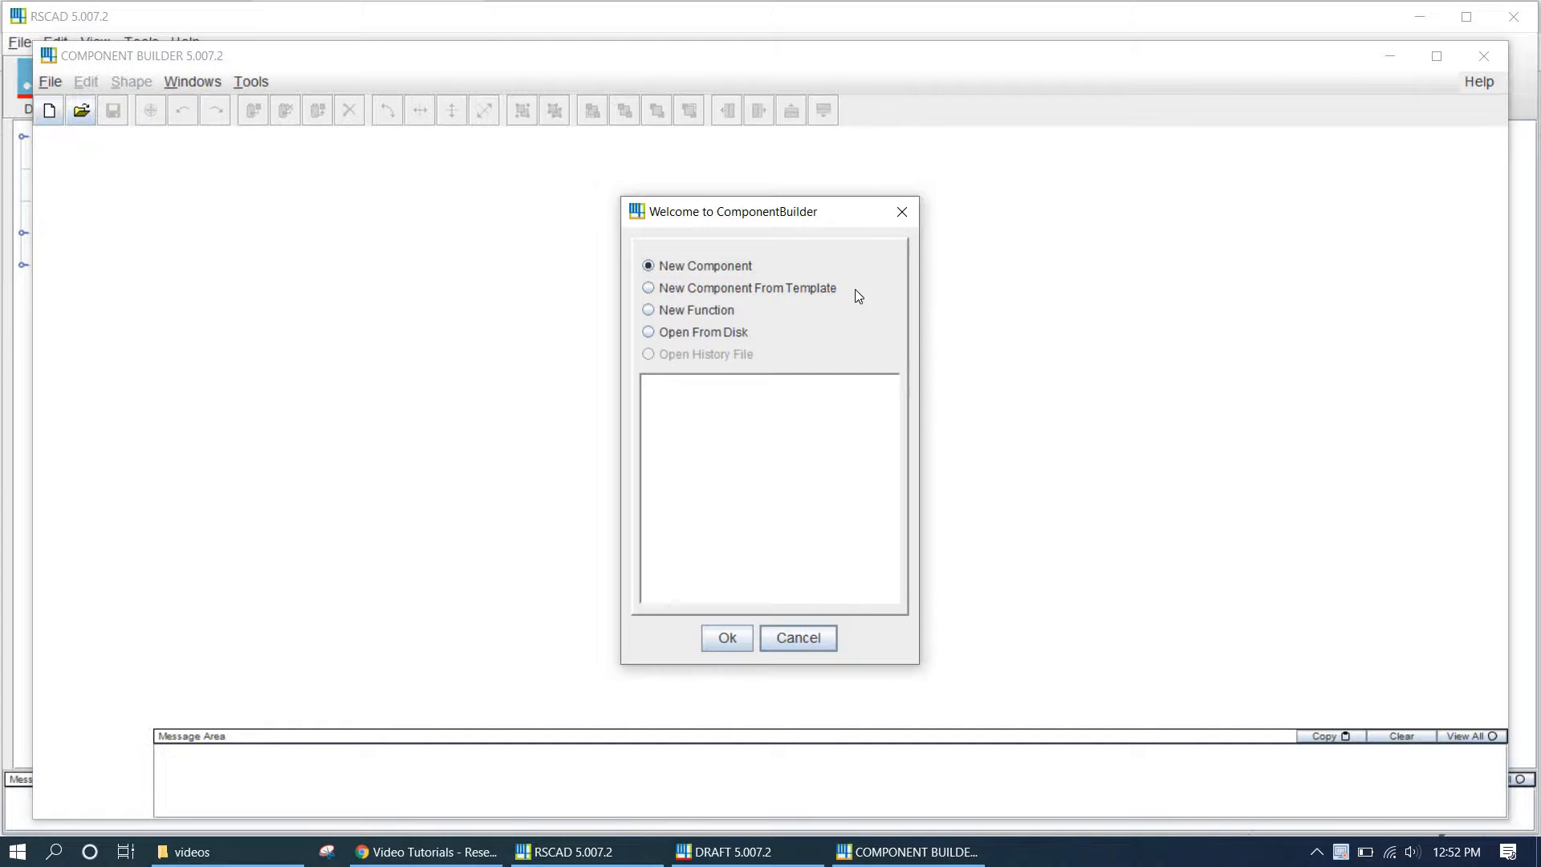
click(902, 212)
click(1483, 56)
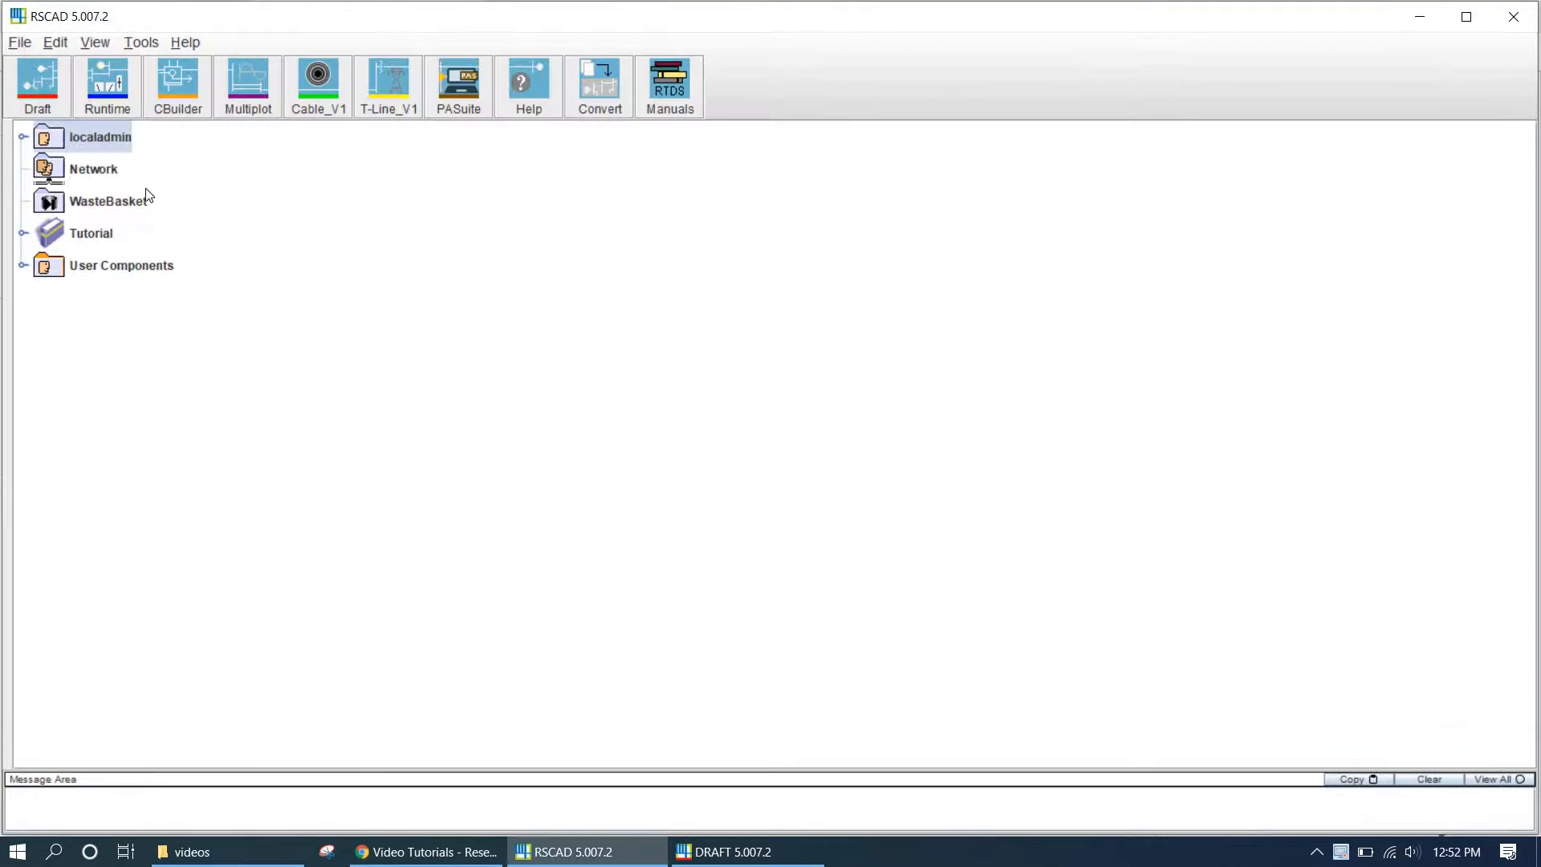
Step: Open Runtime with the file for the last Draft compile, DemoCircuit.sib
click(112, 82)
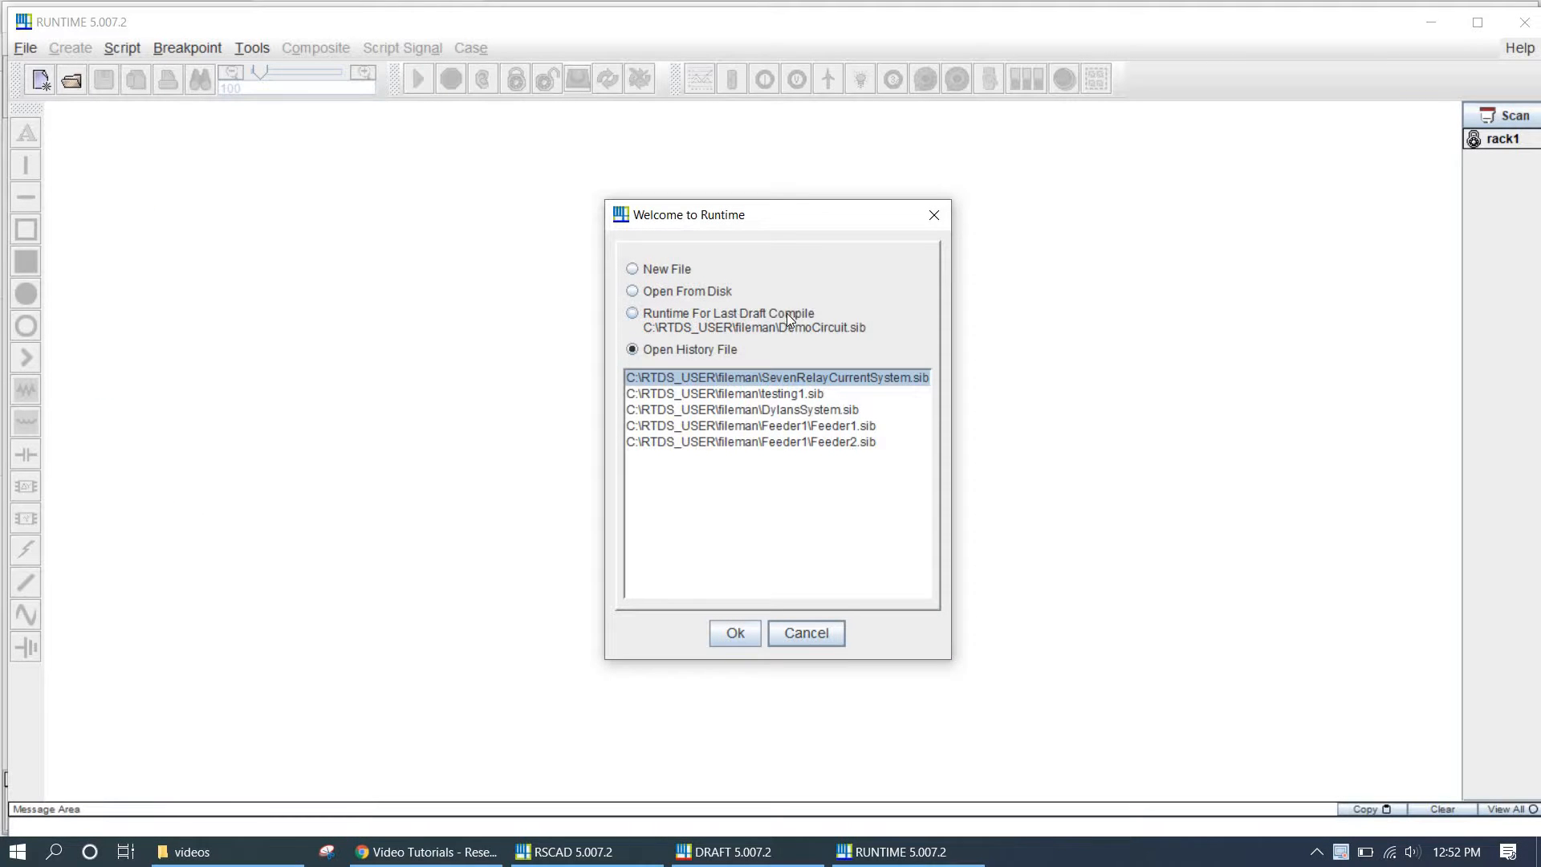
click(772, 311)
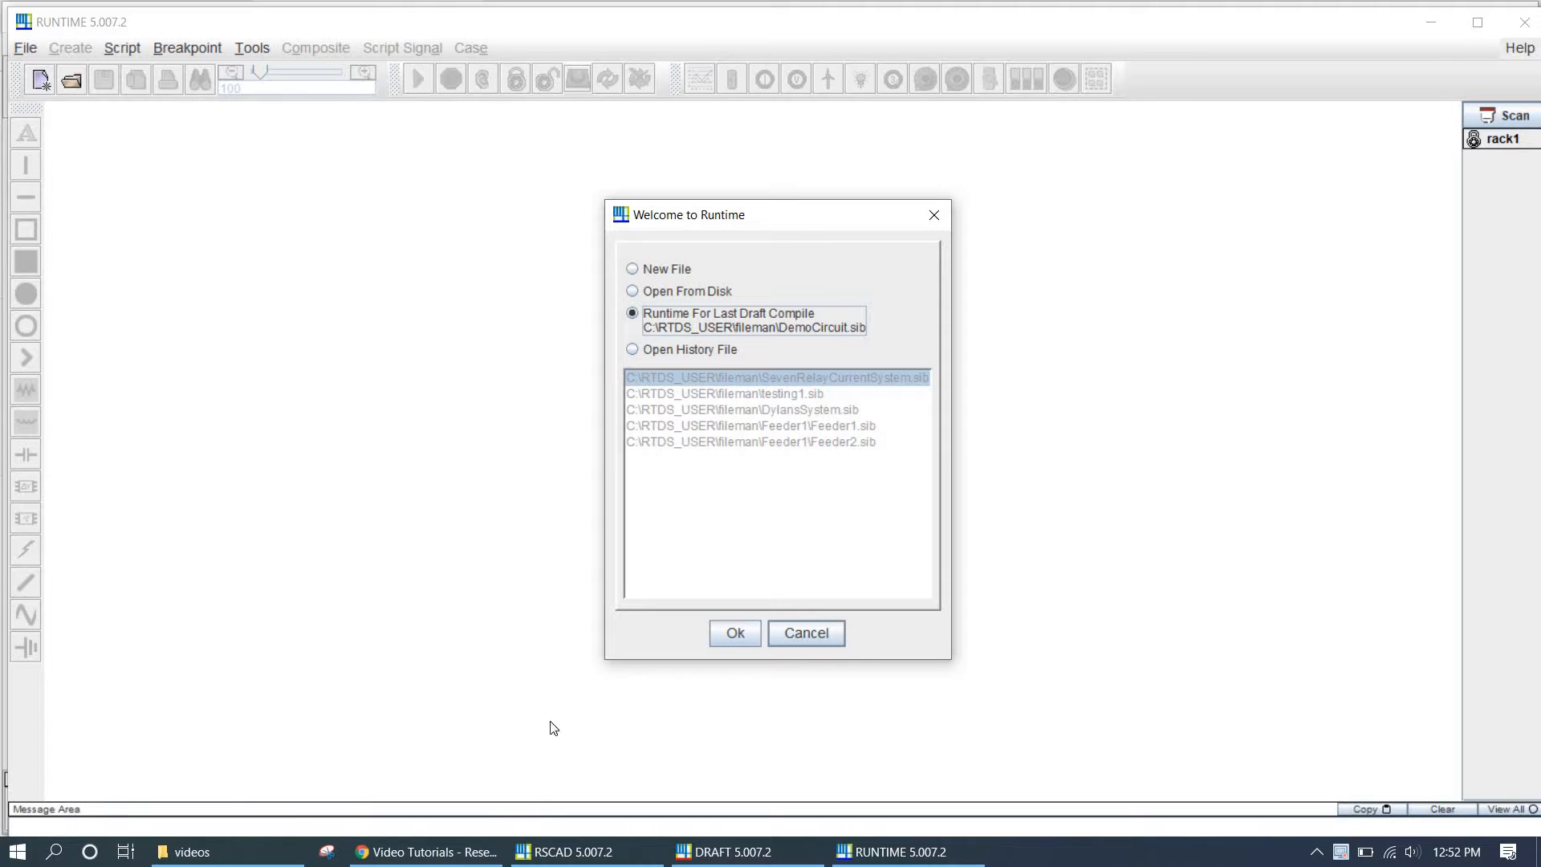
click(736, 633)
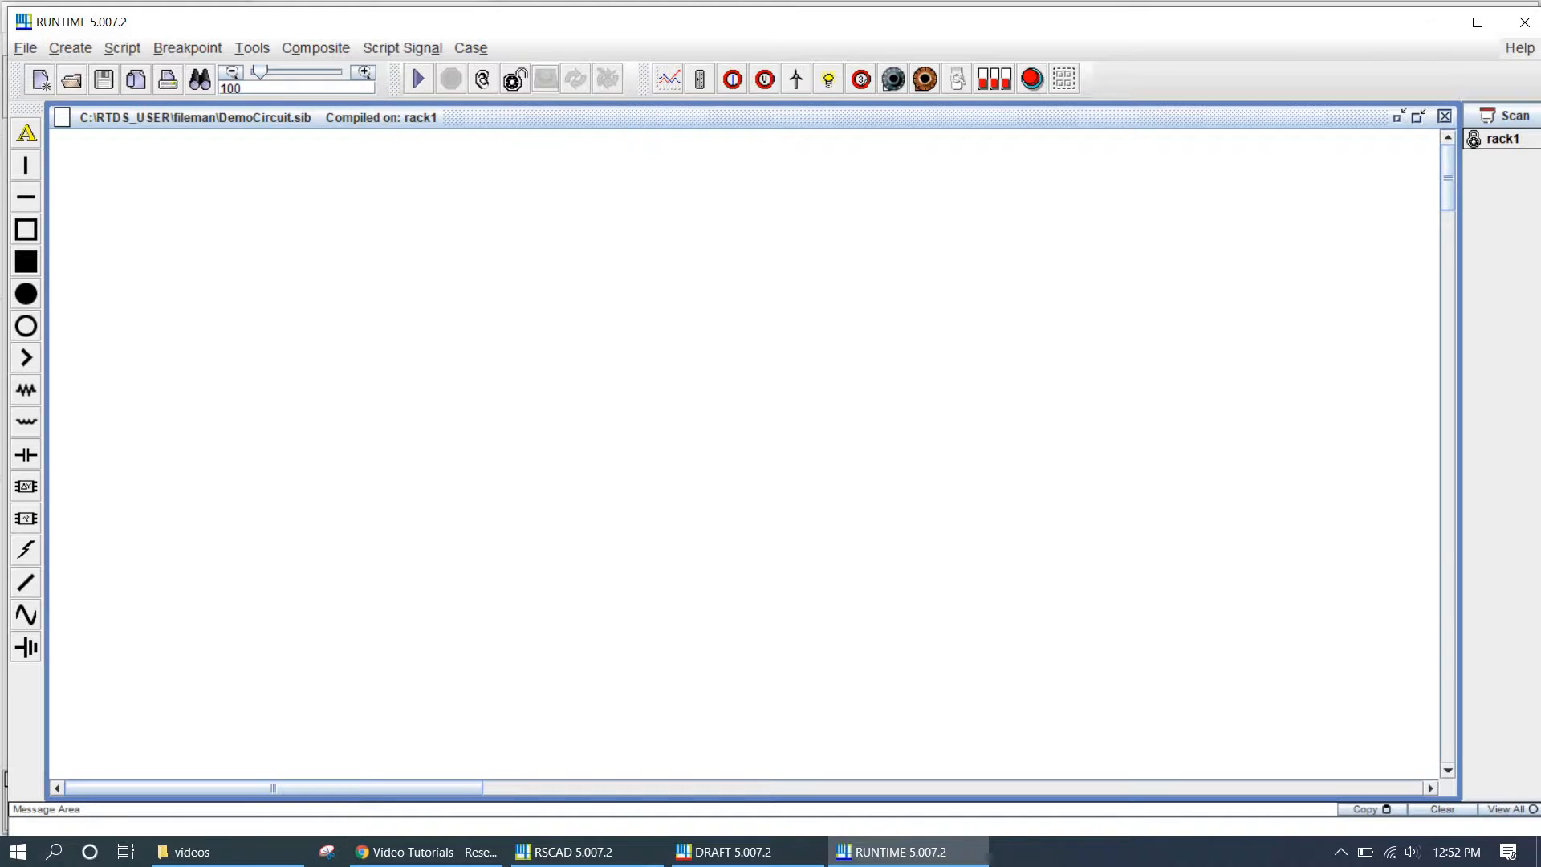
Step: Review the DemoCircuit schematic in the Draft window and return to the Runtime canvas
drag(366, 348, 813, 16)
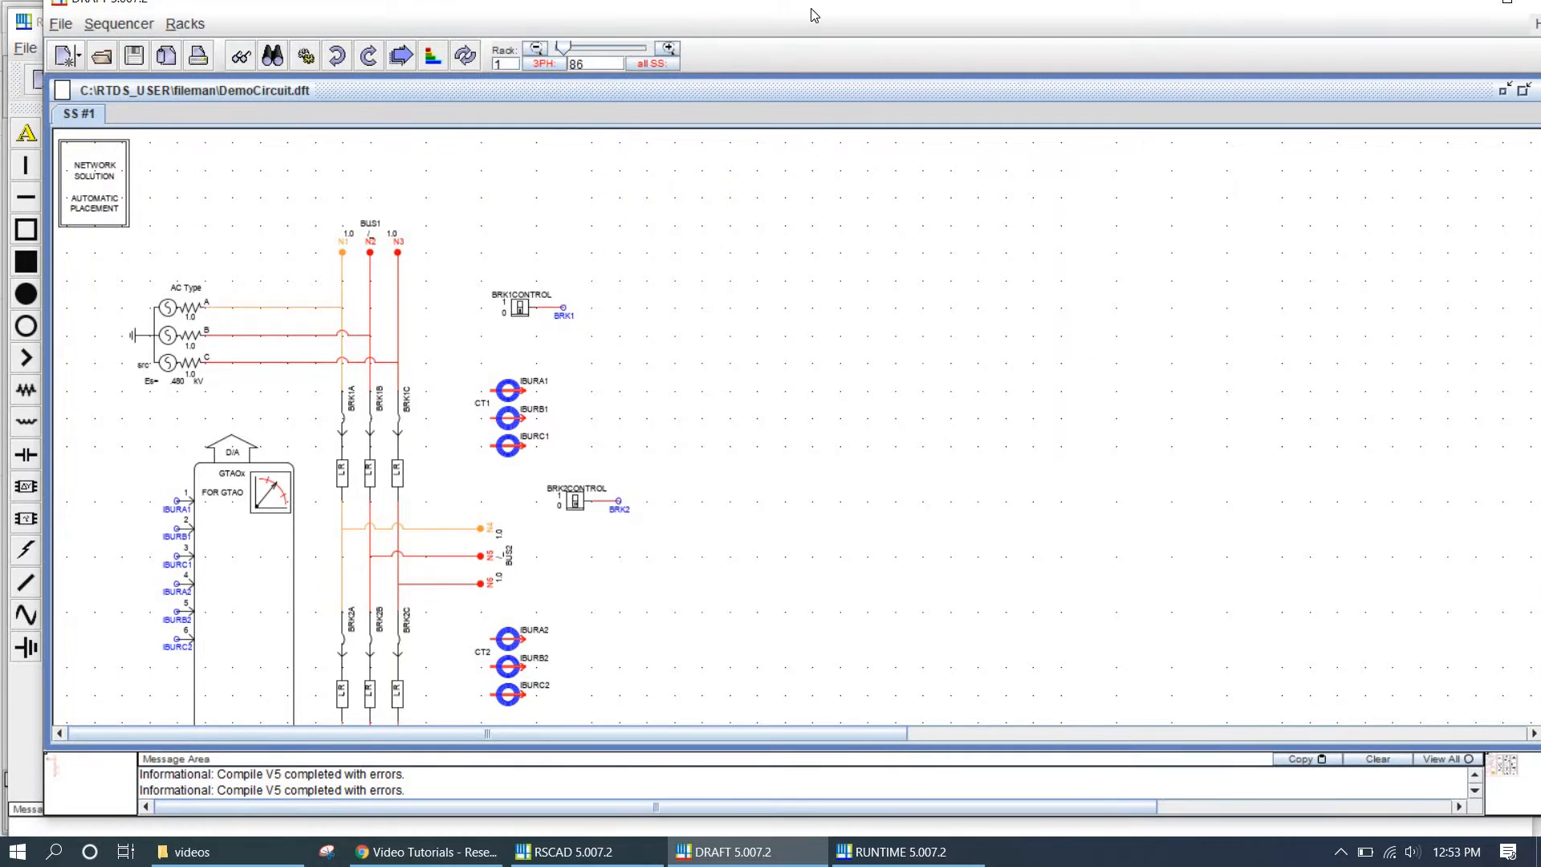
double_click(806, 10)
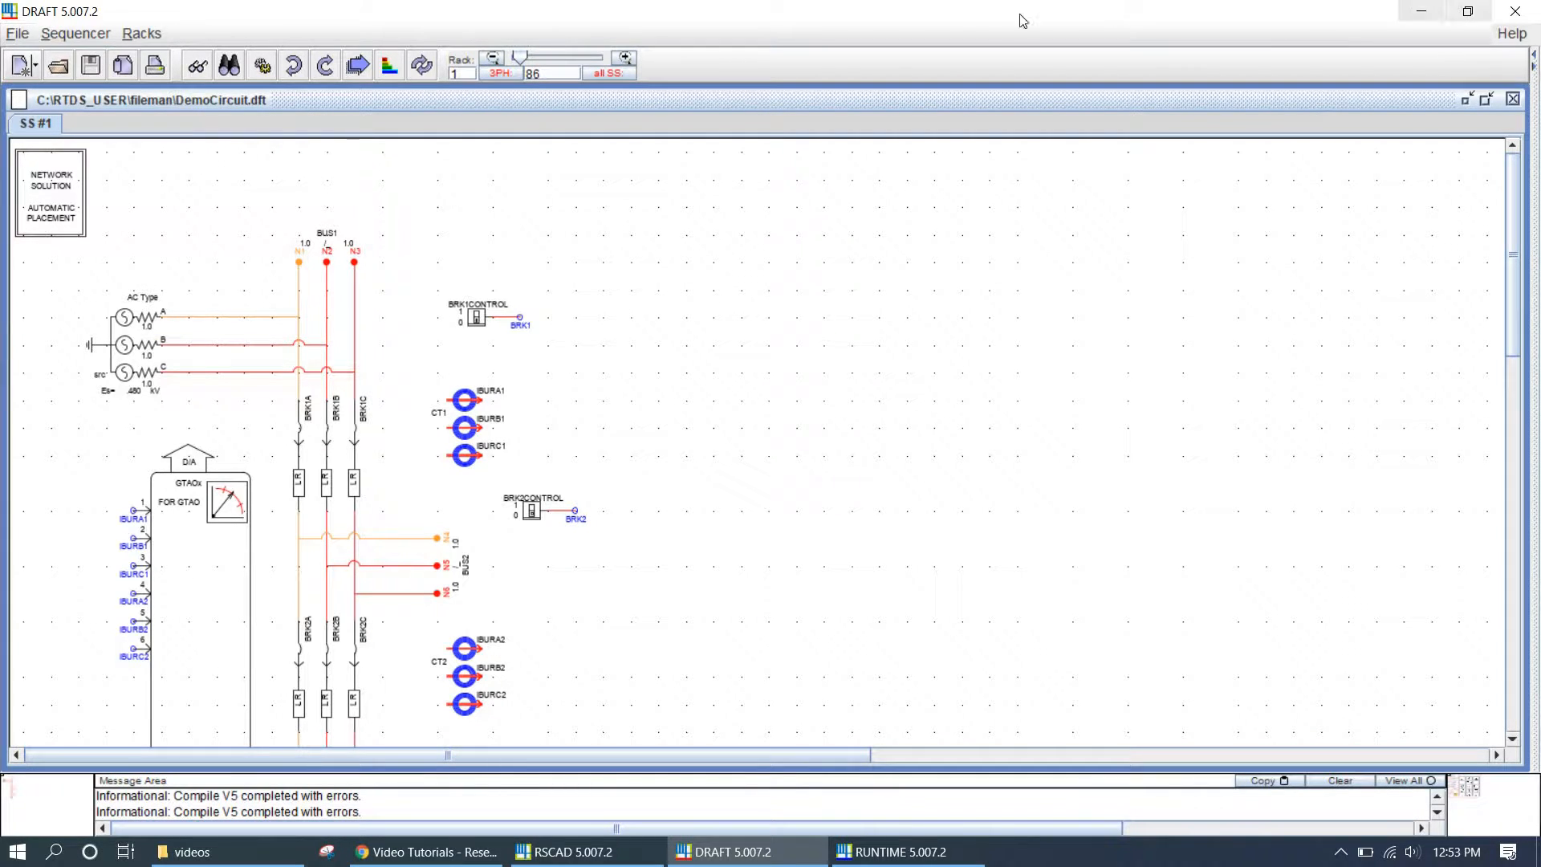
drag(841, 23, 1540, 231)
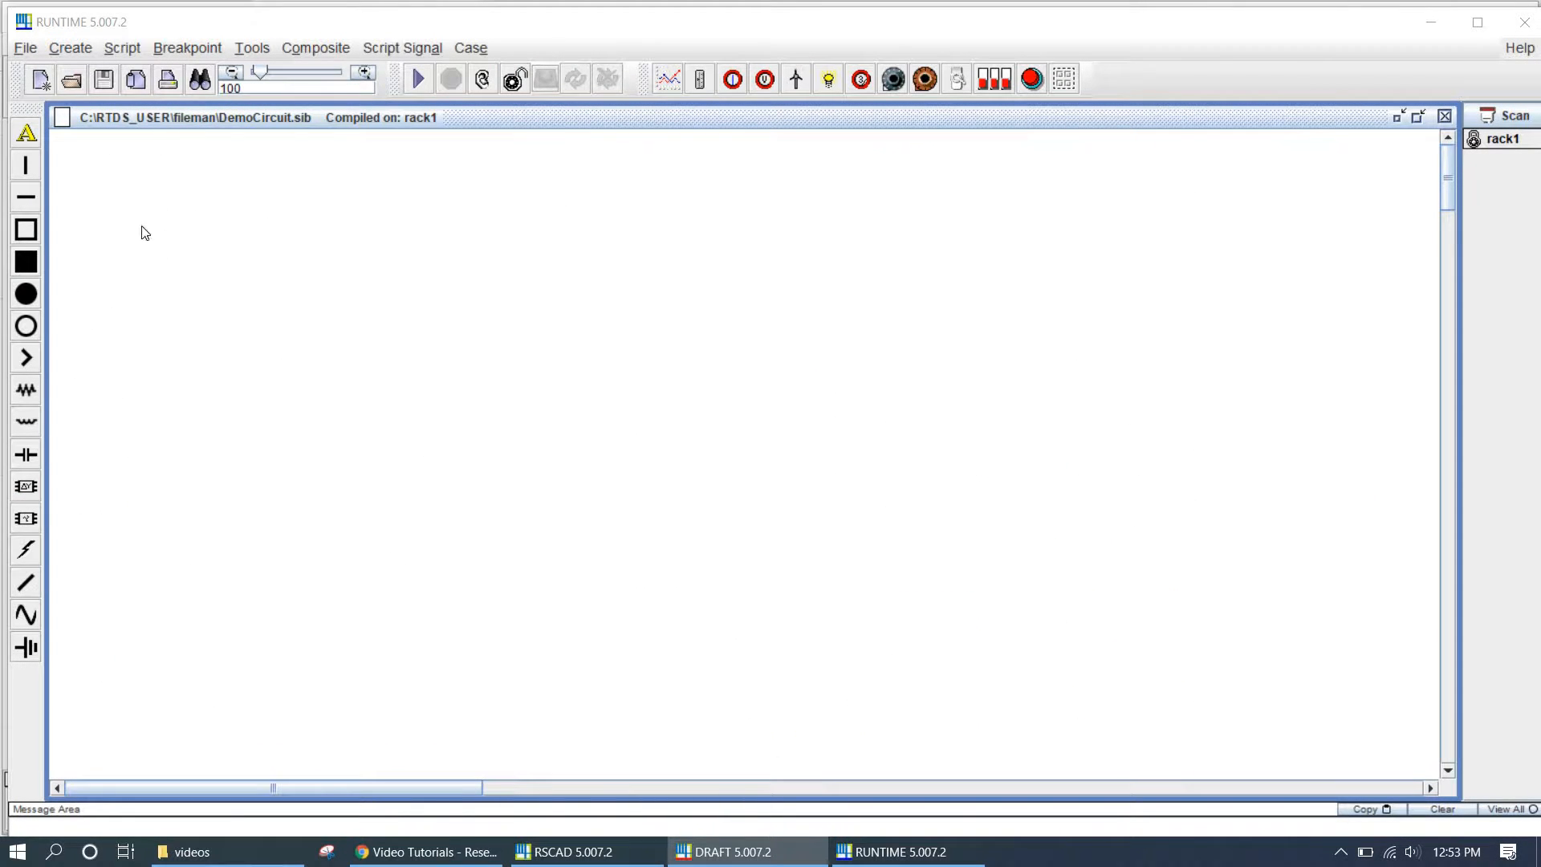
Step: Add a 3 Phase RMS meter for node voltages N1, N2 and N3 and move it slightly lower on the canvas
right_click(155, 202)
mouse_move(197, 204)
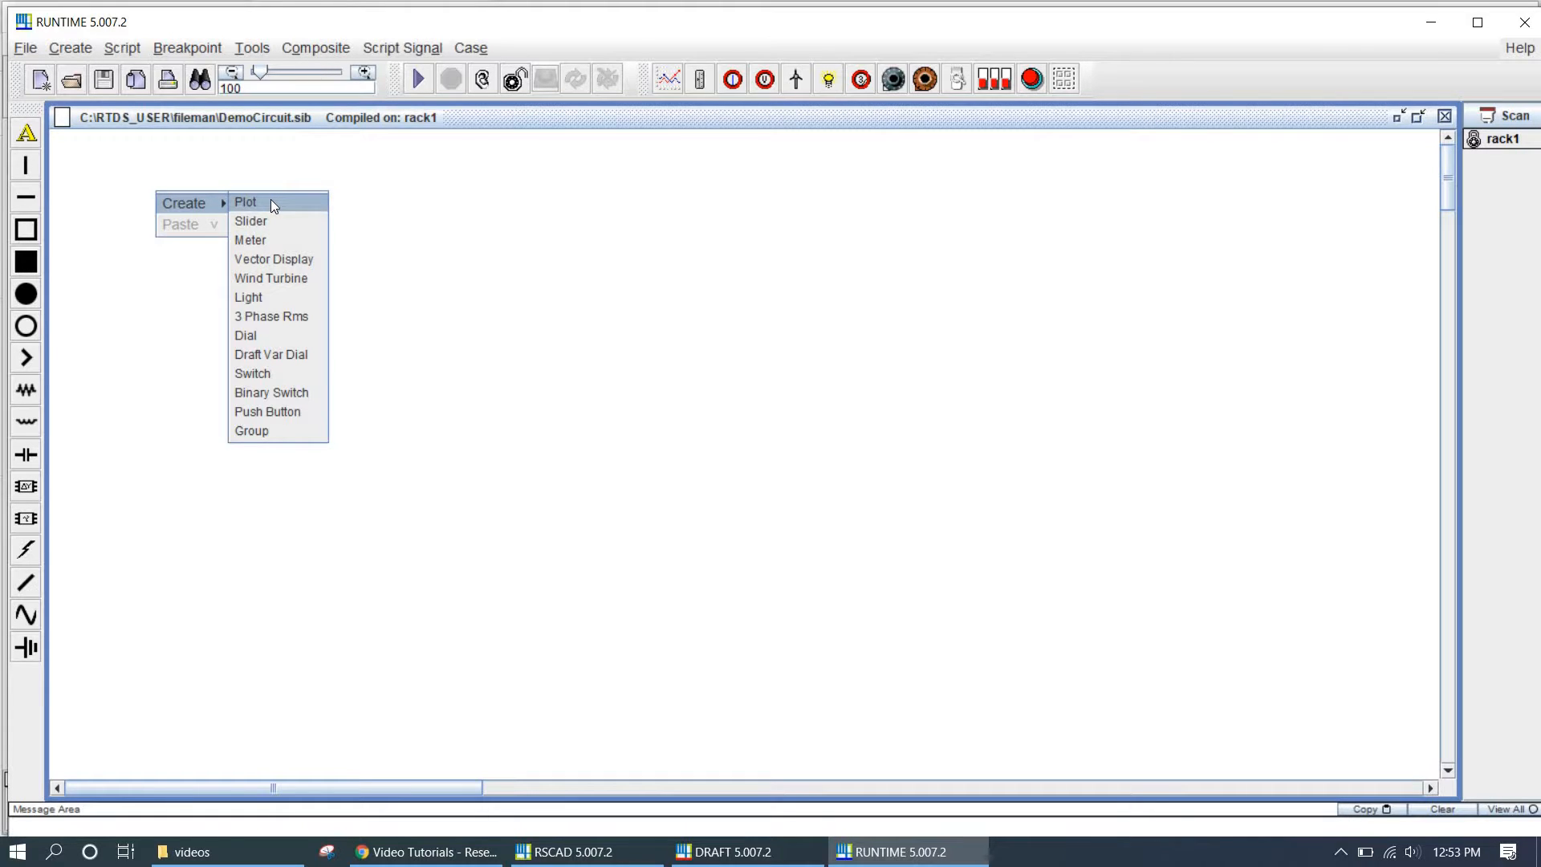
click(278, 316)
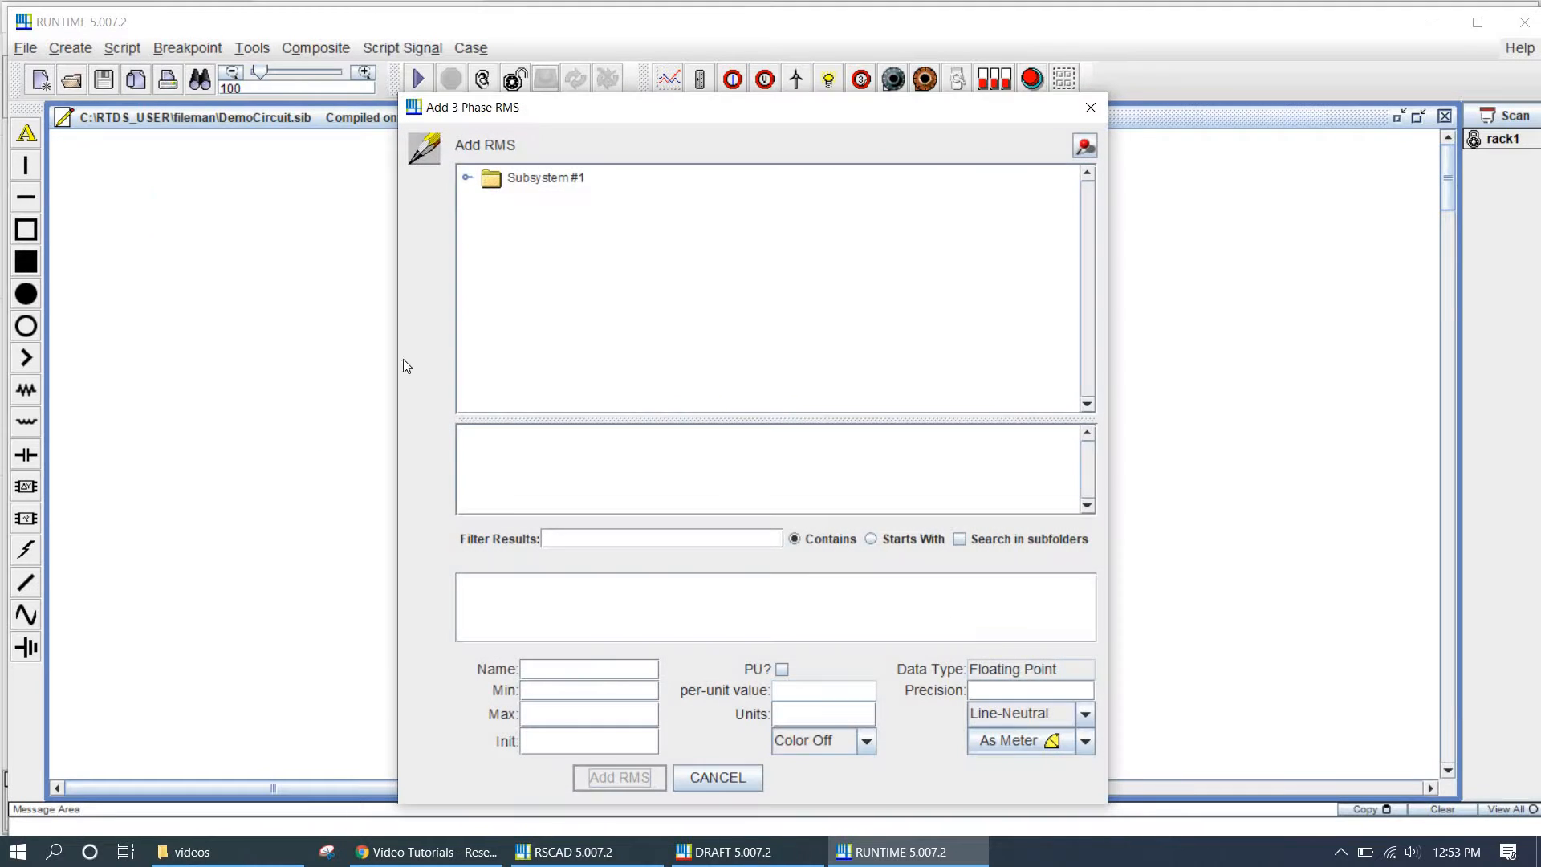
click(467, 179)
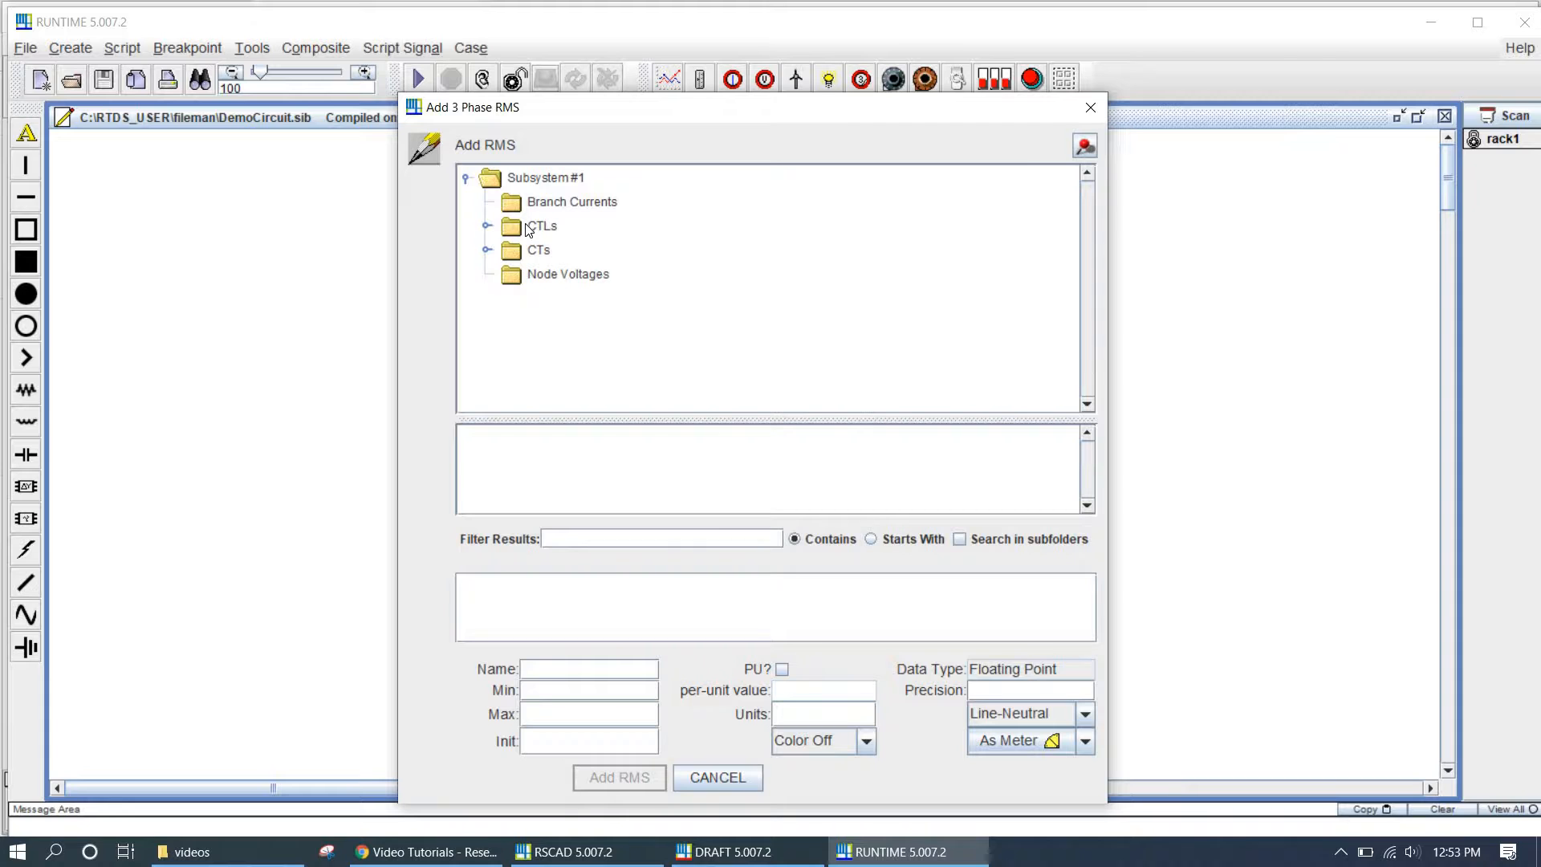
click(511, 278)
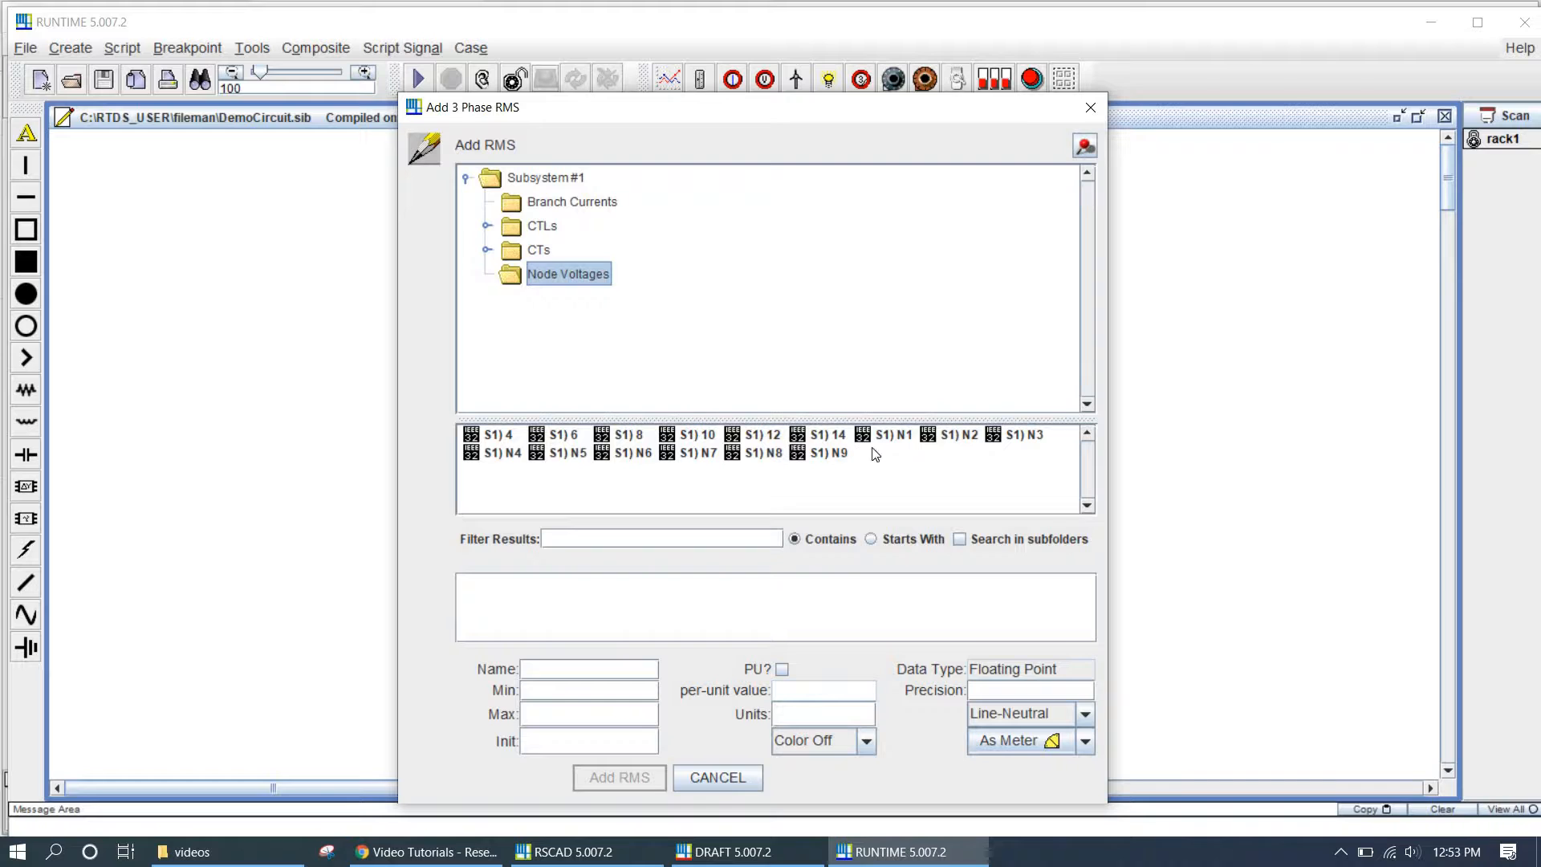
click(899, 436)
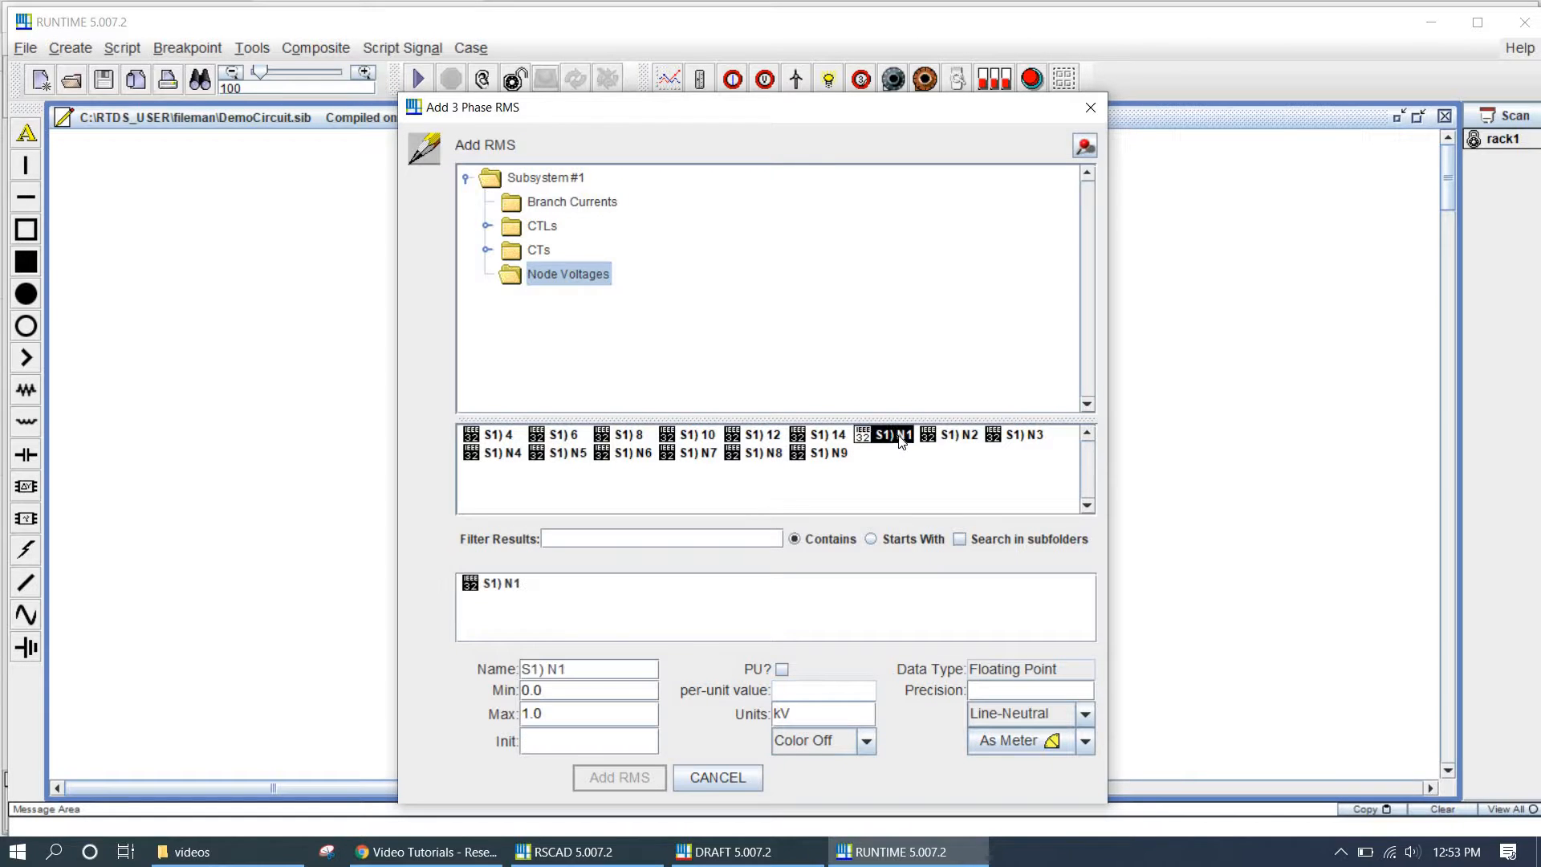
ctrl+click(947, 436)
ctrl+click(1020, 436)
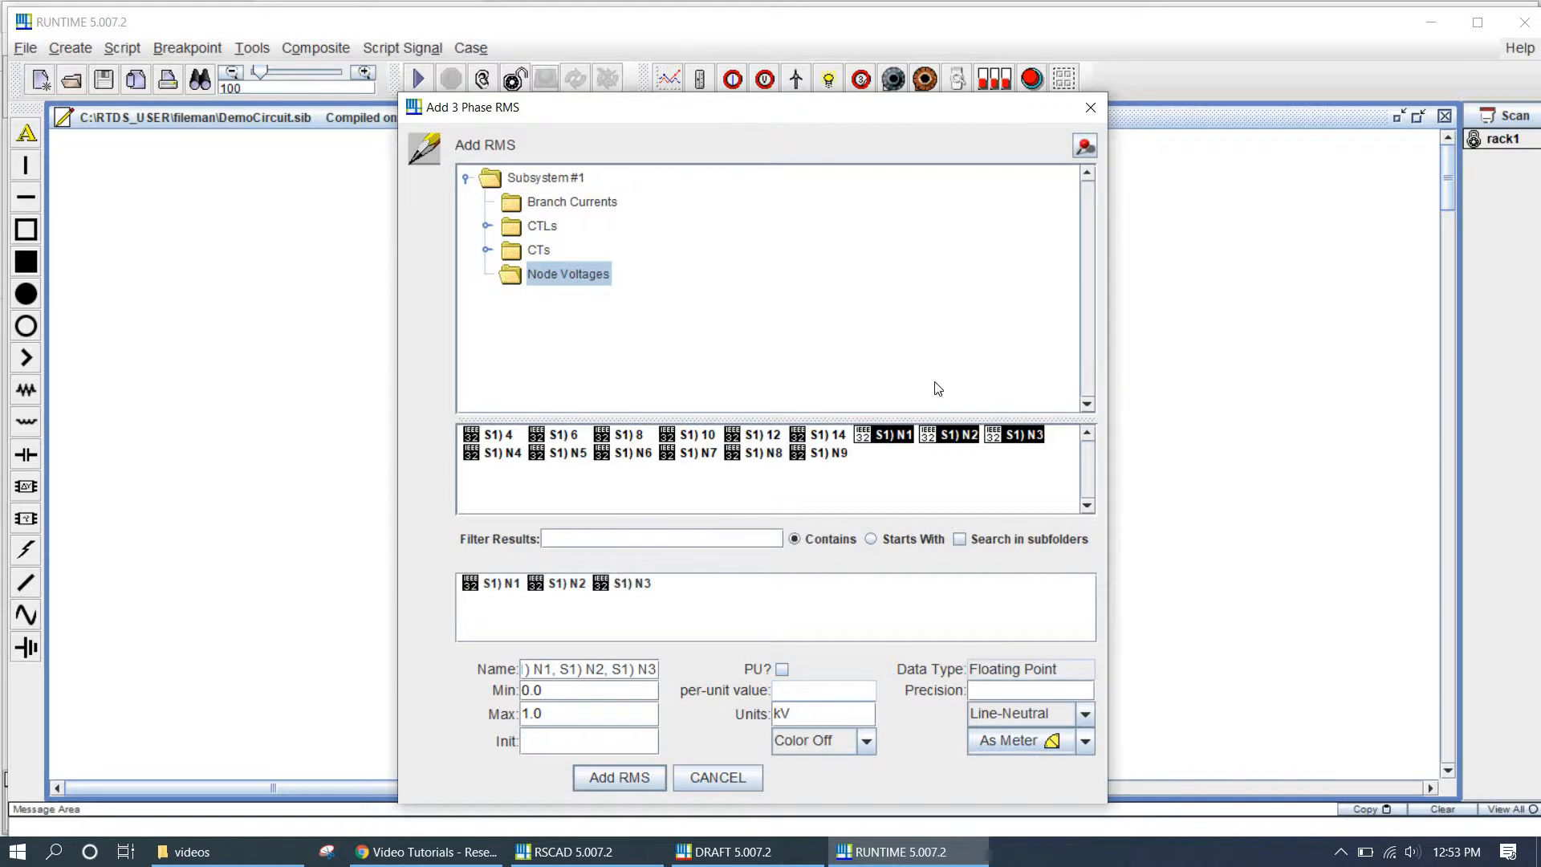
key(Return)
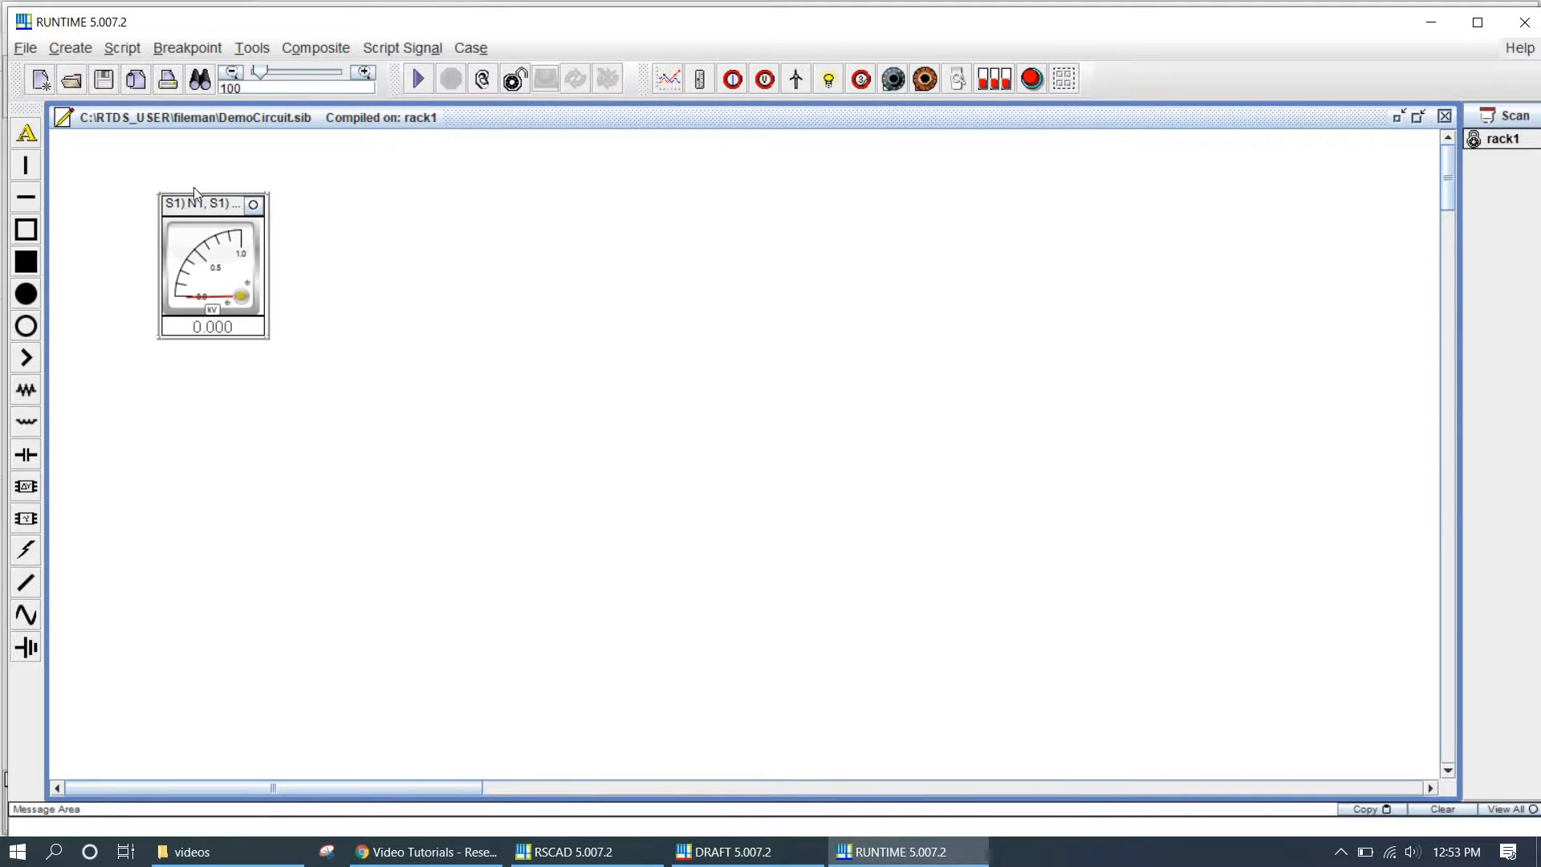
drag(200, 207, 207, 318)
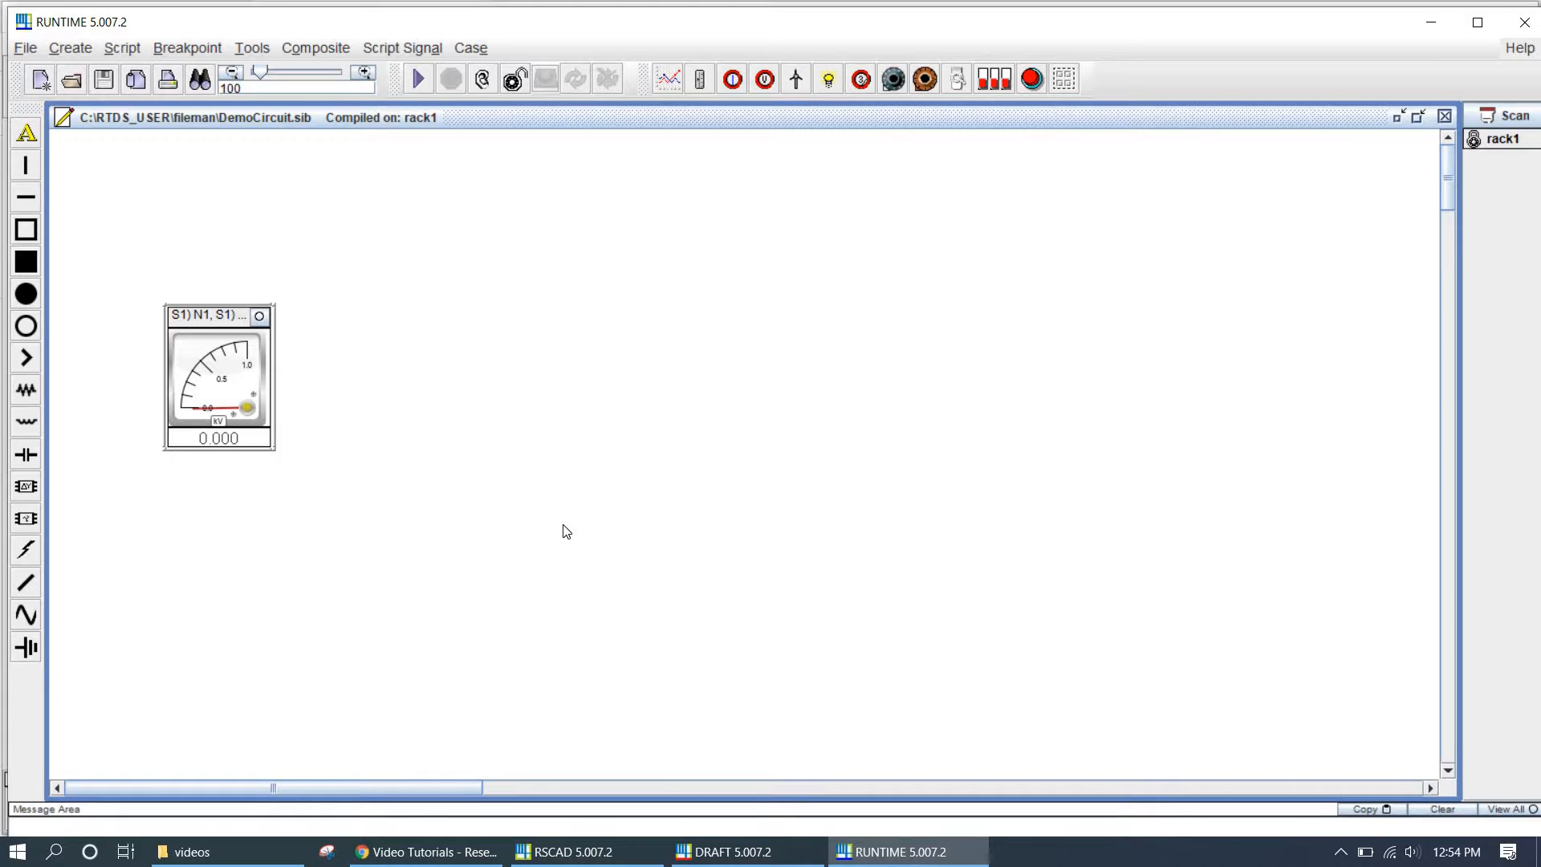
Step: Draw a horizontal line beside the RMS meter and a short diagonal line at its far end as an open breaker symbol
click(27, 200)
click(281, 375)
drag(310, 381, 394, 388)
click(390, 372)
click(391, 372)
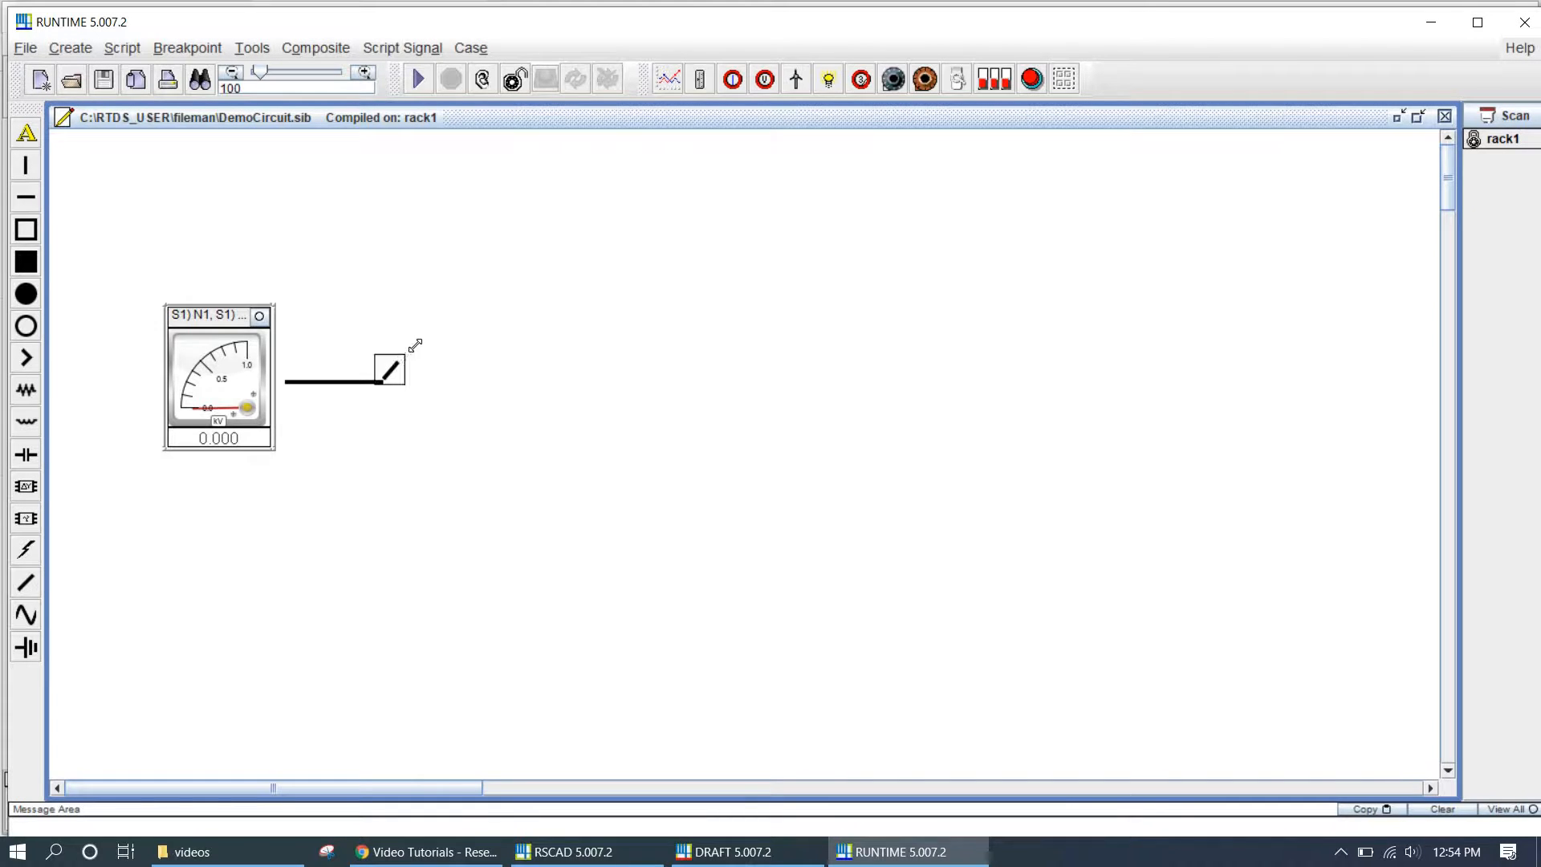
drag(415, 345, 417, 343)
Step: Copy the horizontal line and place the duplicate level with the original on the other side of the diagonal breaker line
click(346, 382)
right_click(357, 389)
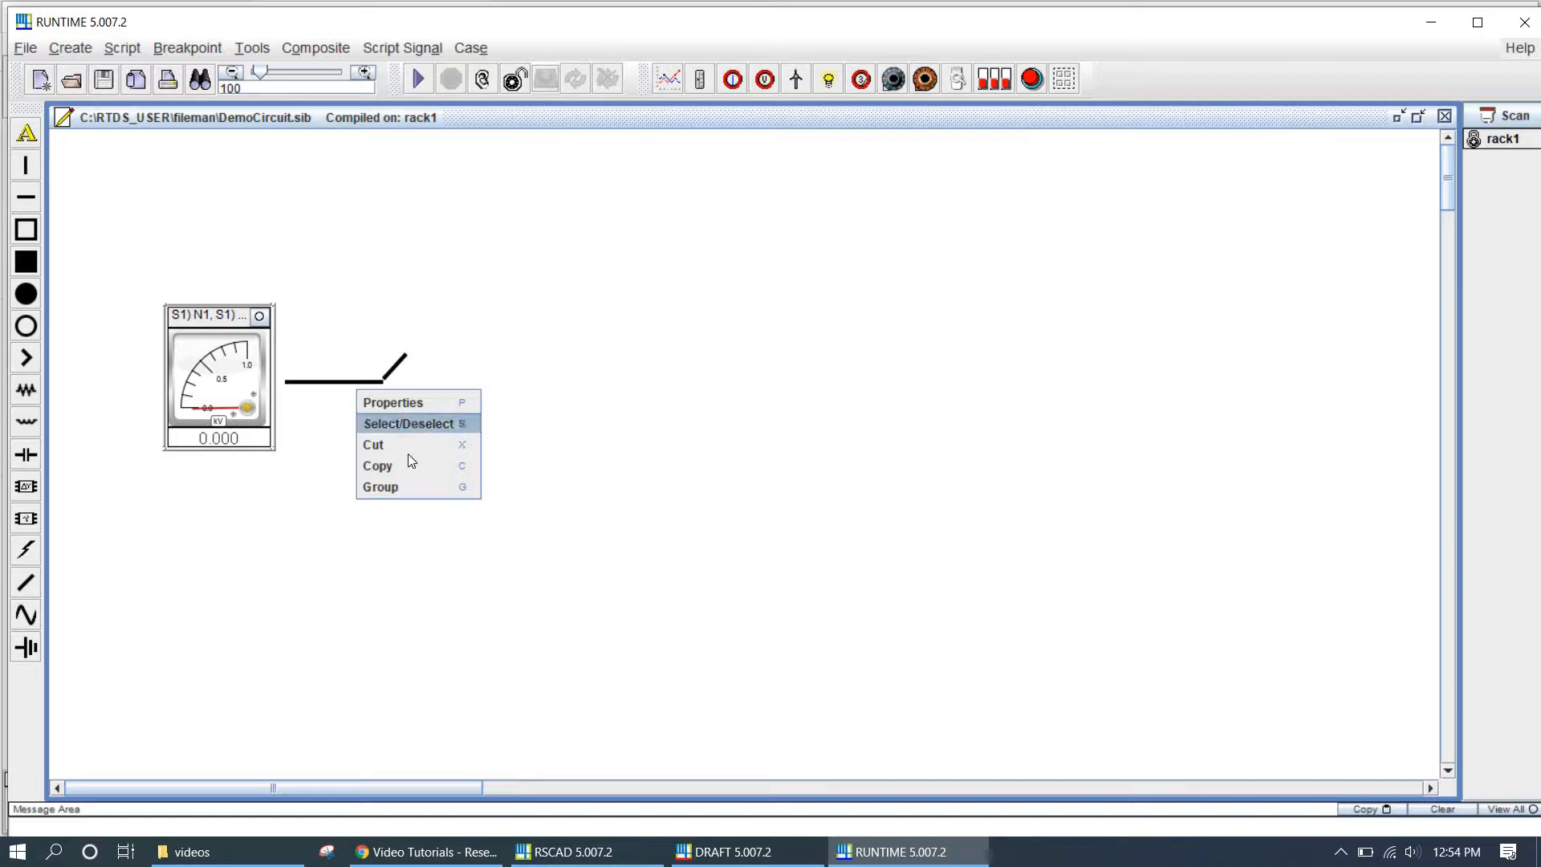
click(408, 465)
right_click(442, 375)
mouse_move(469, 388)
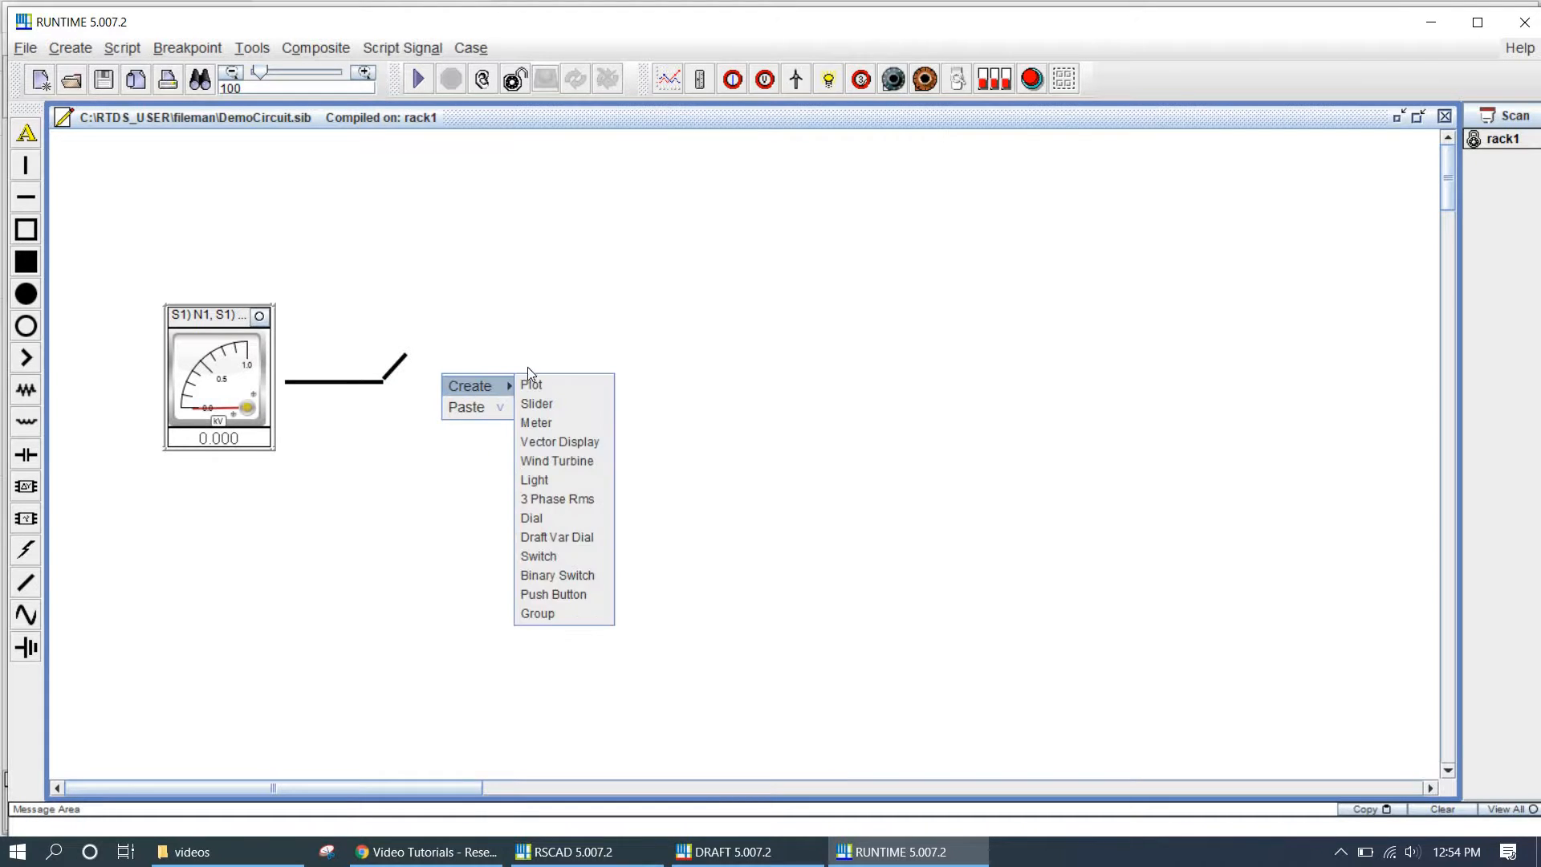
click(457, 407)
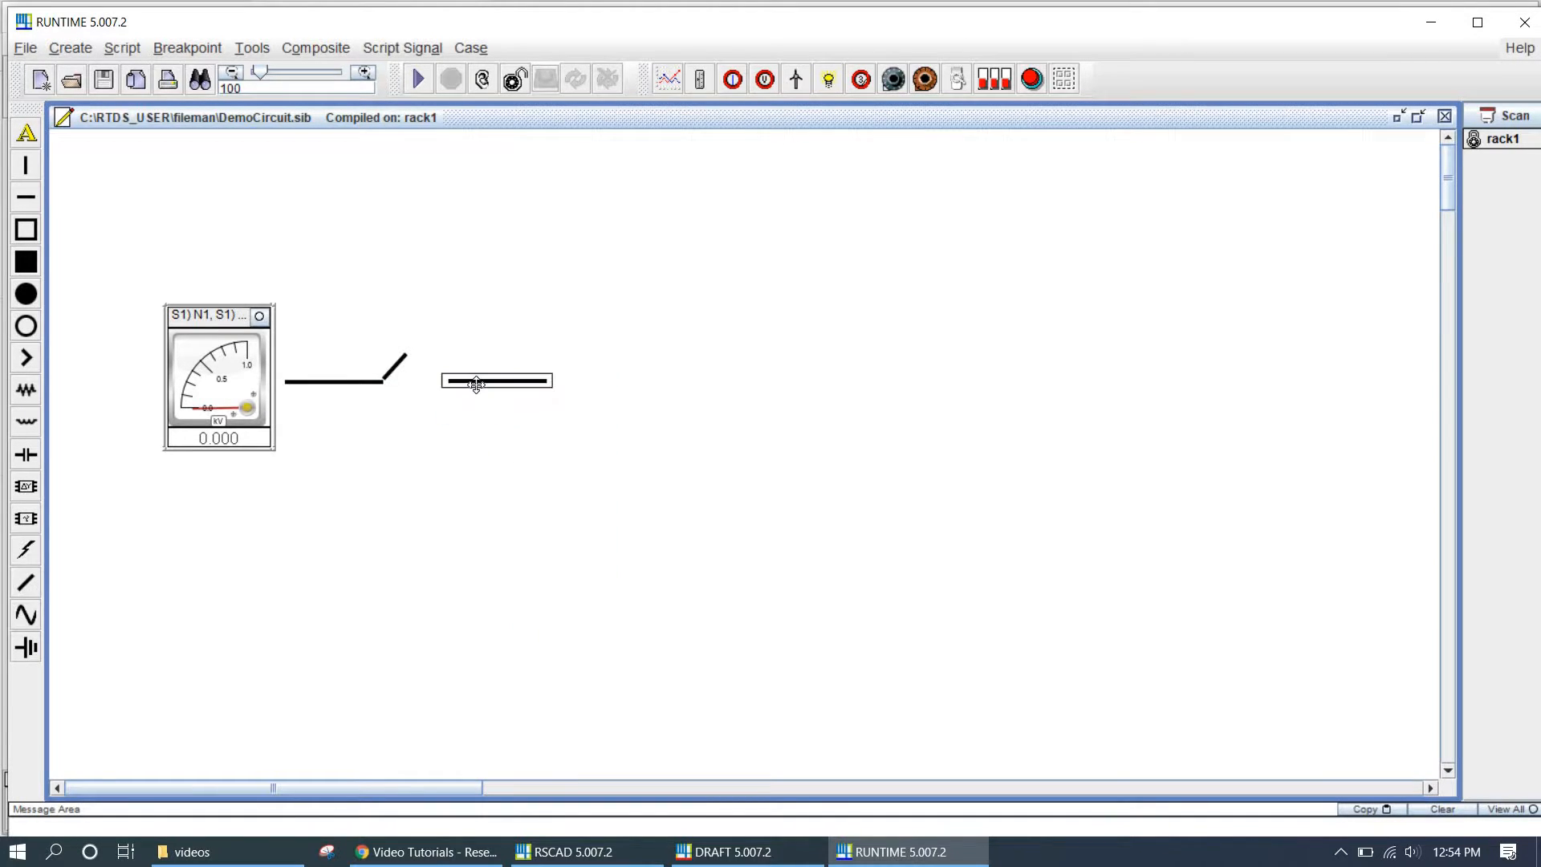
click(449, 381)
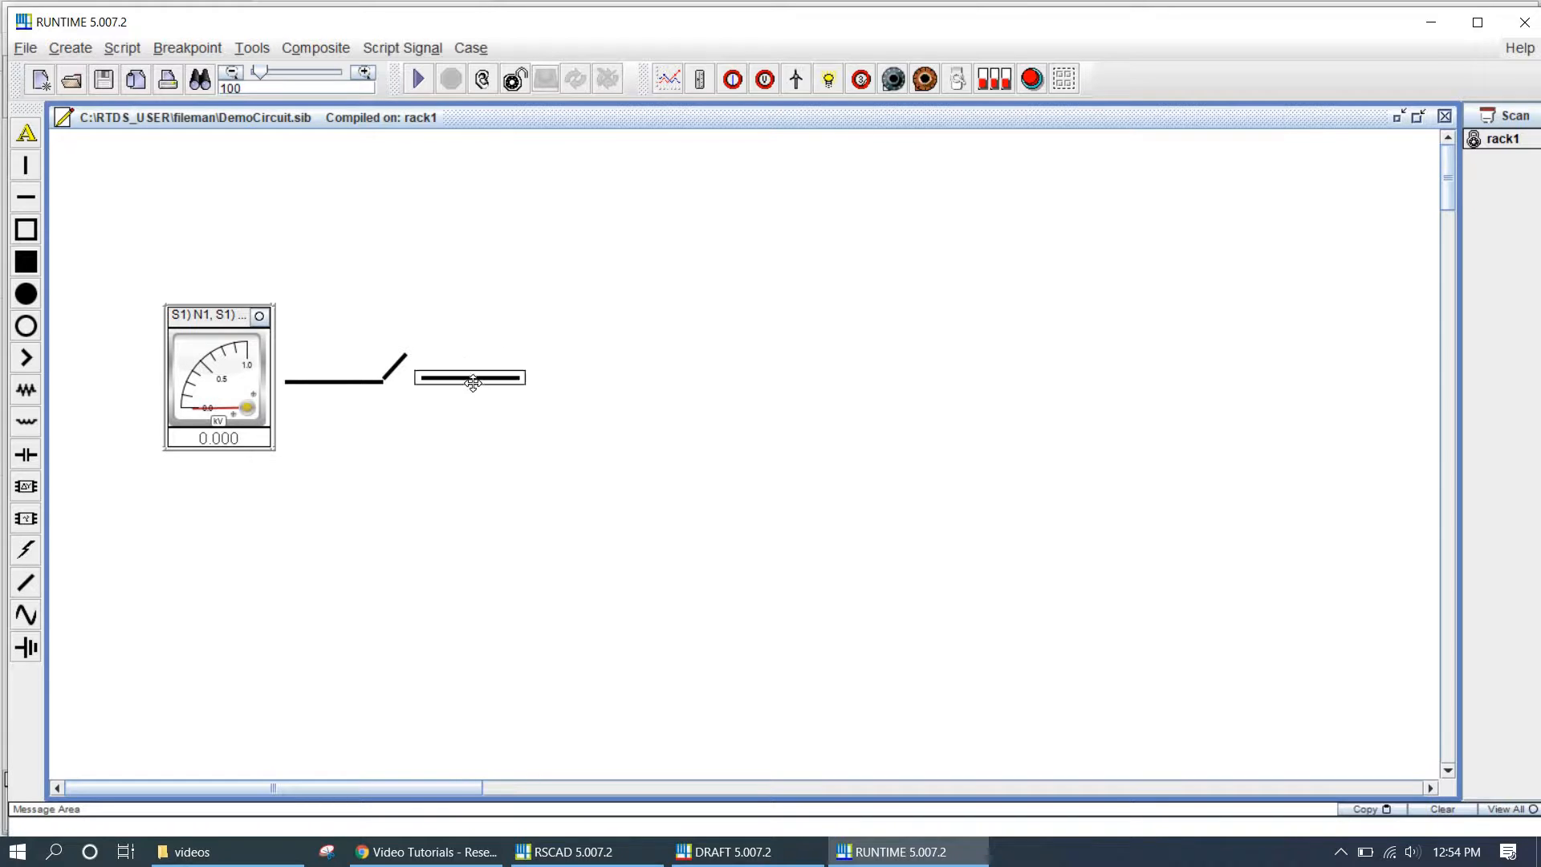
drag(479, 380, 476, 385)
Step: Add the text label BRK1 and place it beneath the breaker symbol
click(26, 133)
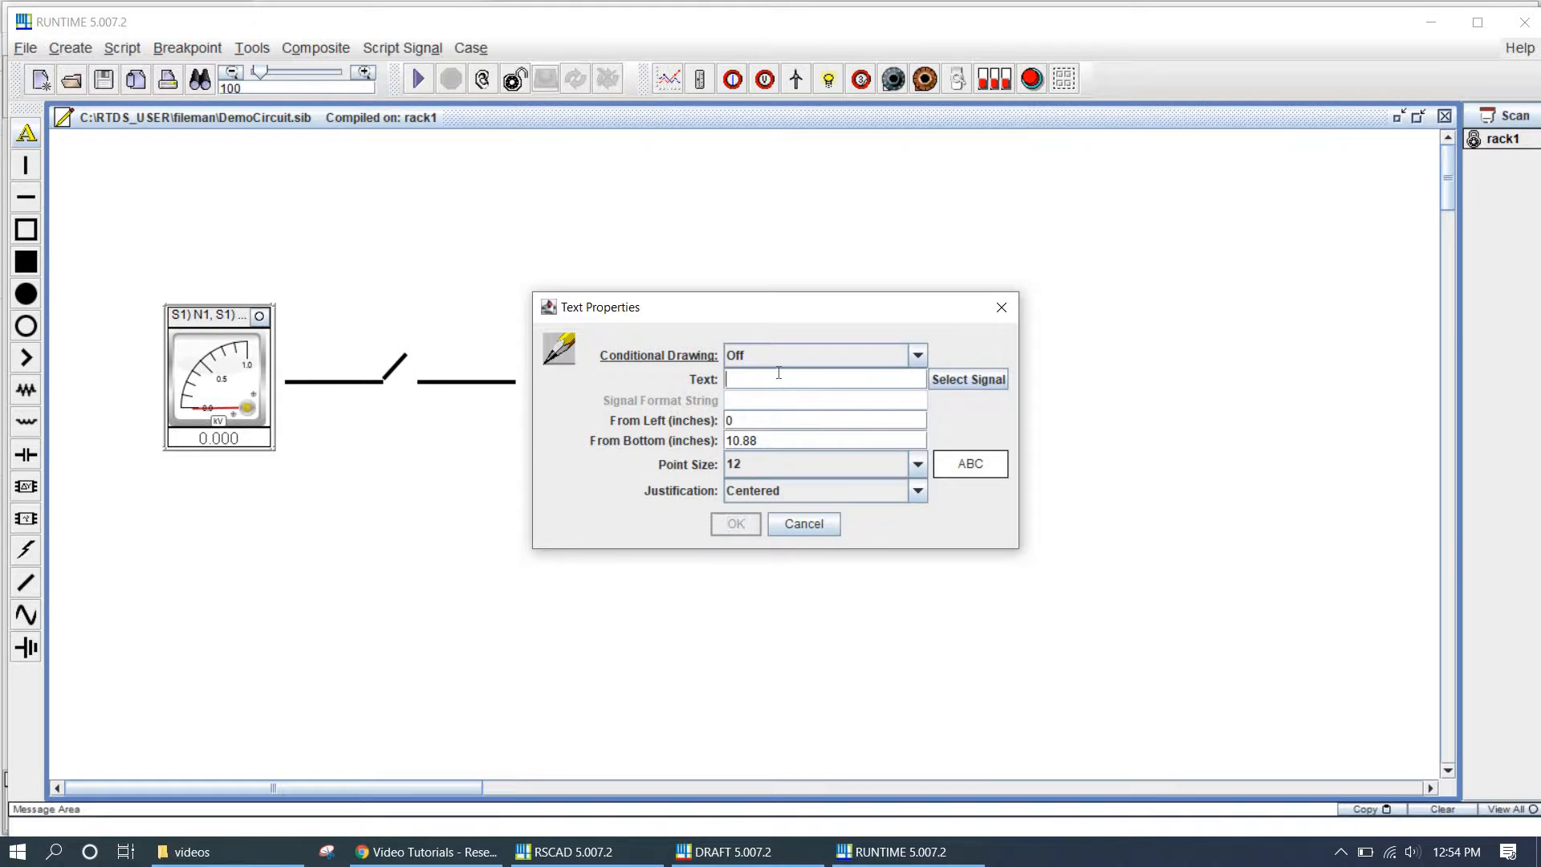
text(BRK1)
key(Return)
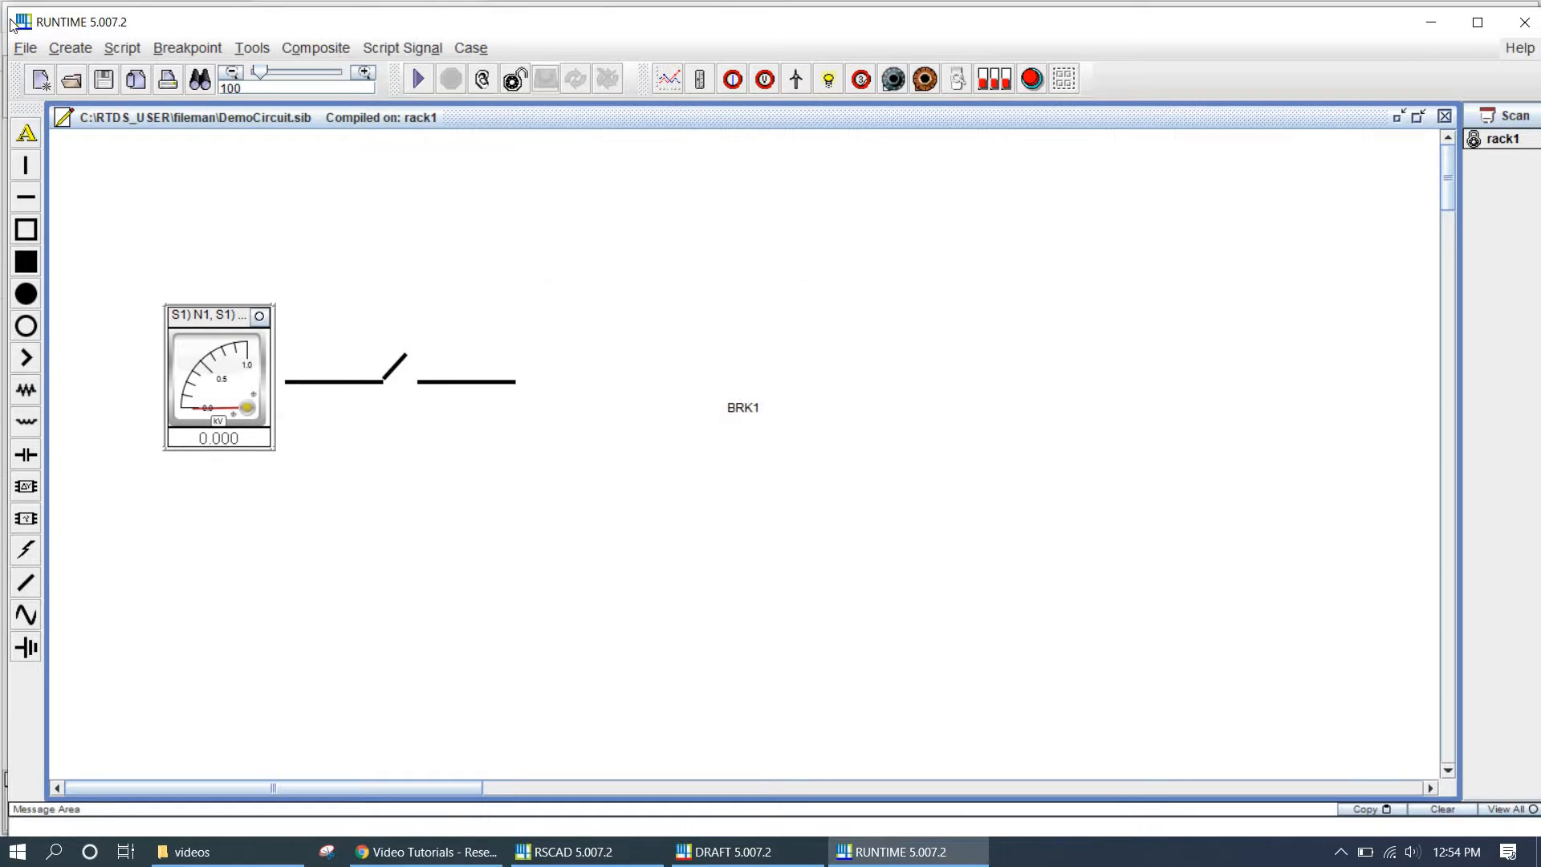
click(562, 273)
click(379, 299)
drag(394, 305, 407, 426)
Step: Add a plot of branch currents IBRKA1, IBRKB1 and IBRKC1 below the breaker and move the BRK1 label just above the plot
right_click(357, 469)
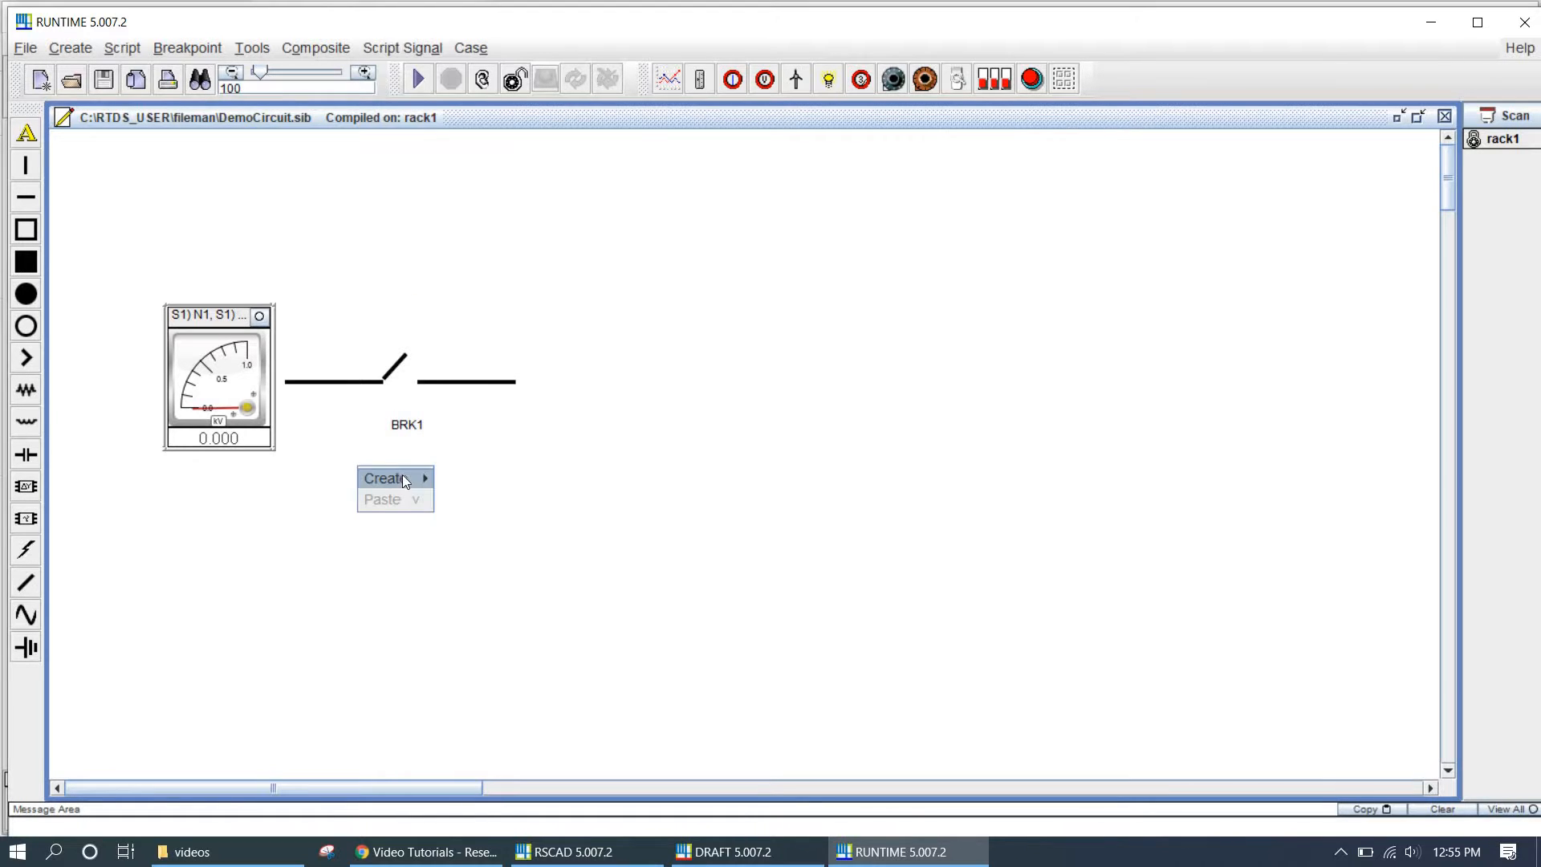
mouse_move(393, 478)
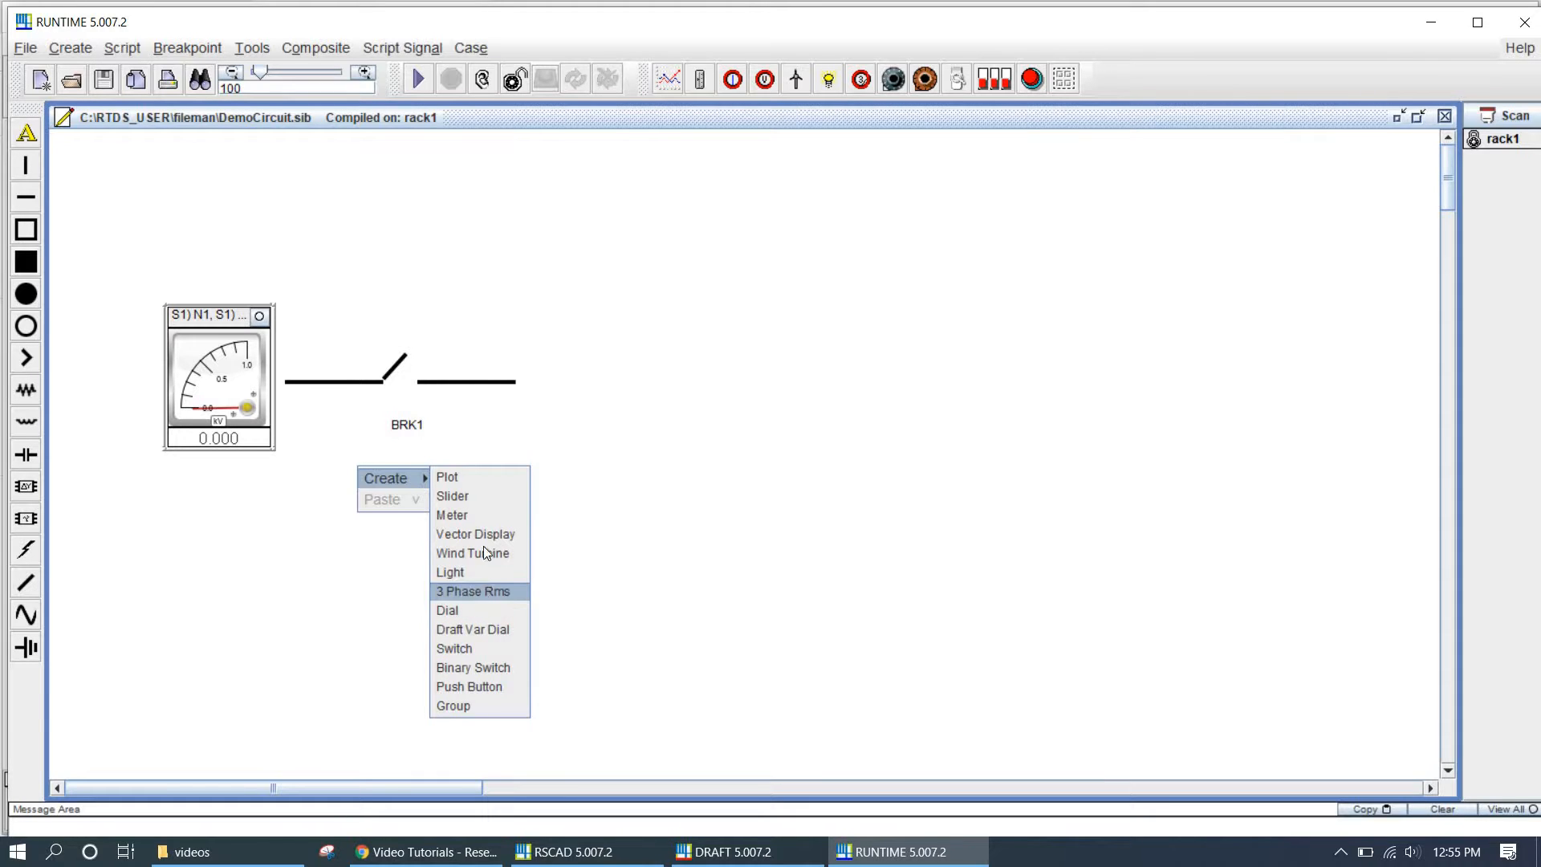
click(484, 478)
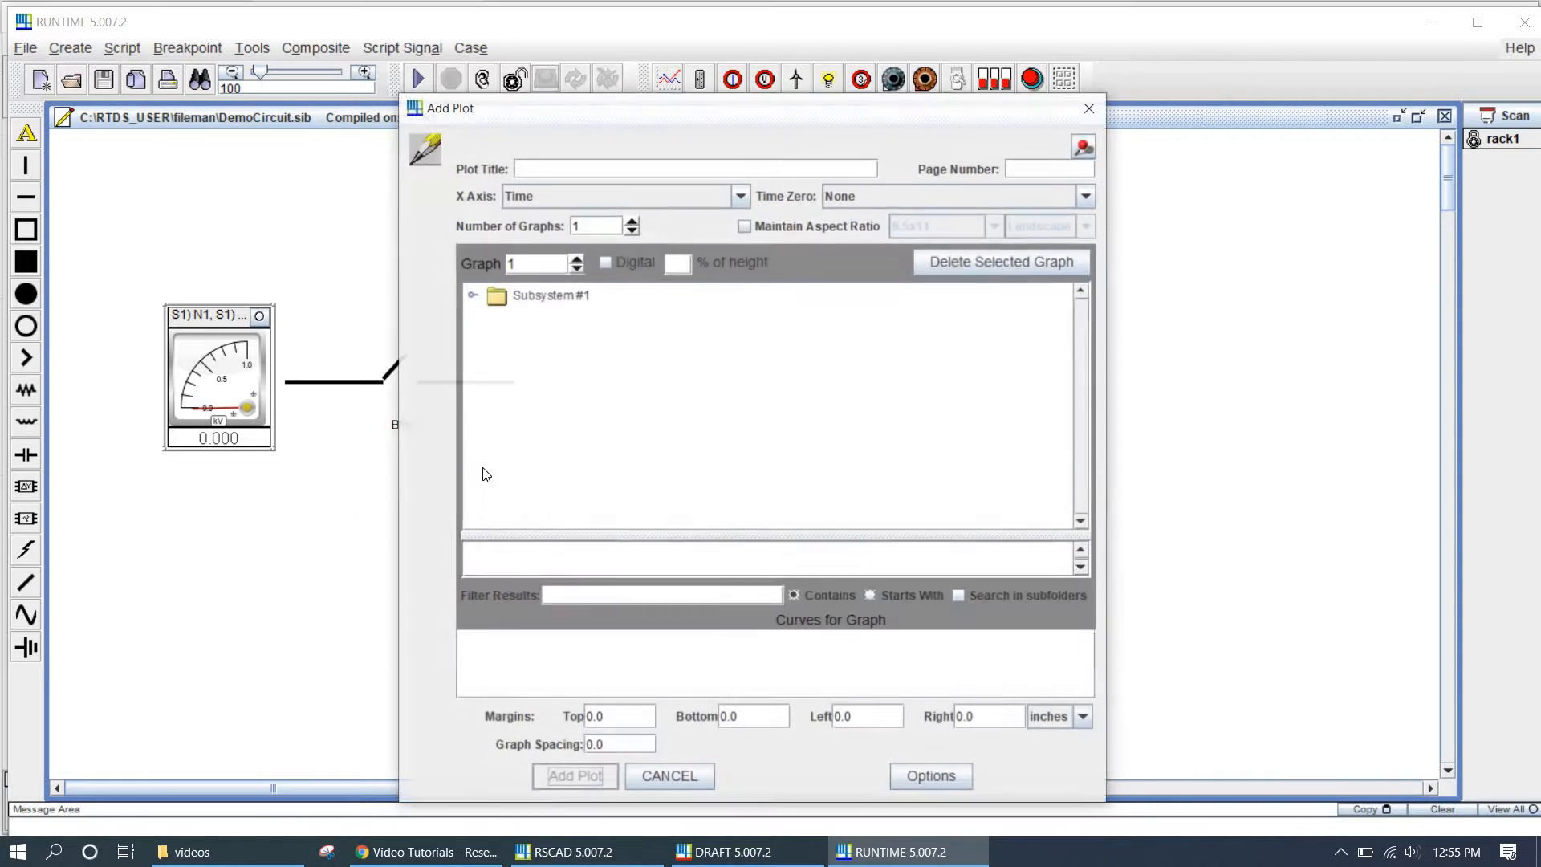
double_click(567, 298)
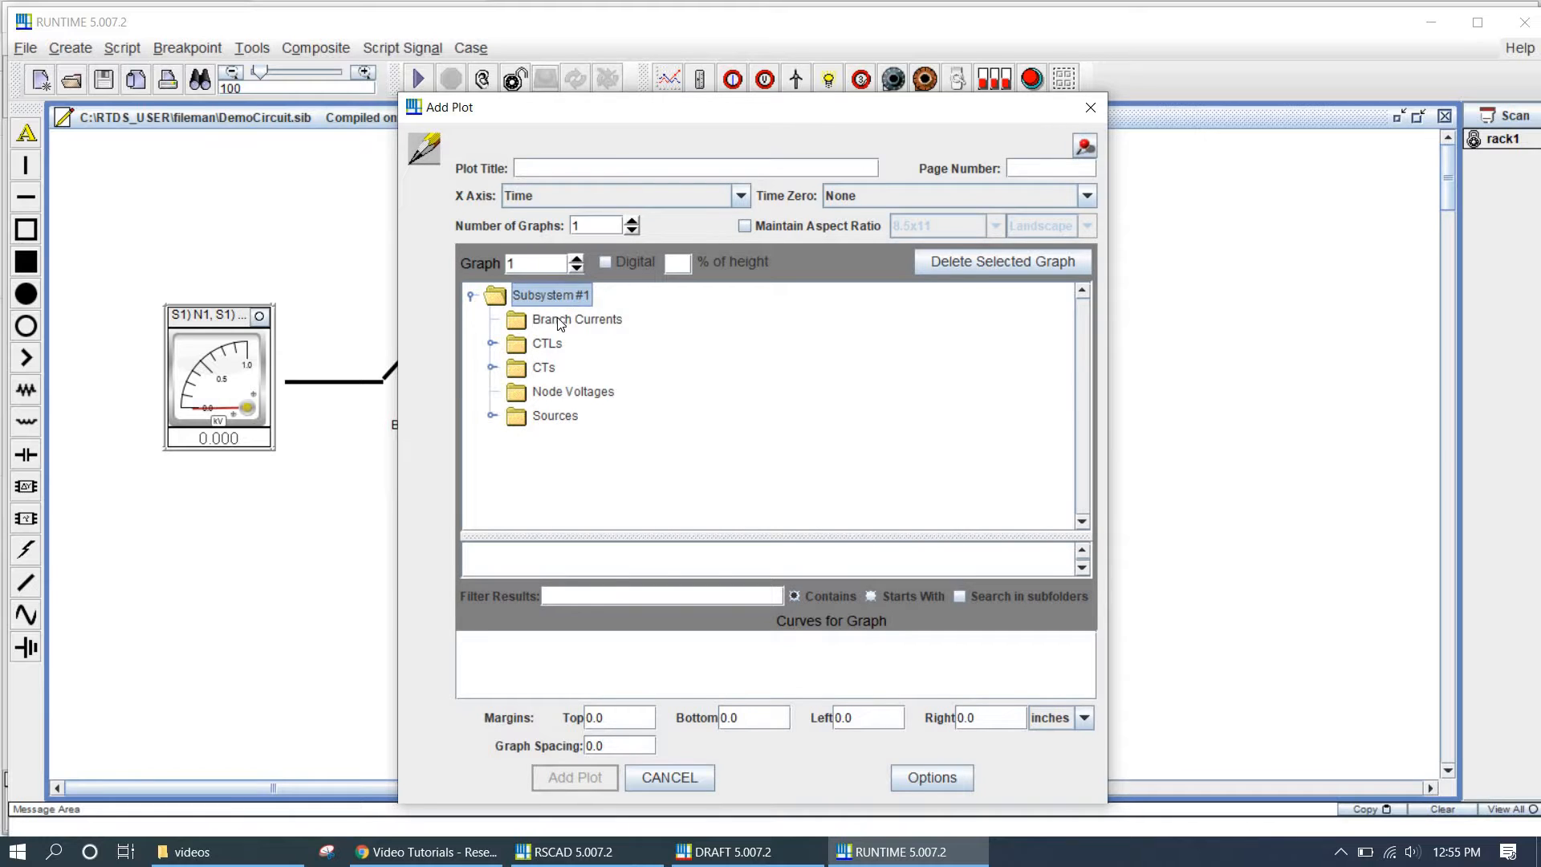
click(560, 321)
double_click(511, 553)
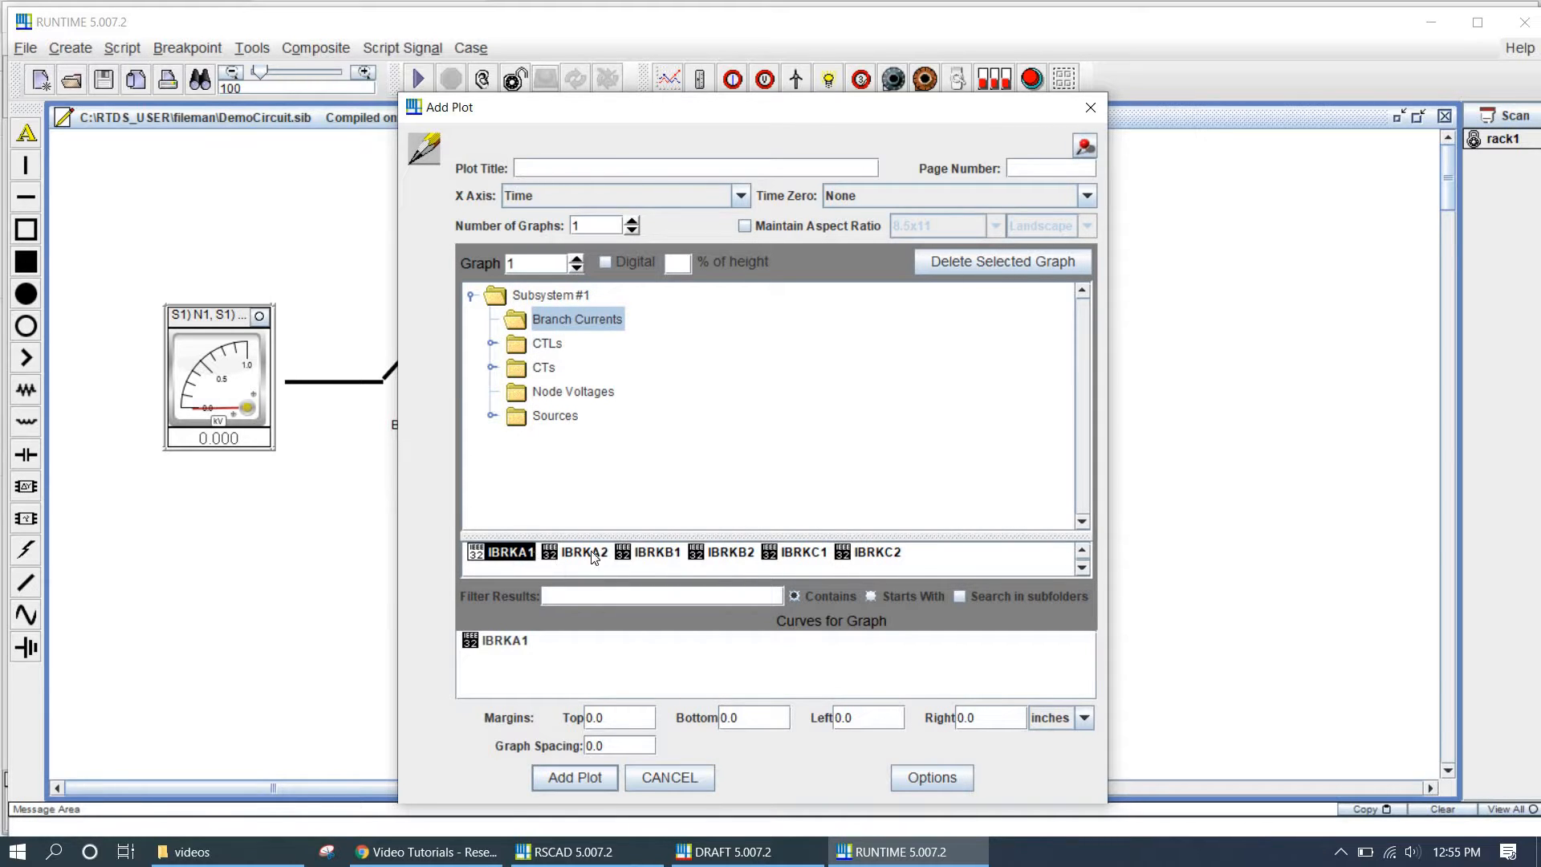
double_click(657, 555)
double_click(813, 556)
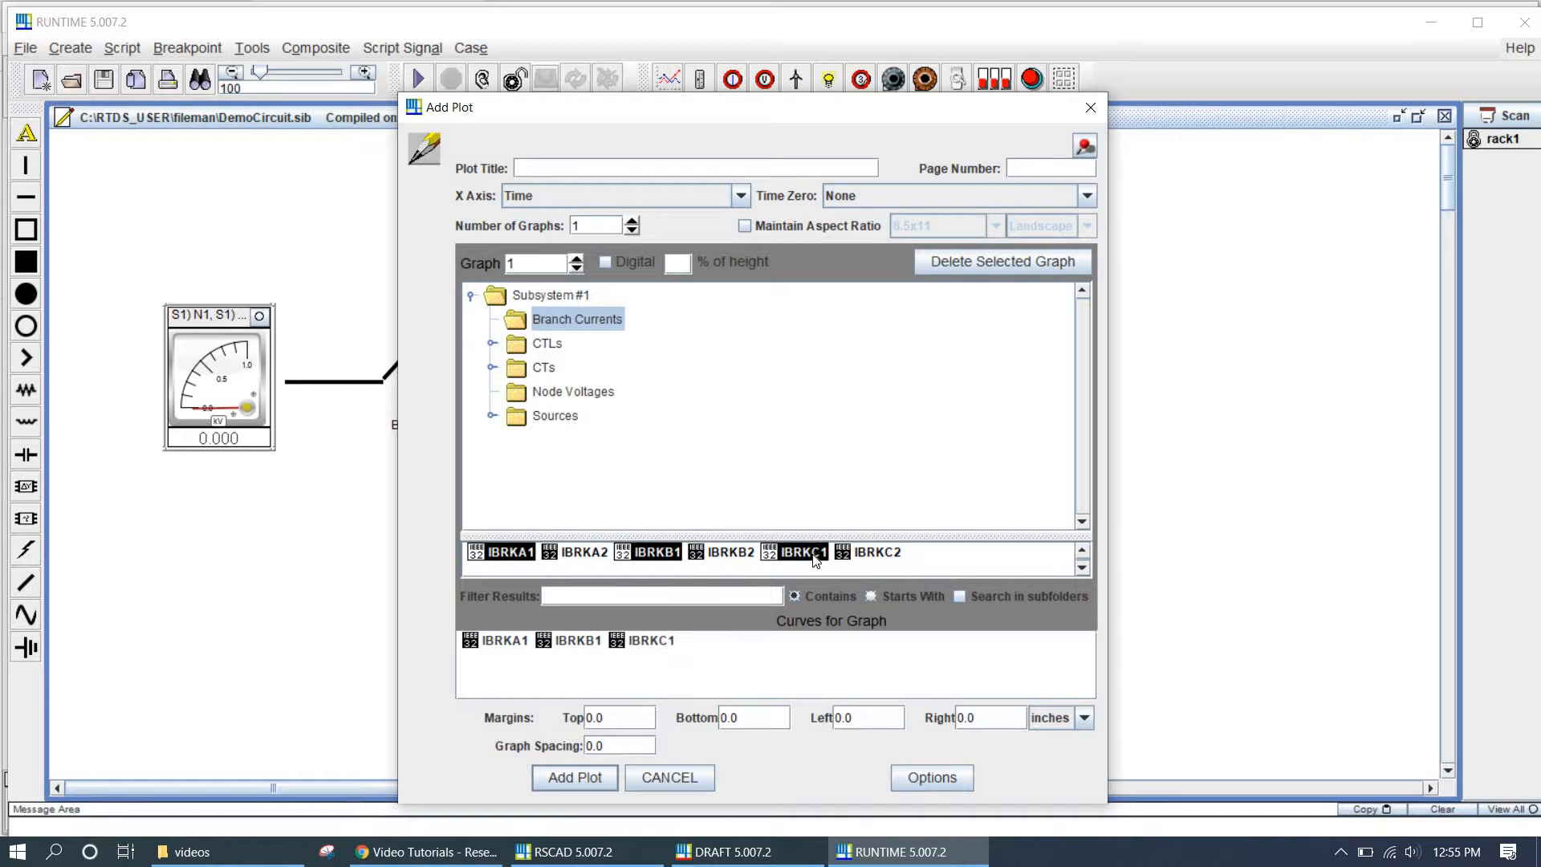
click(574, 776)
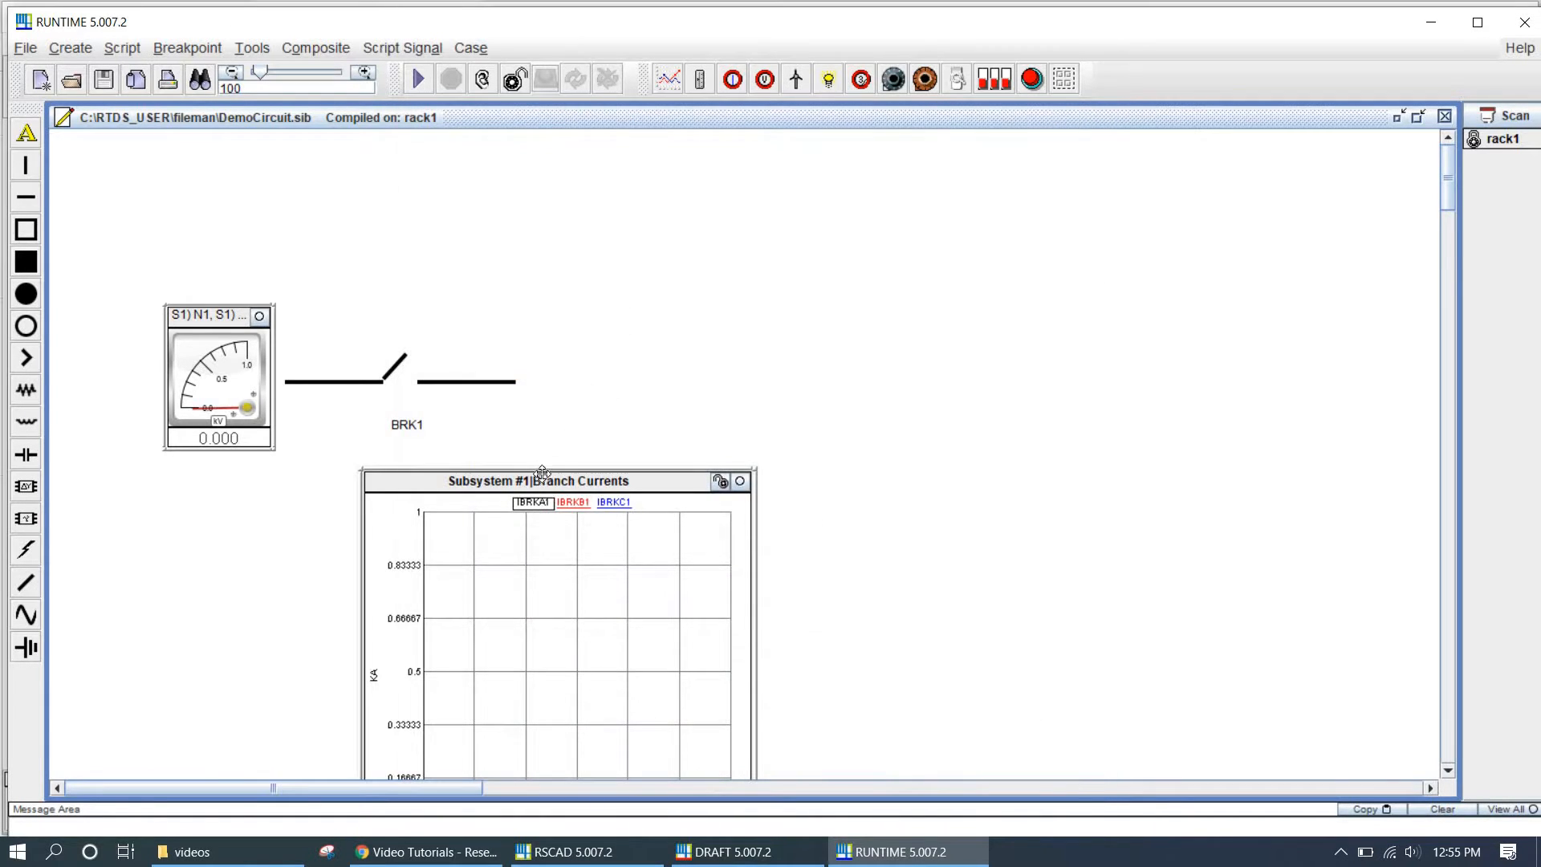
drag(534, 480, 419, 510)
drag(404, 423, 463, 488)
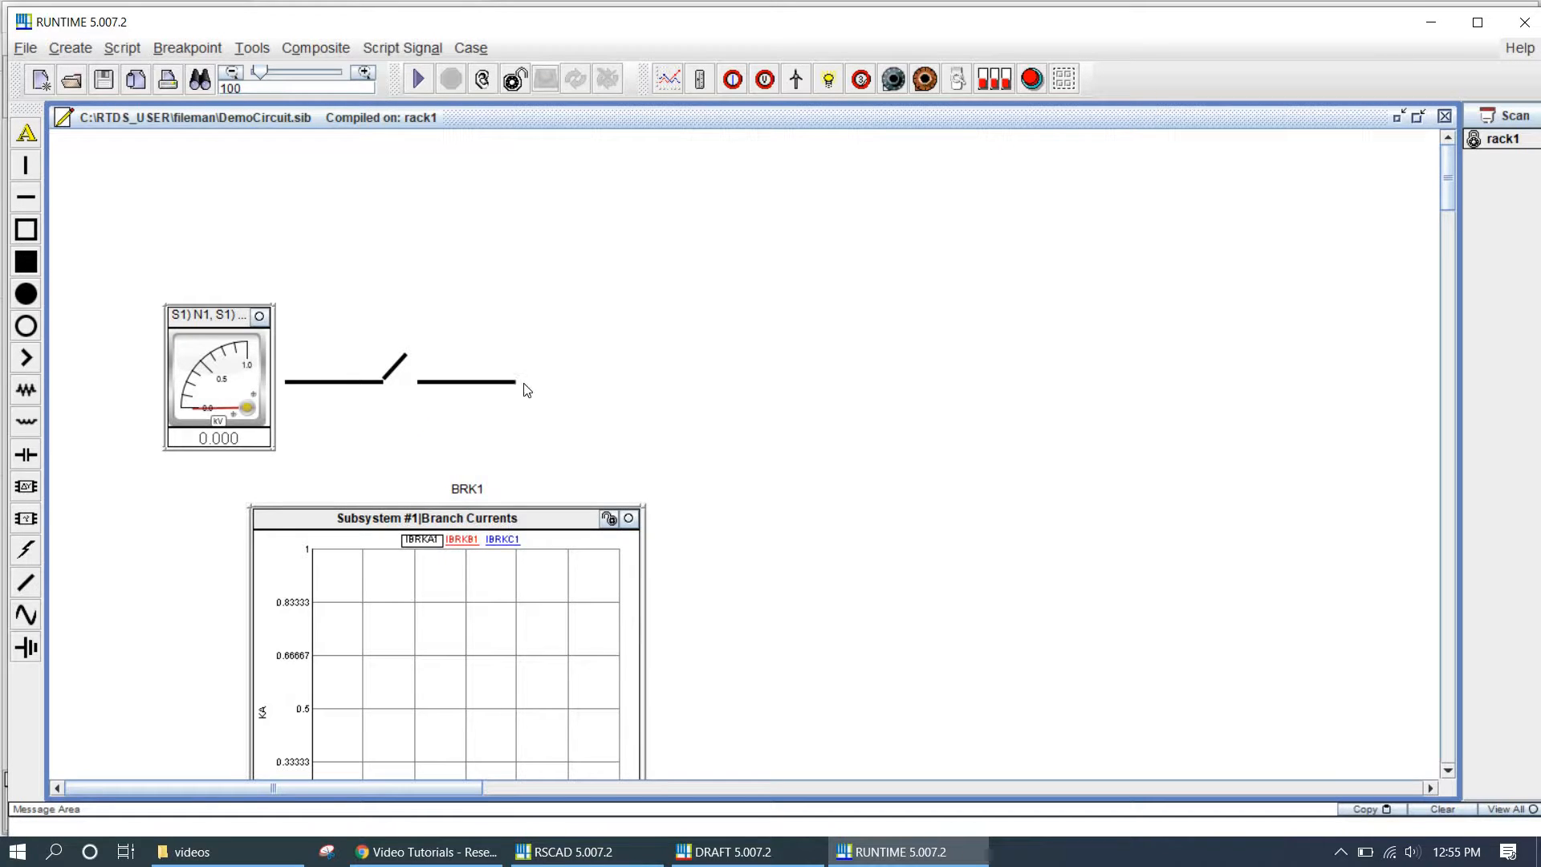
Step: Place a copy of the diagonal breaker line farther along for a second breaker and lengthen the second horizontal line partway toward it
drag(714, 412, 894, 396)
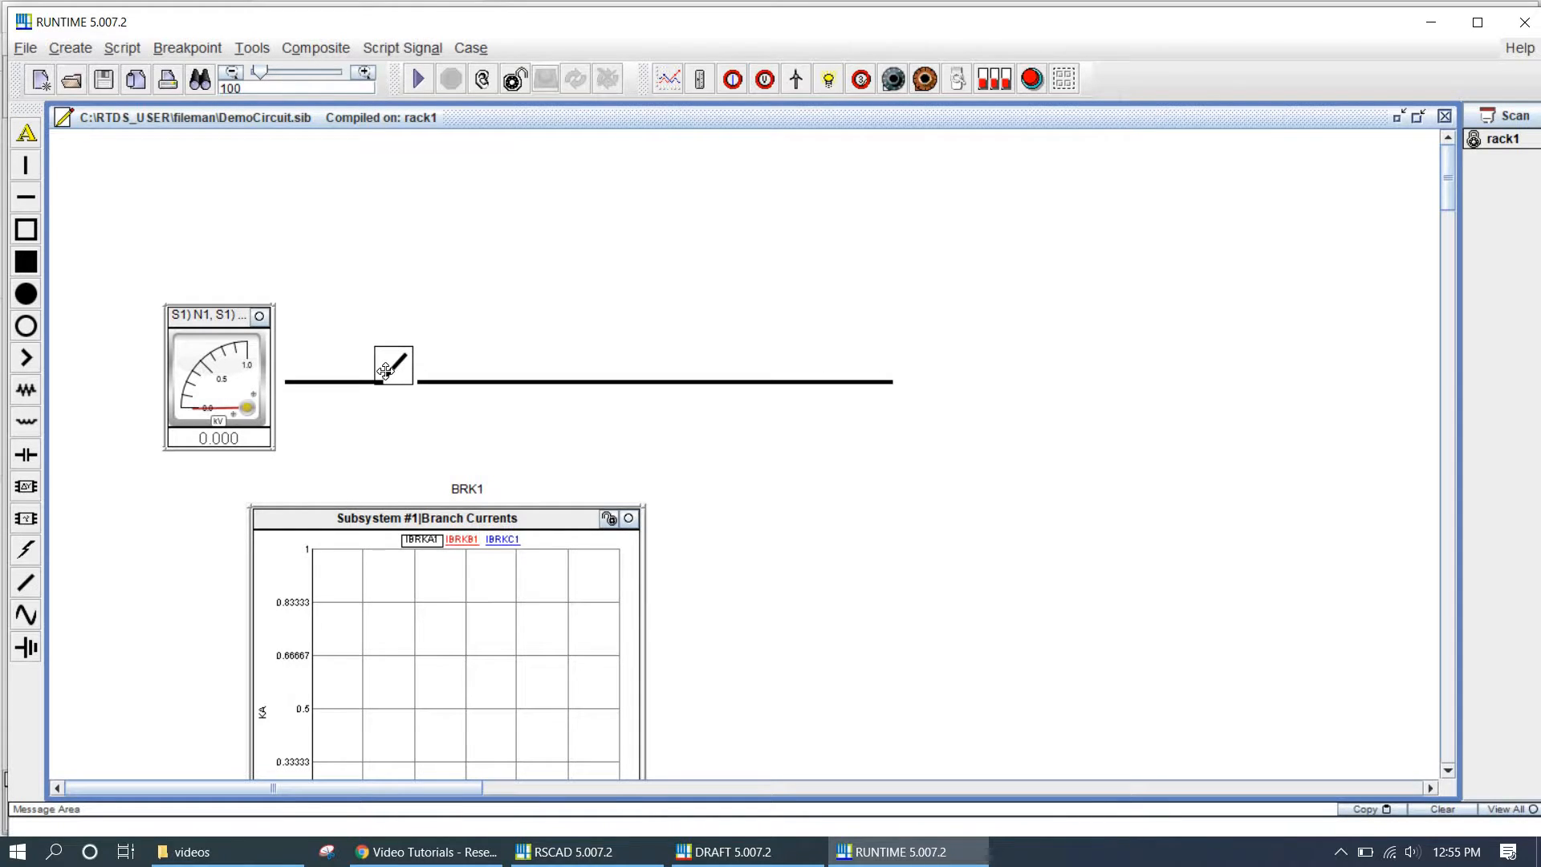
right_click(385, 370)
click(427, 450)
right_click(944, 349)
click(968, 370)
drag(912, 375, 873, 380)
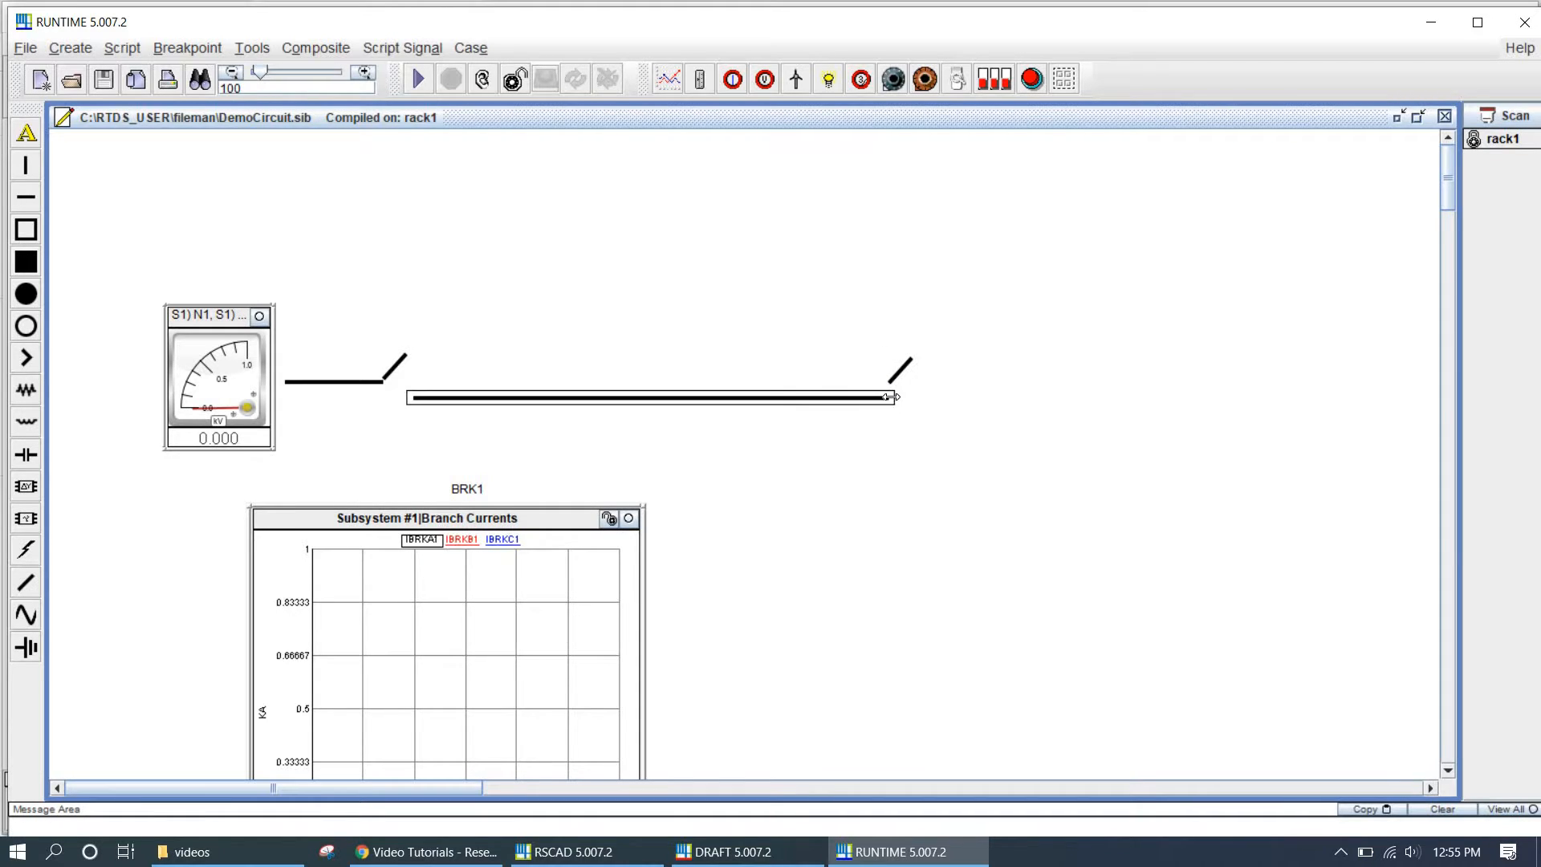
drag(890, 394, 597, 386)
click(108, 530)
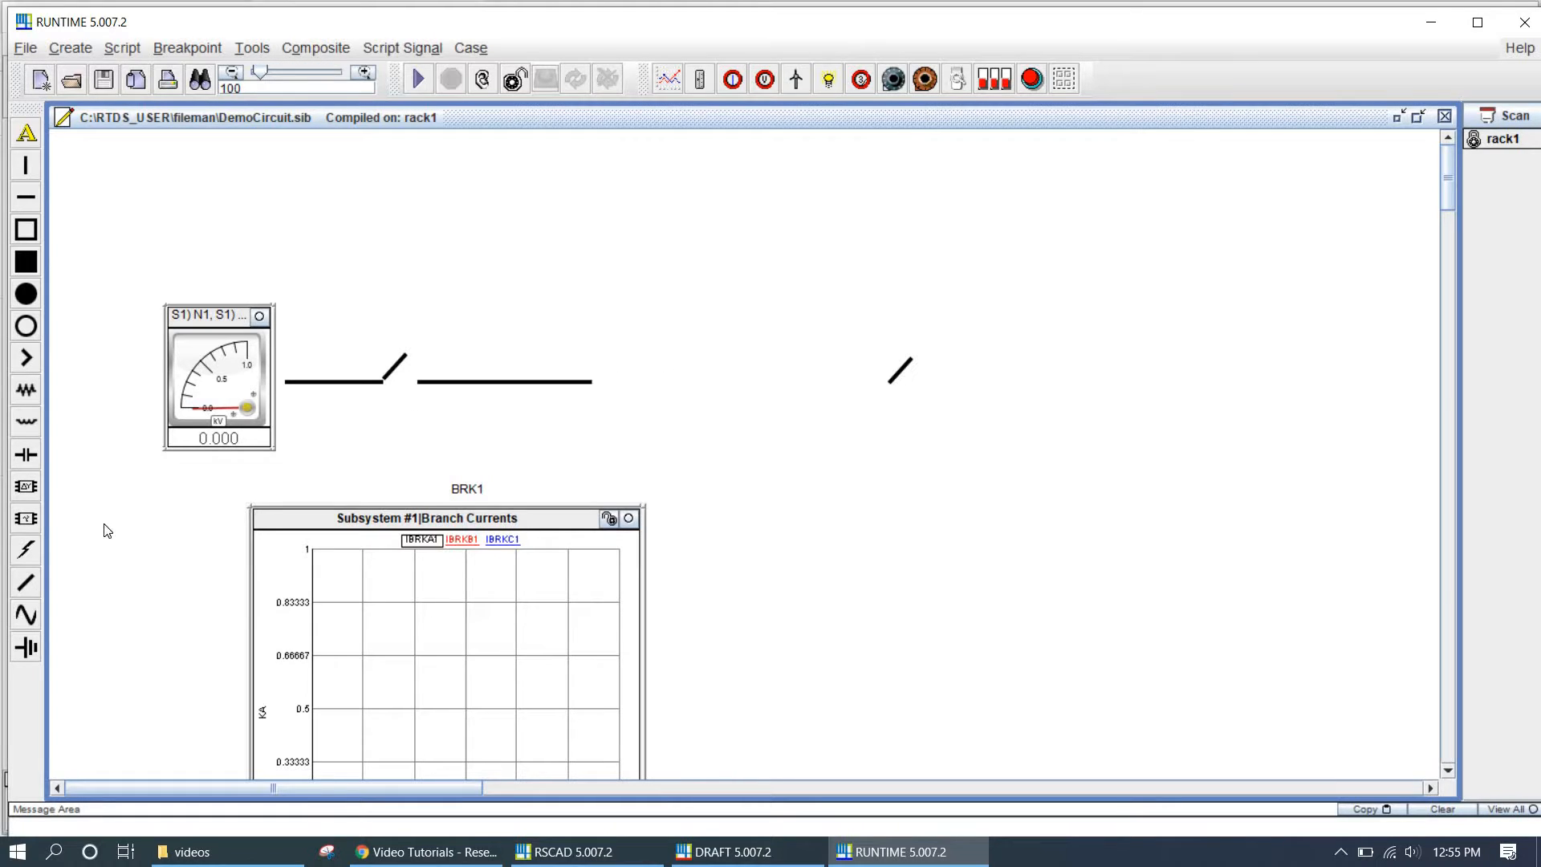
Step: Add a resistor symbol at the free end of the horizontal line that follows the first breaker
click(27, 391)
click(598, 380)
click(538, 385)
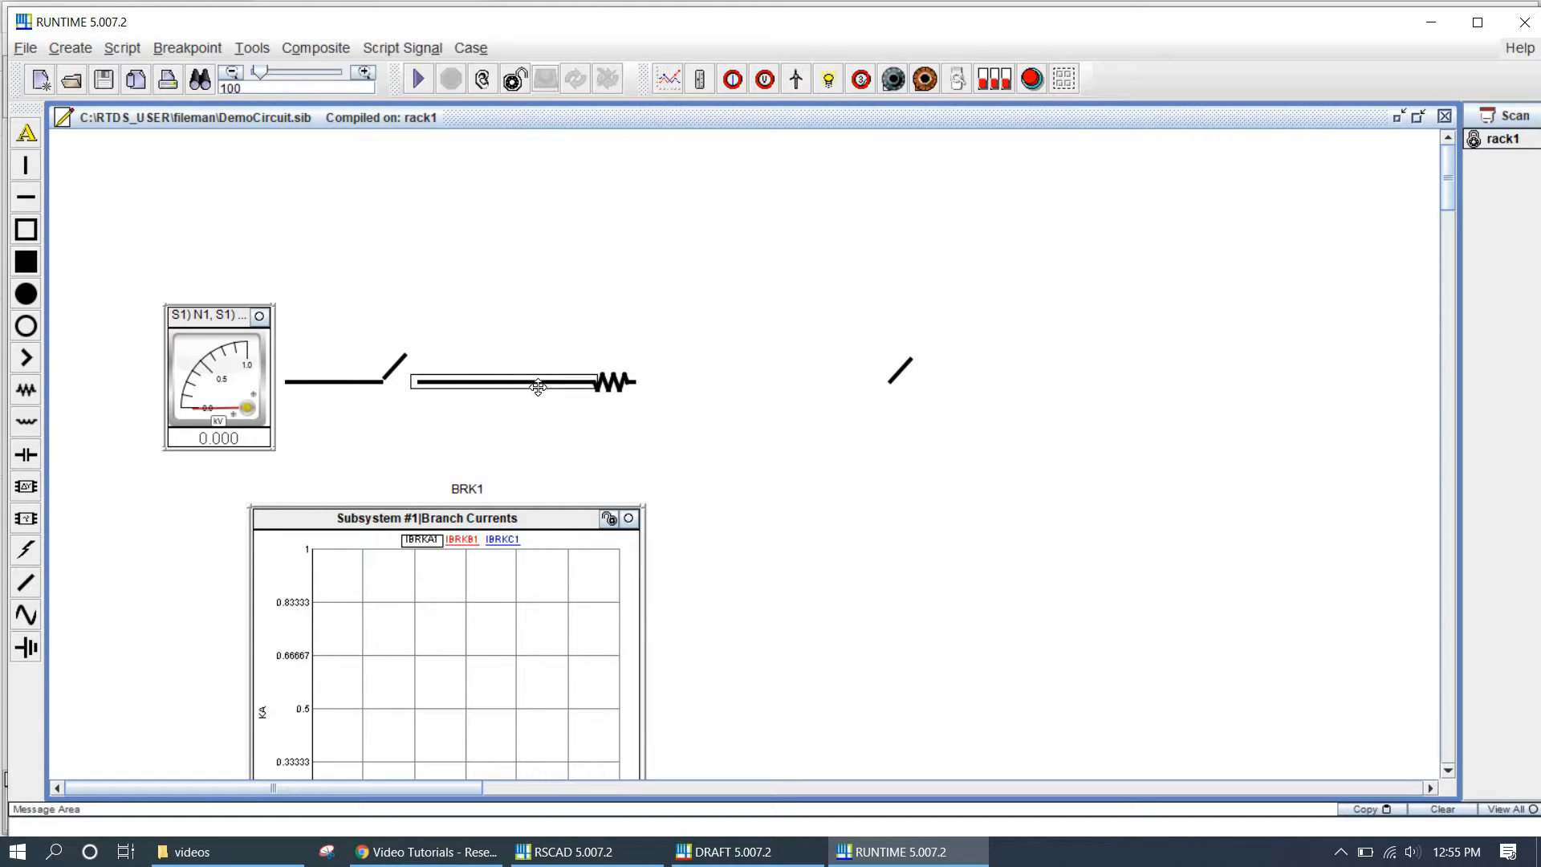
Step: Place a copy of the horizontal line after the resistor and move the second breaker's diagonal line to its end
right_click(747, 358)
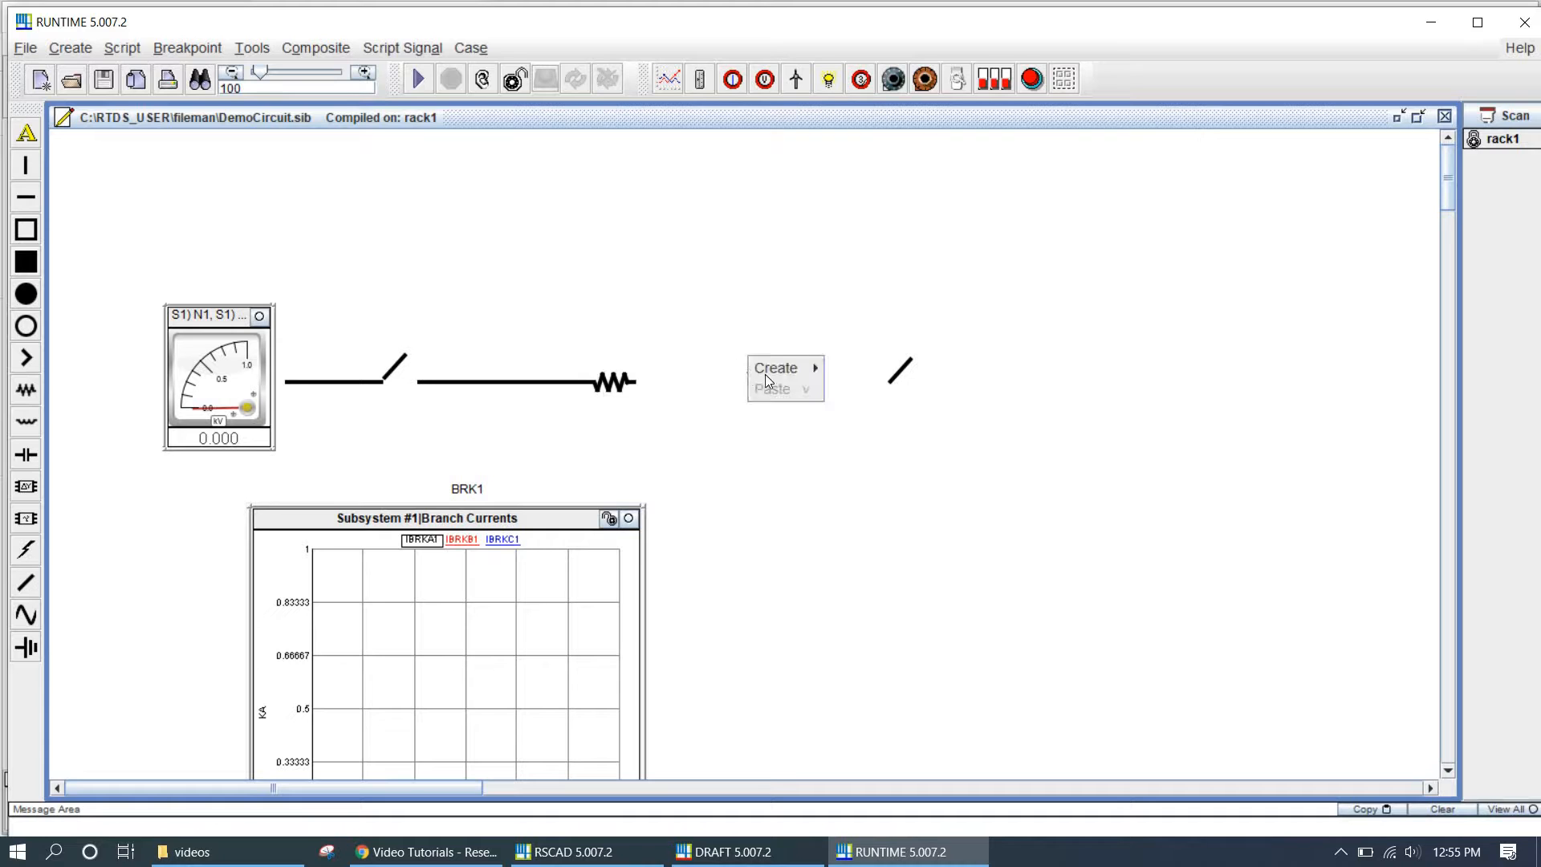
click(522, 381)
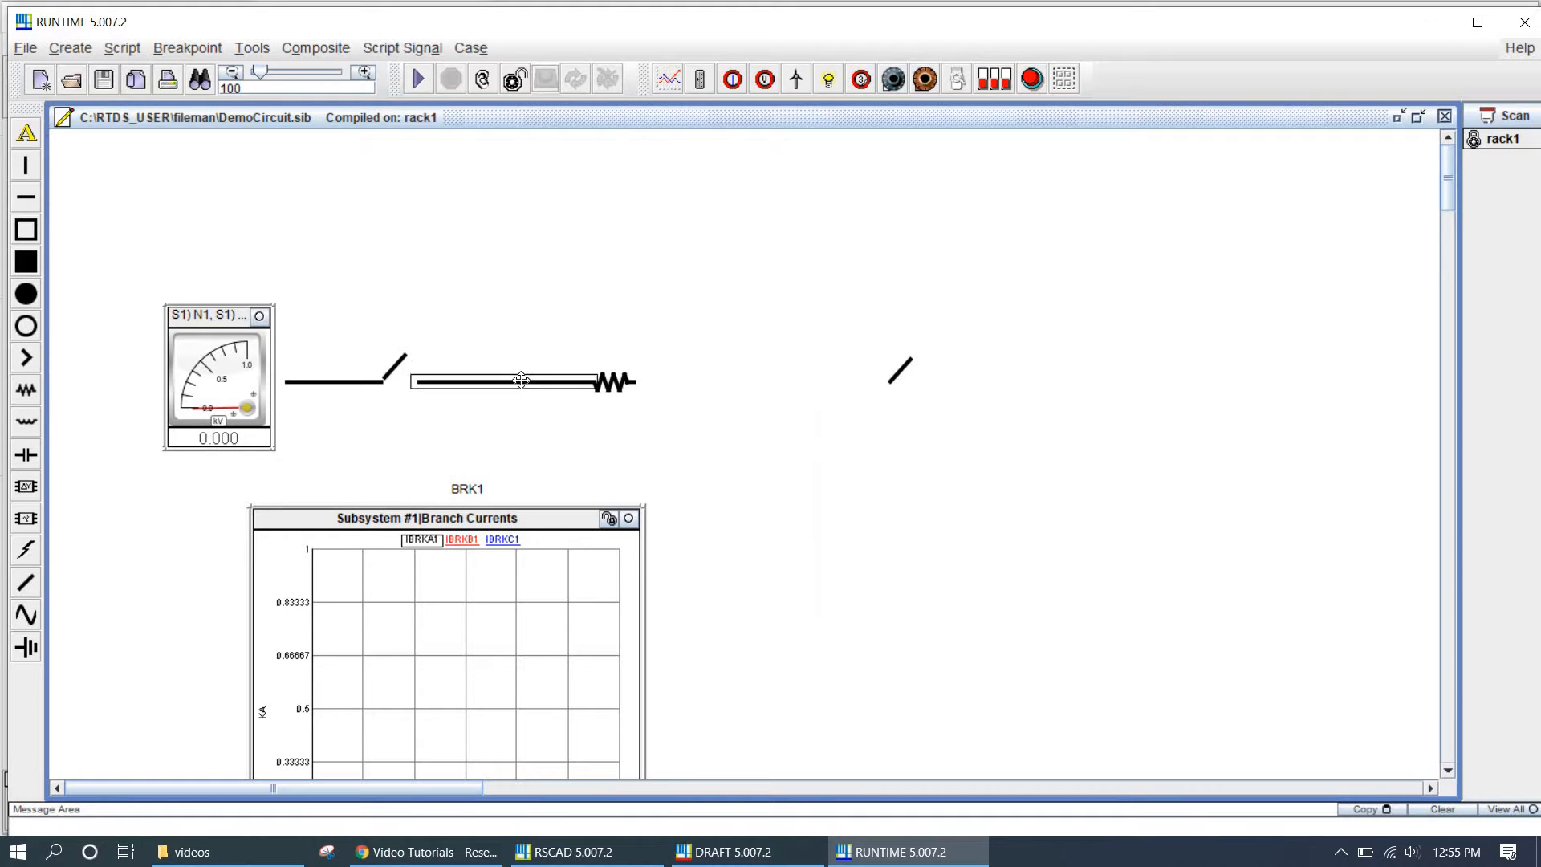
right_click(522, 380)
click(581, 456)
right_click(712, 379)
click(730, 409)
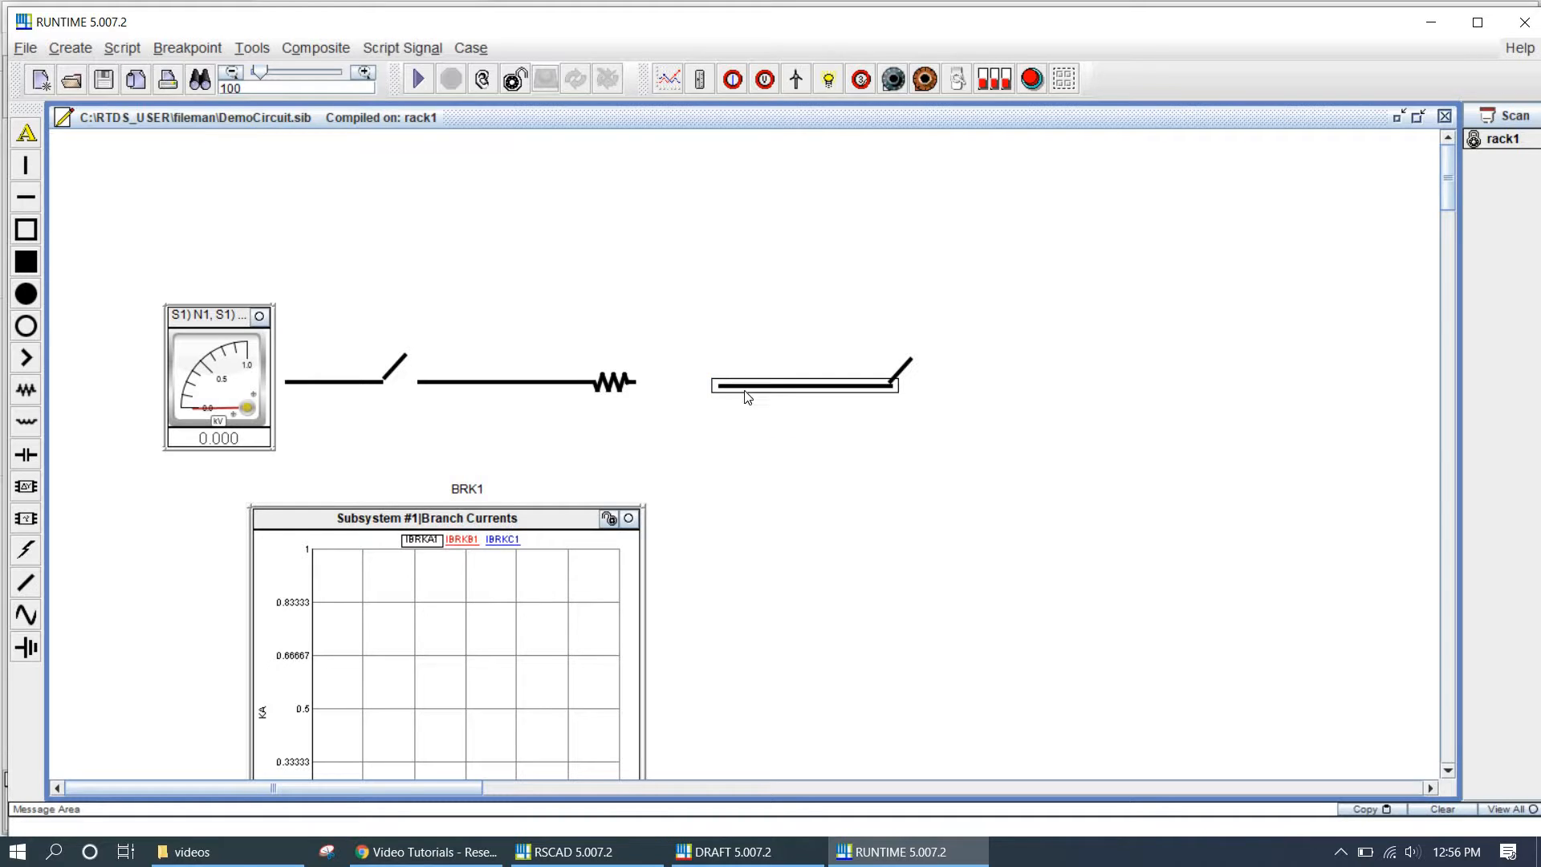
click(664, 392)
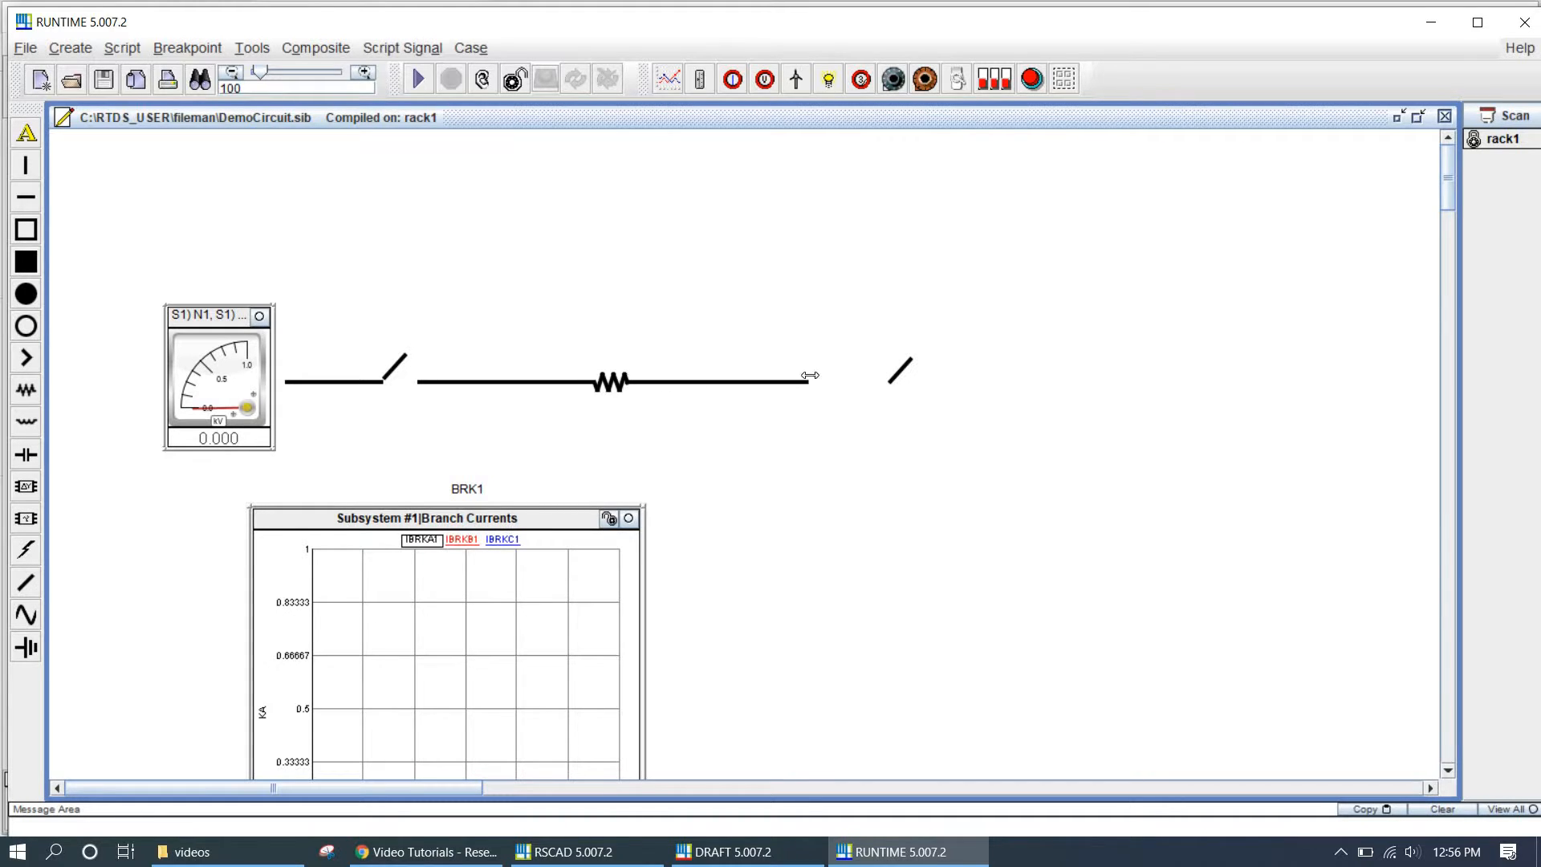
click(893, 372)
drag(893, 374, 809, 374)
Step: Place a copy of the horizontal line beyond the second breaker and add another resistor symbol at its end
right_click(741, 387)
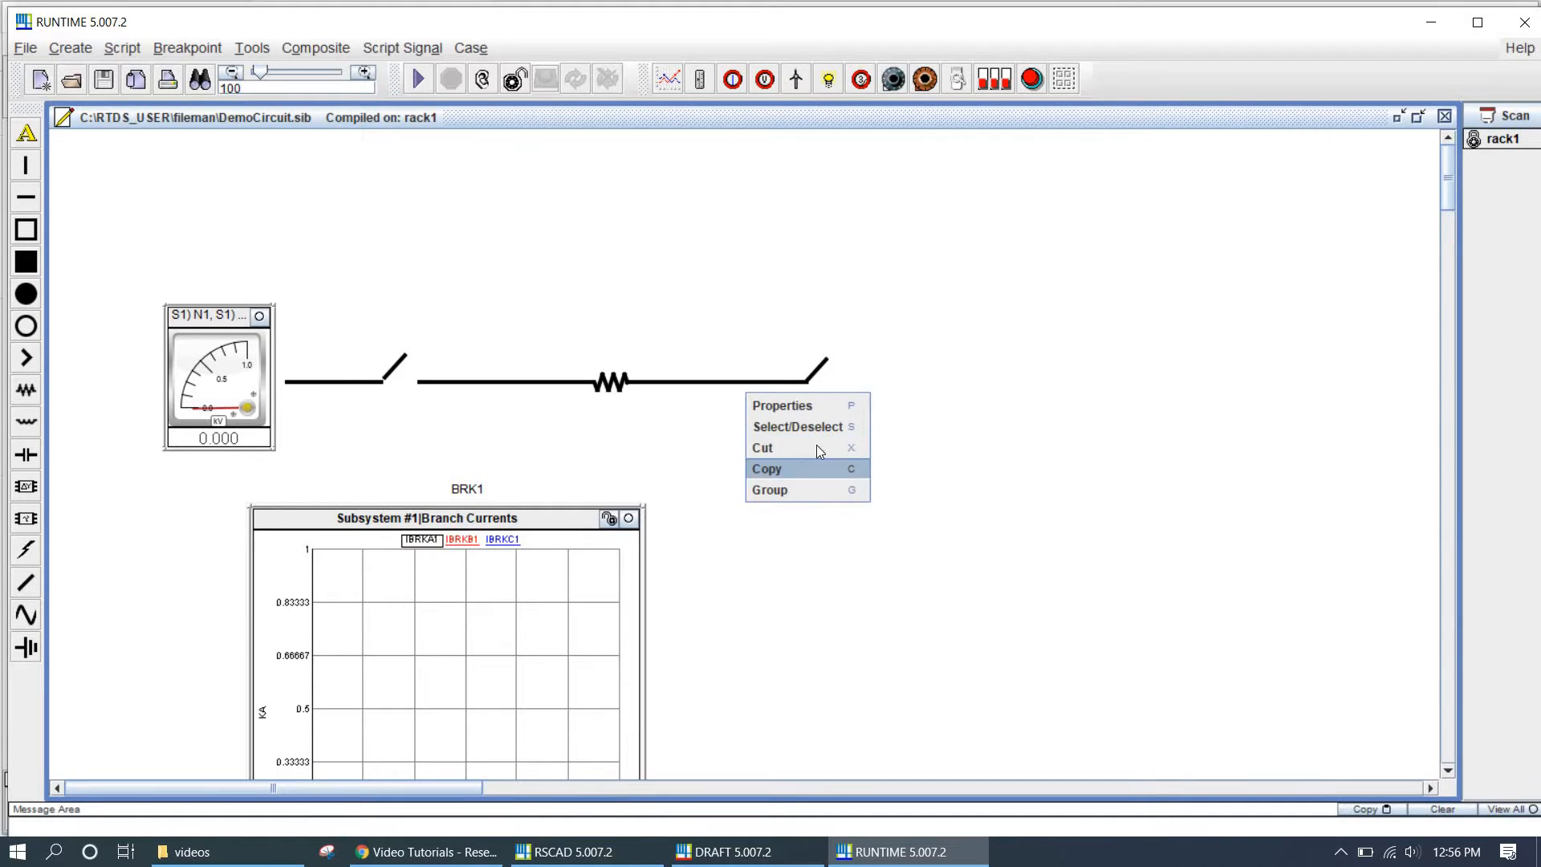
click(804, 467)
click(953, 399)
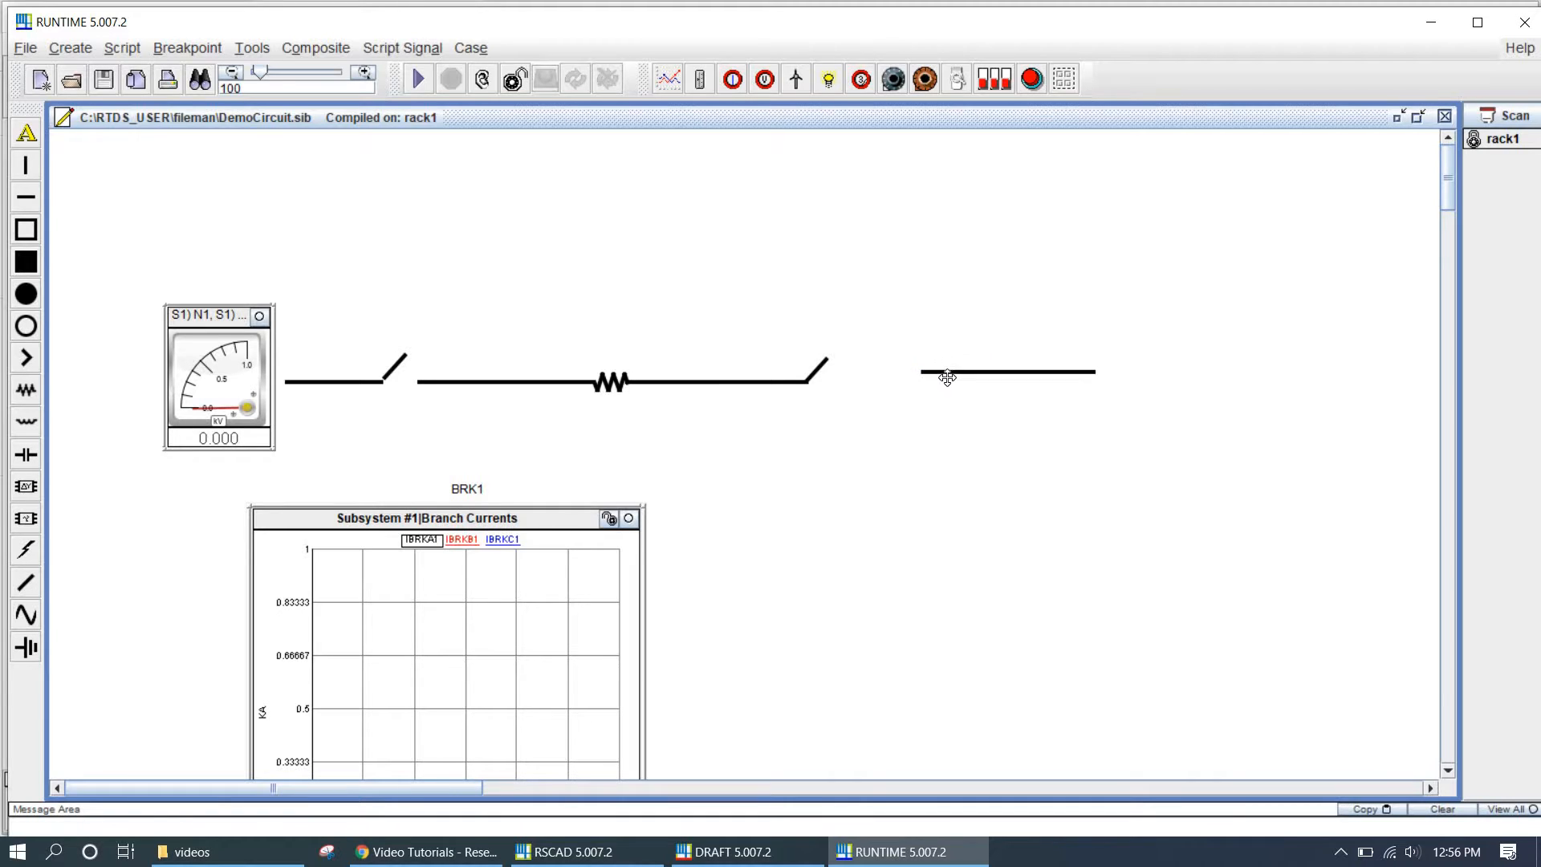
drag(922, 378, 902, 396)
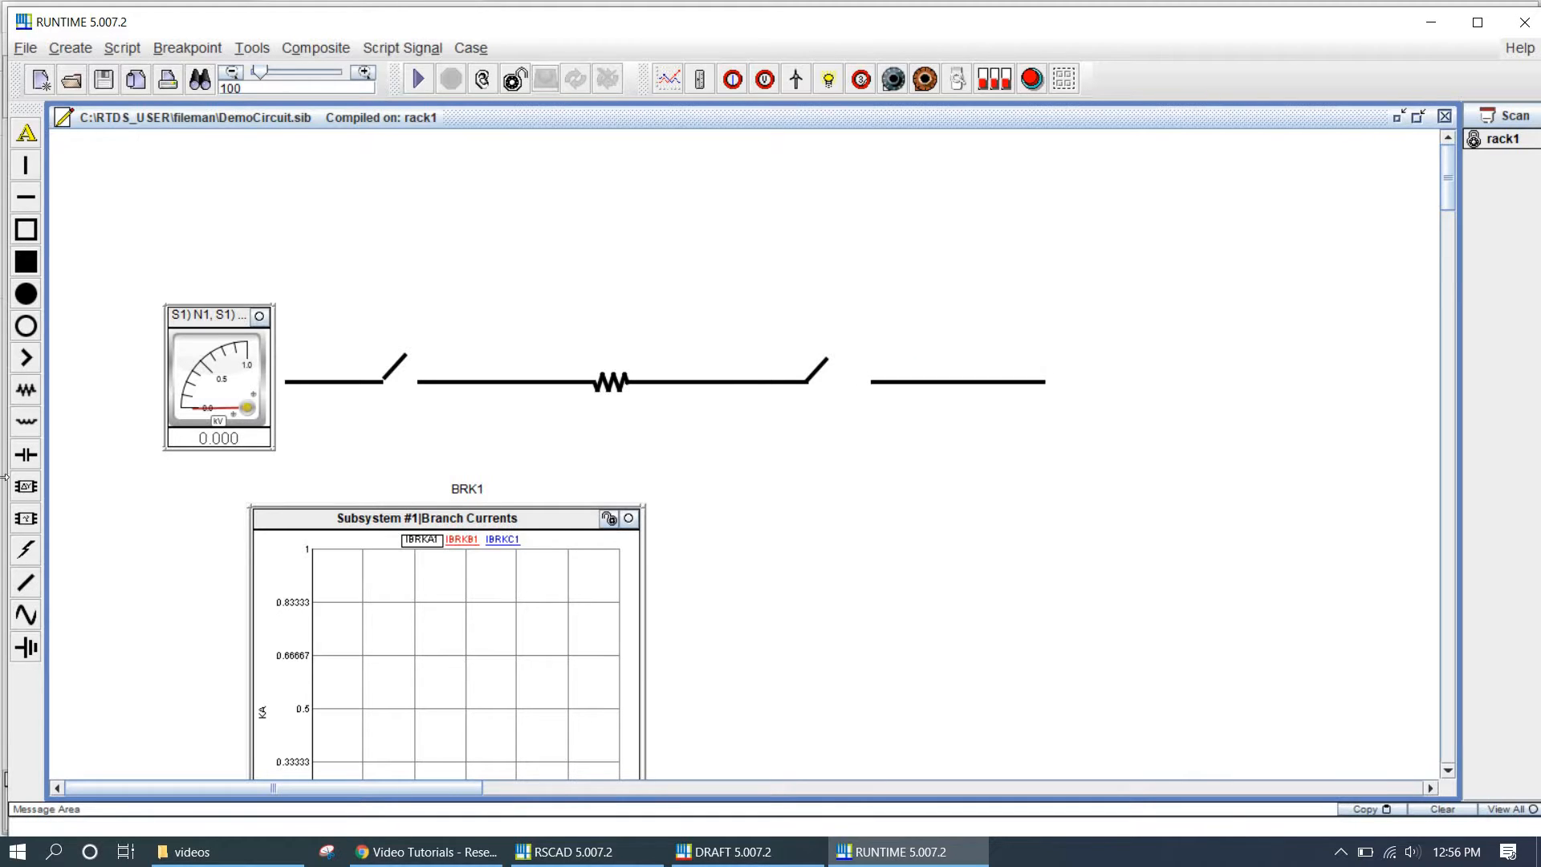
drag(26, 389, 1043, 371)
Step: Place a copy of the horizontal line after the second resistor and terminate it with a ground symbol
right_click(546, 385)
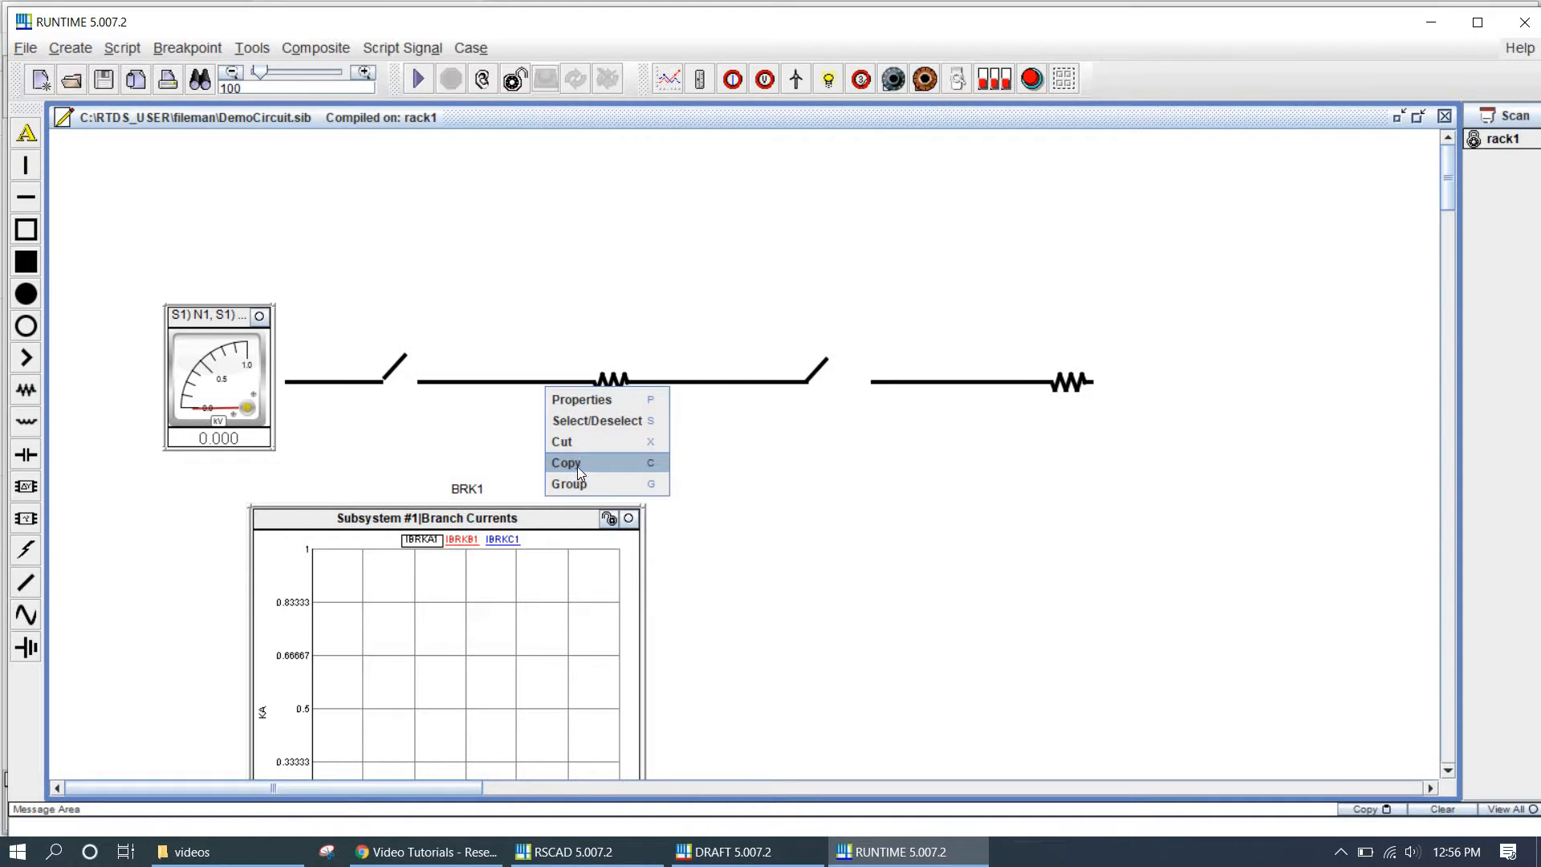
click(580, 464)
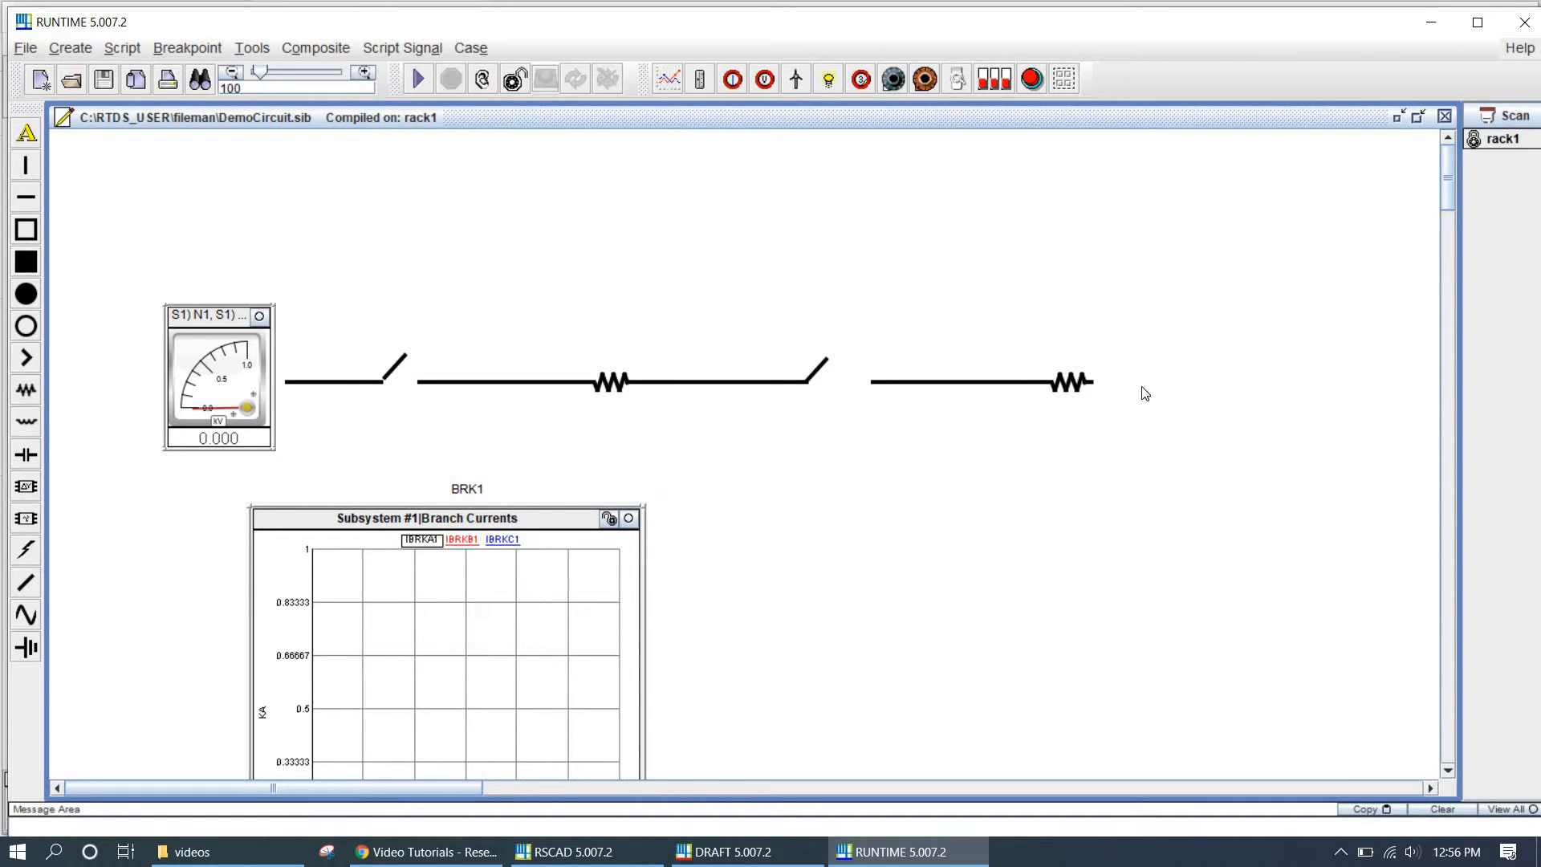
right_click(1161, 369)
click(1187, 400)
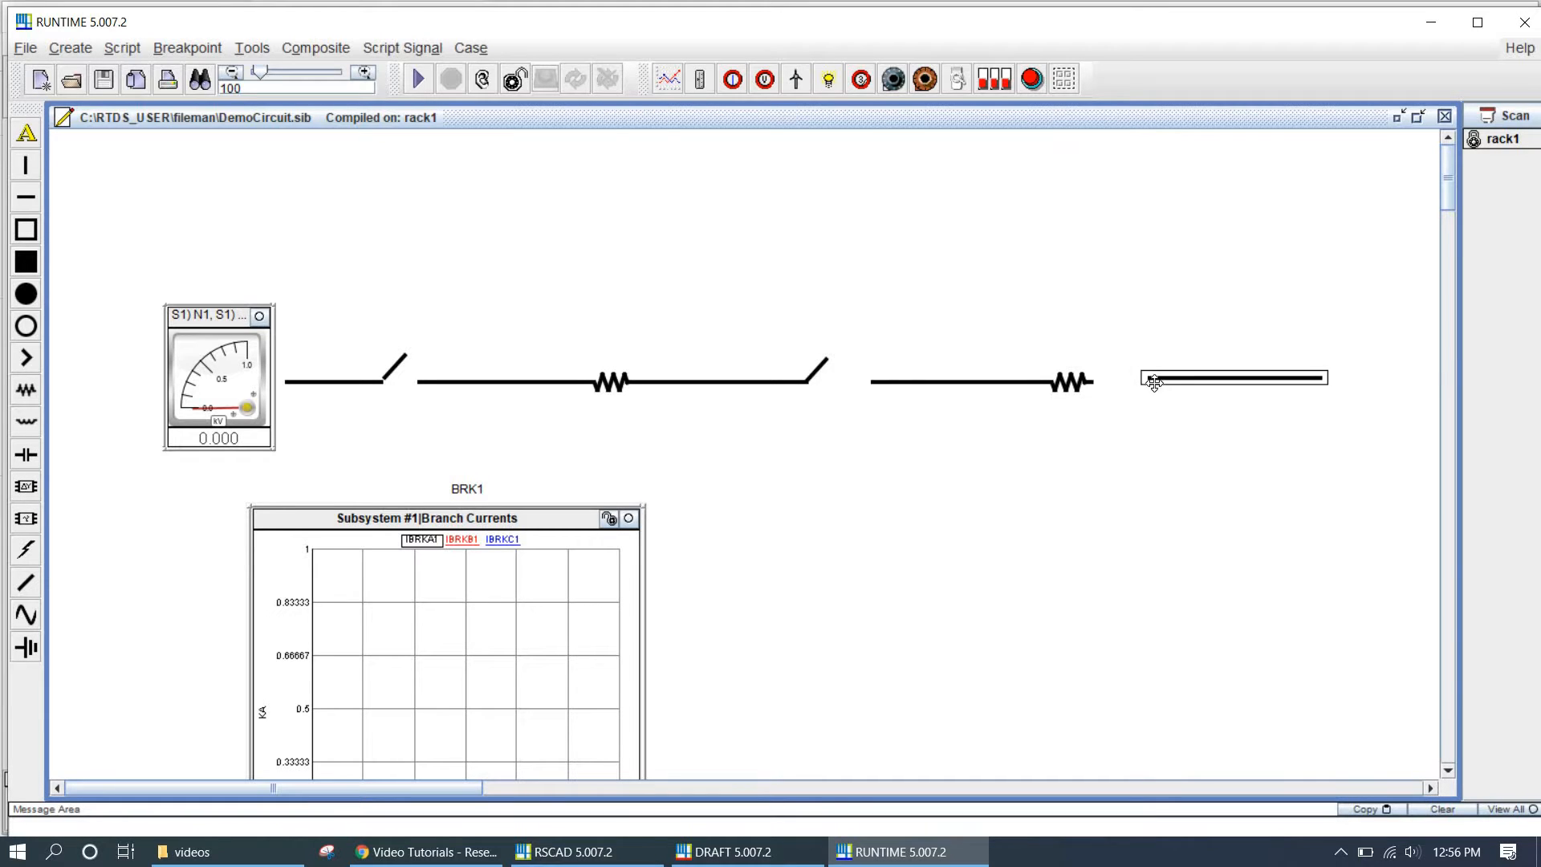
click(1115, 386)
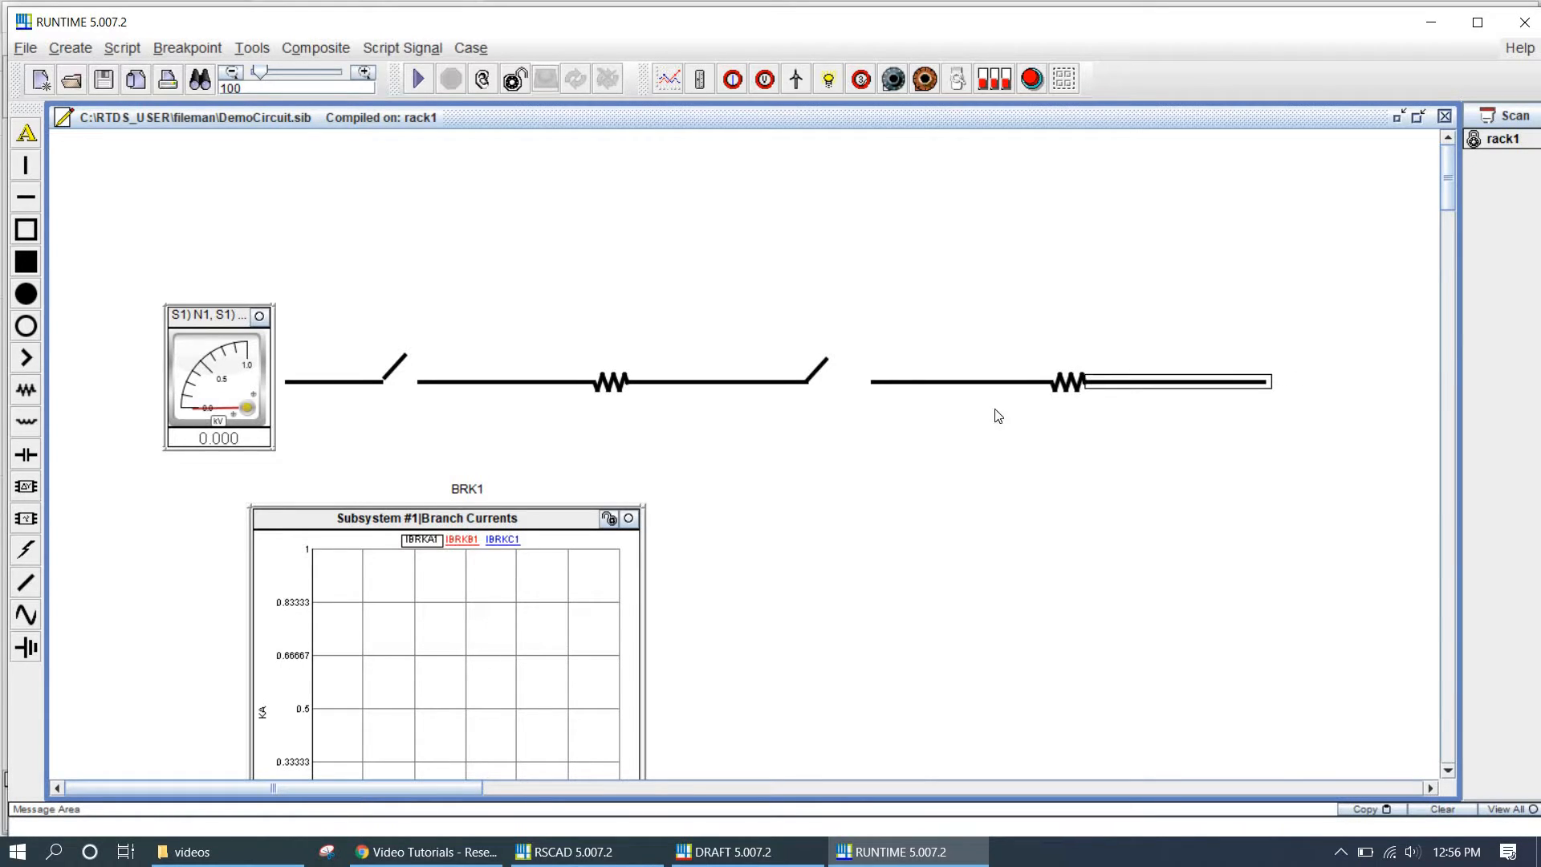
click(24, 650)
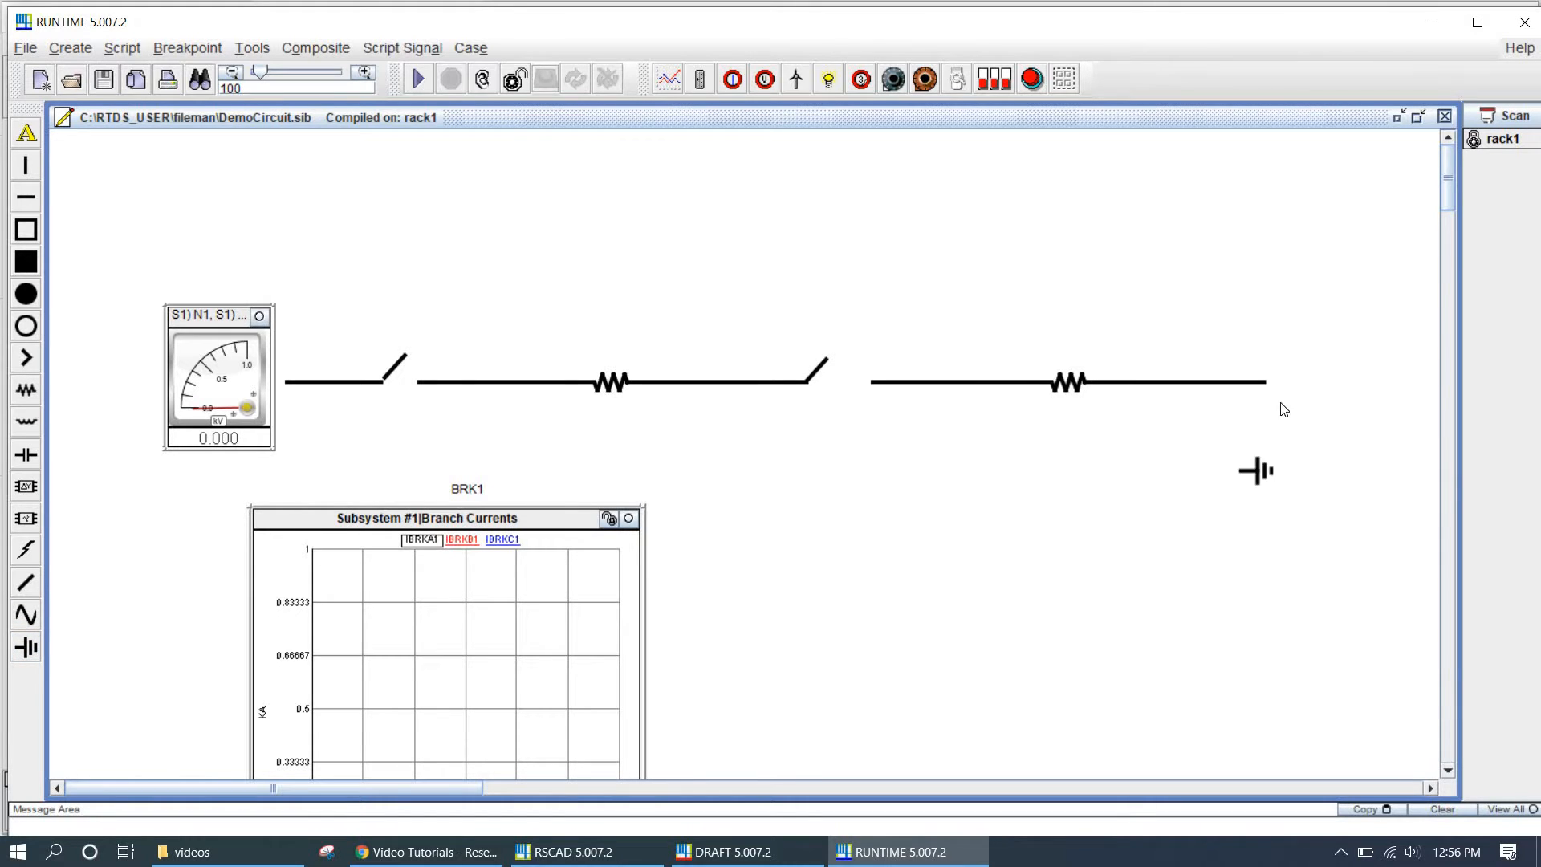
click(1257, 358)
Step: Add the text label BRK2 and place it below the second breaker symbol
right_click(833, 468)
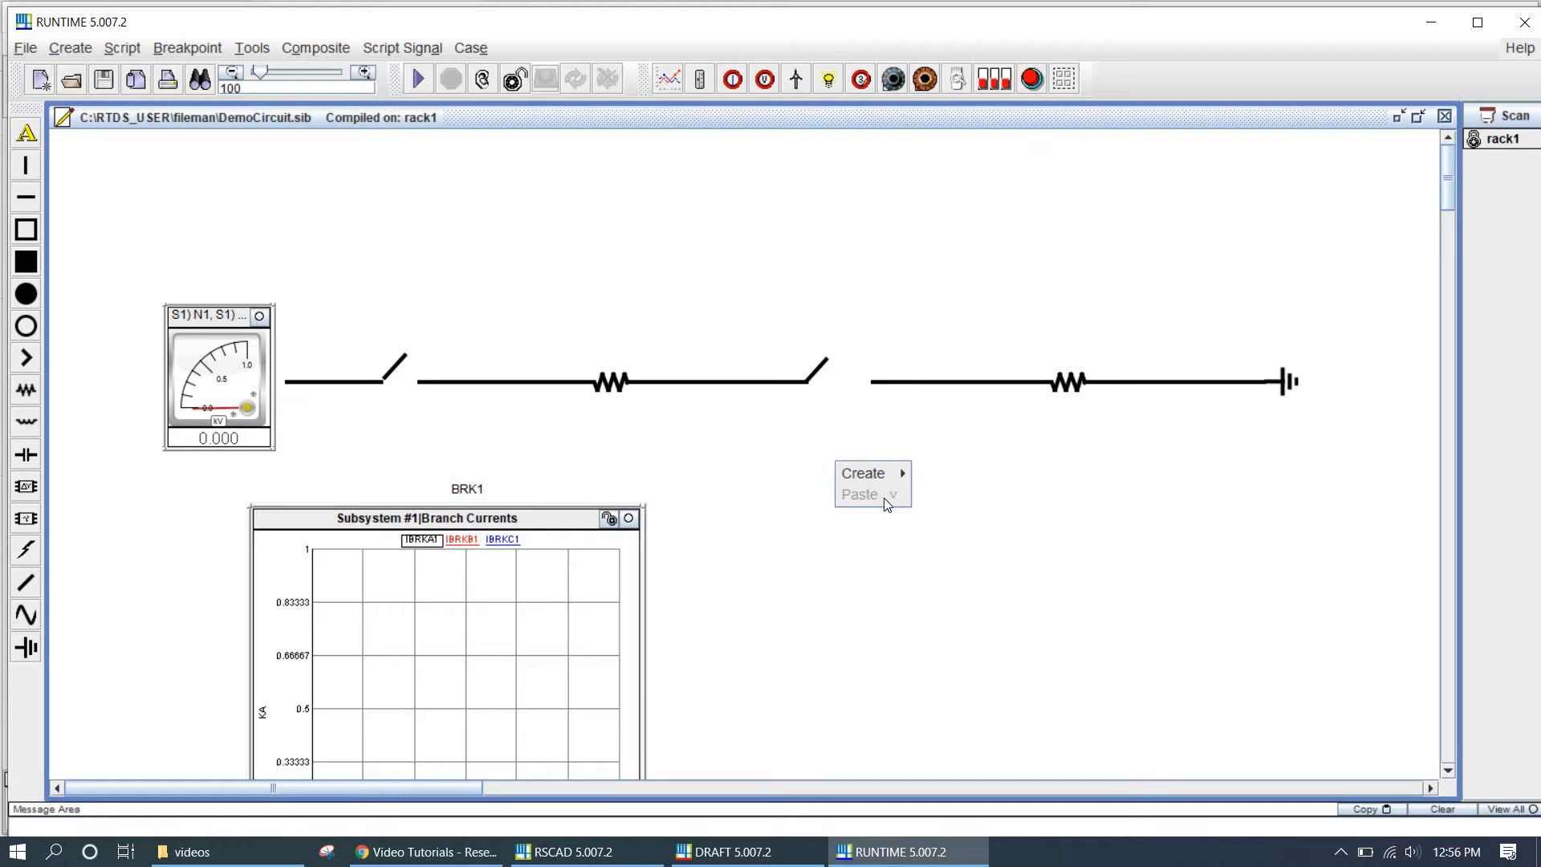
click(27, 134)
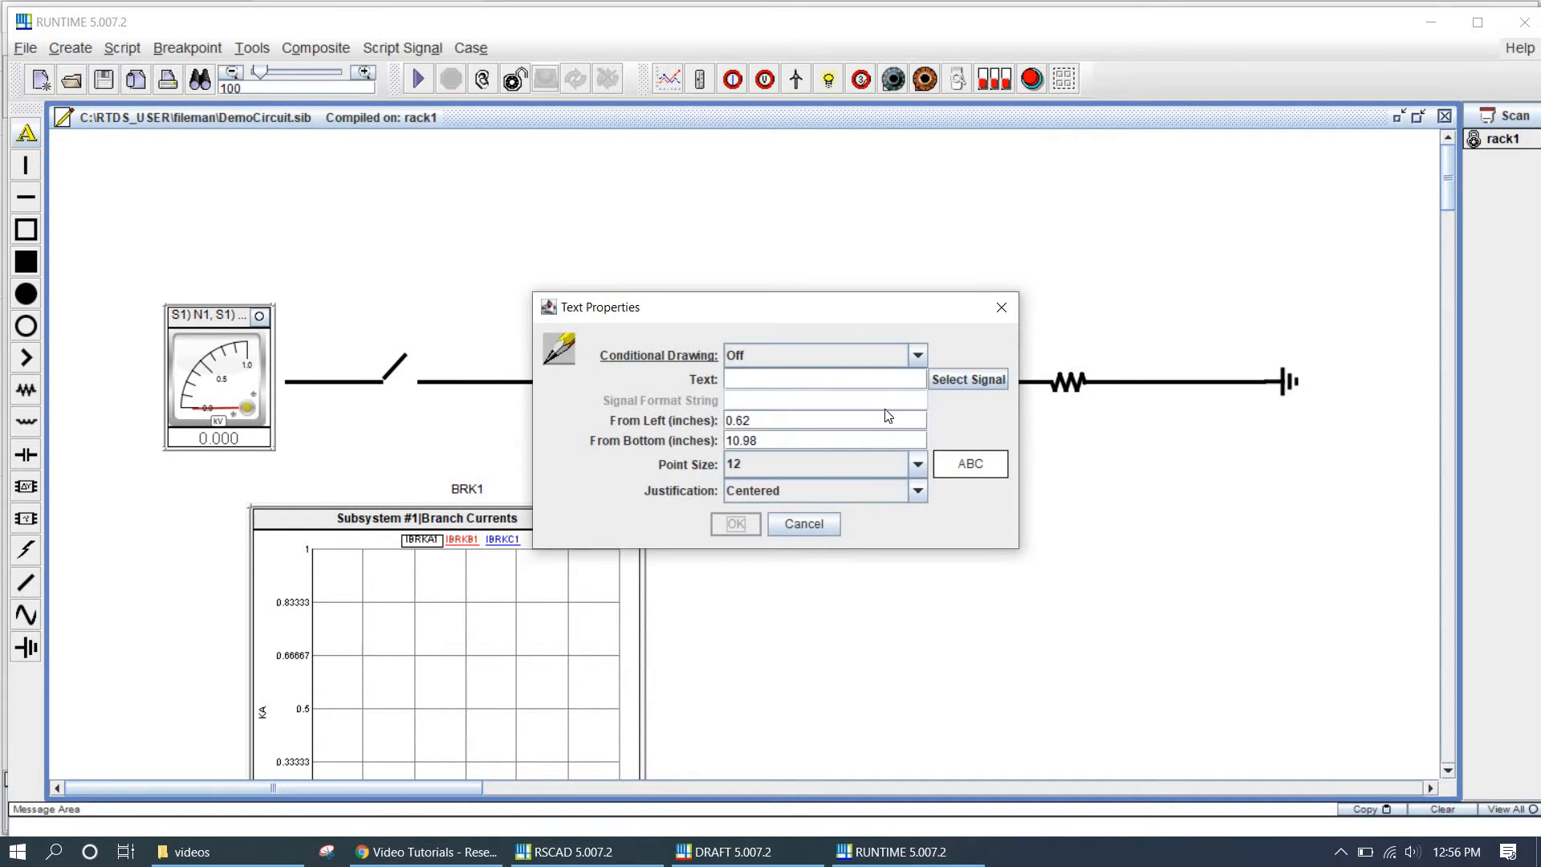
click(881, 377)
text(BRK2)
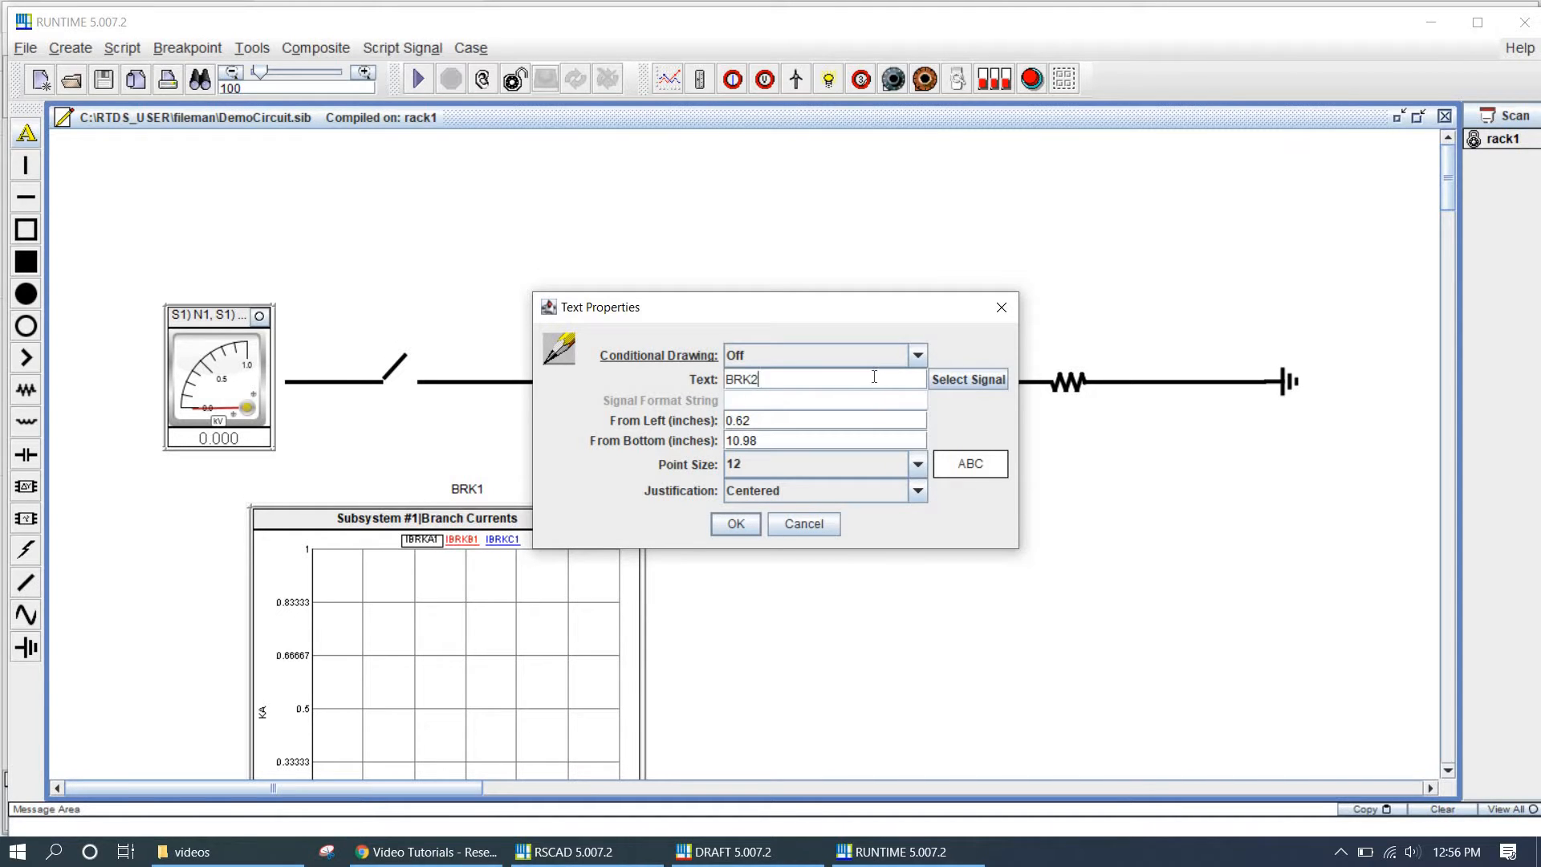
key(Return)
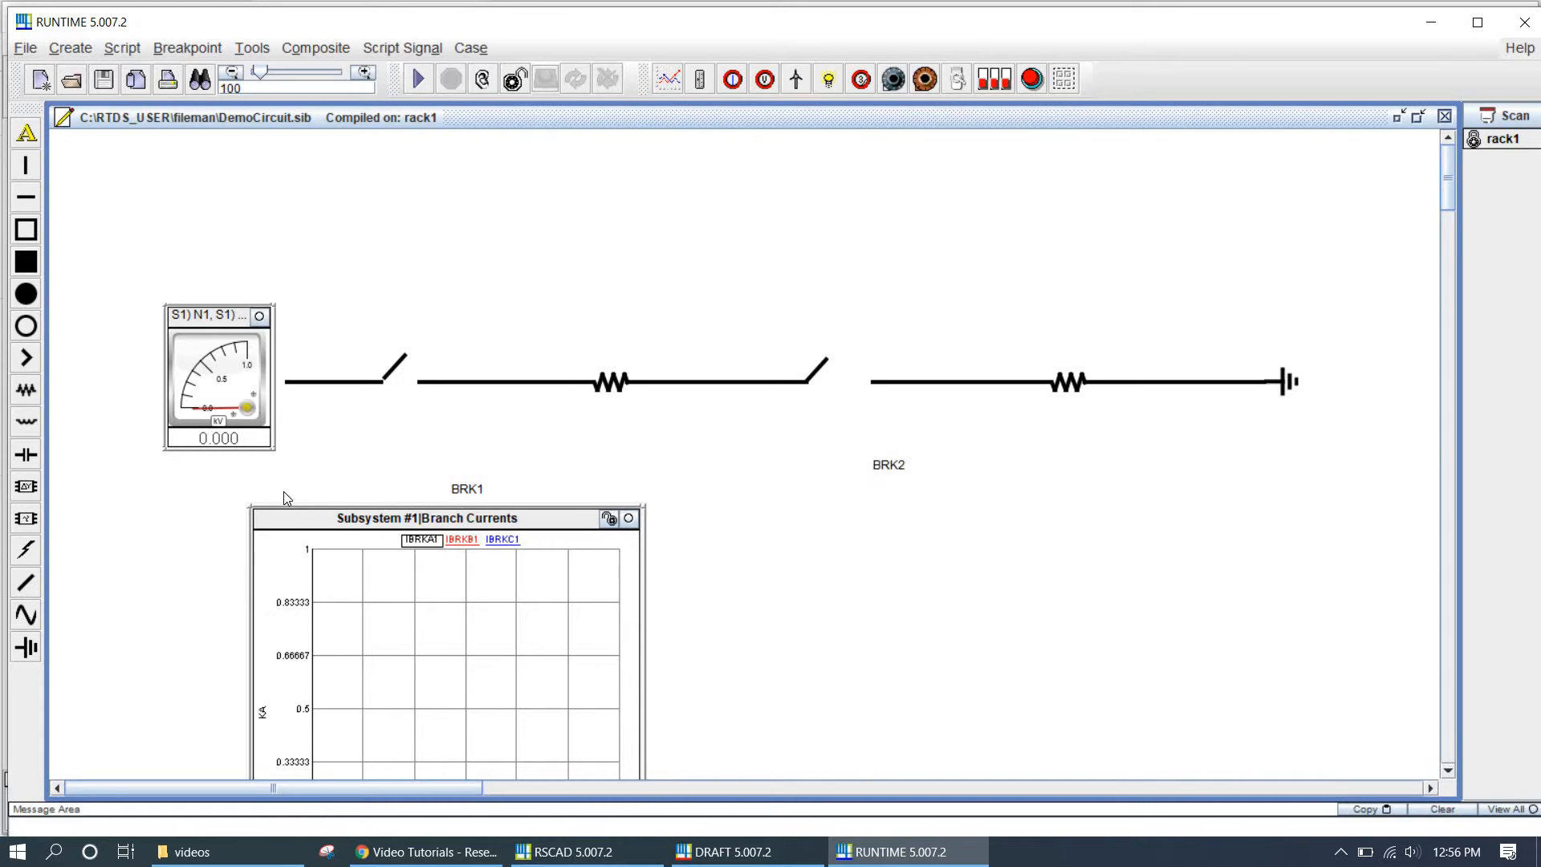
Step: Add a plot of branch currents IBRKA2, IBRKB2 and IBRKC2 and align it beside the first plot, below the BRK2 label
right_click(787, 568)
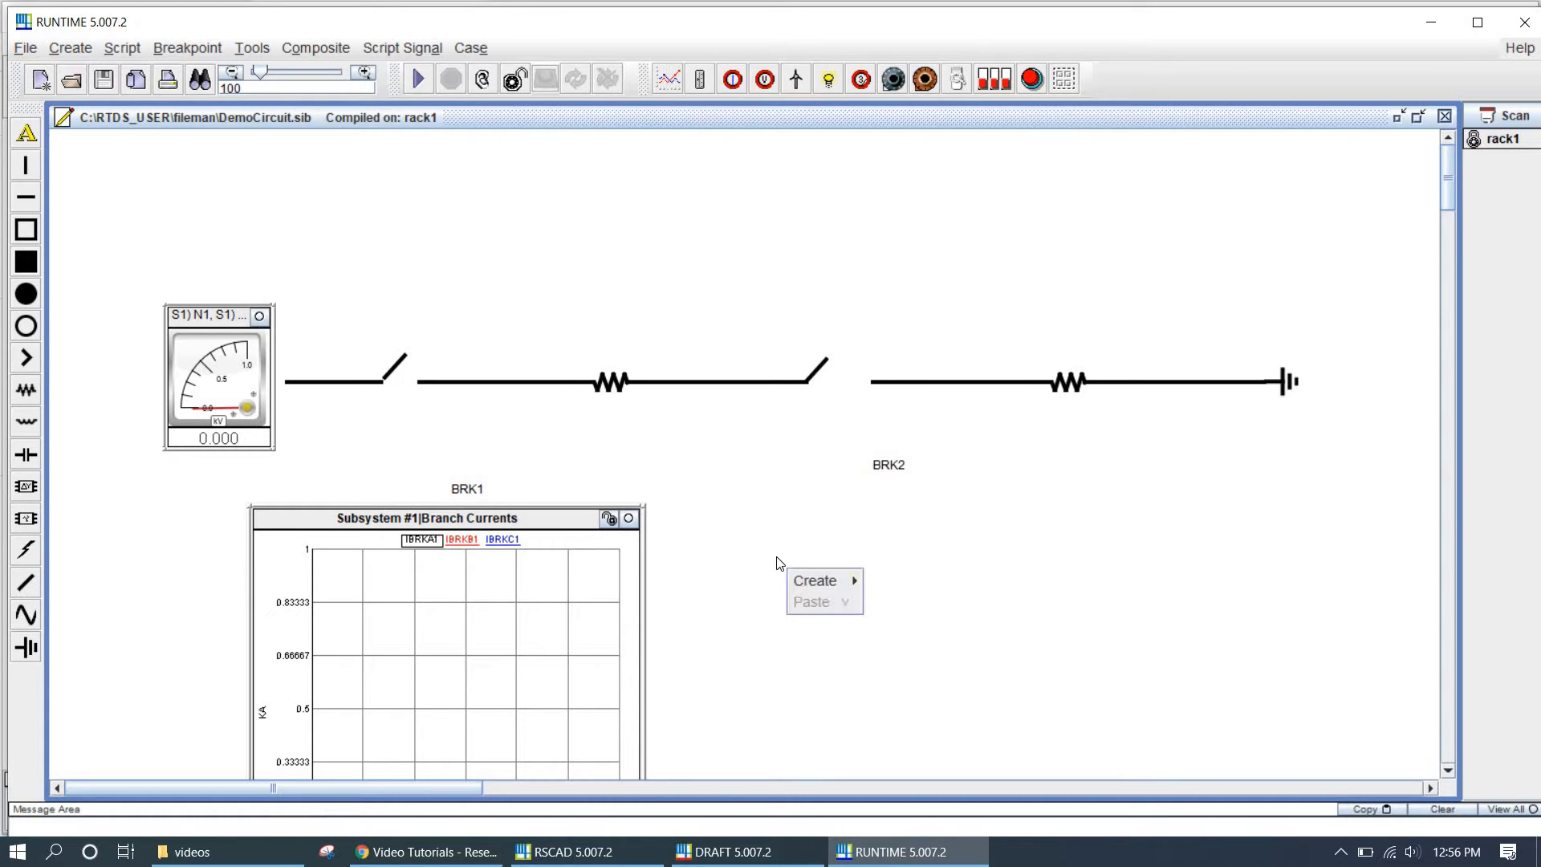
mouse_move(830, 592)
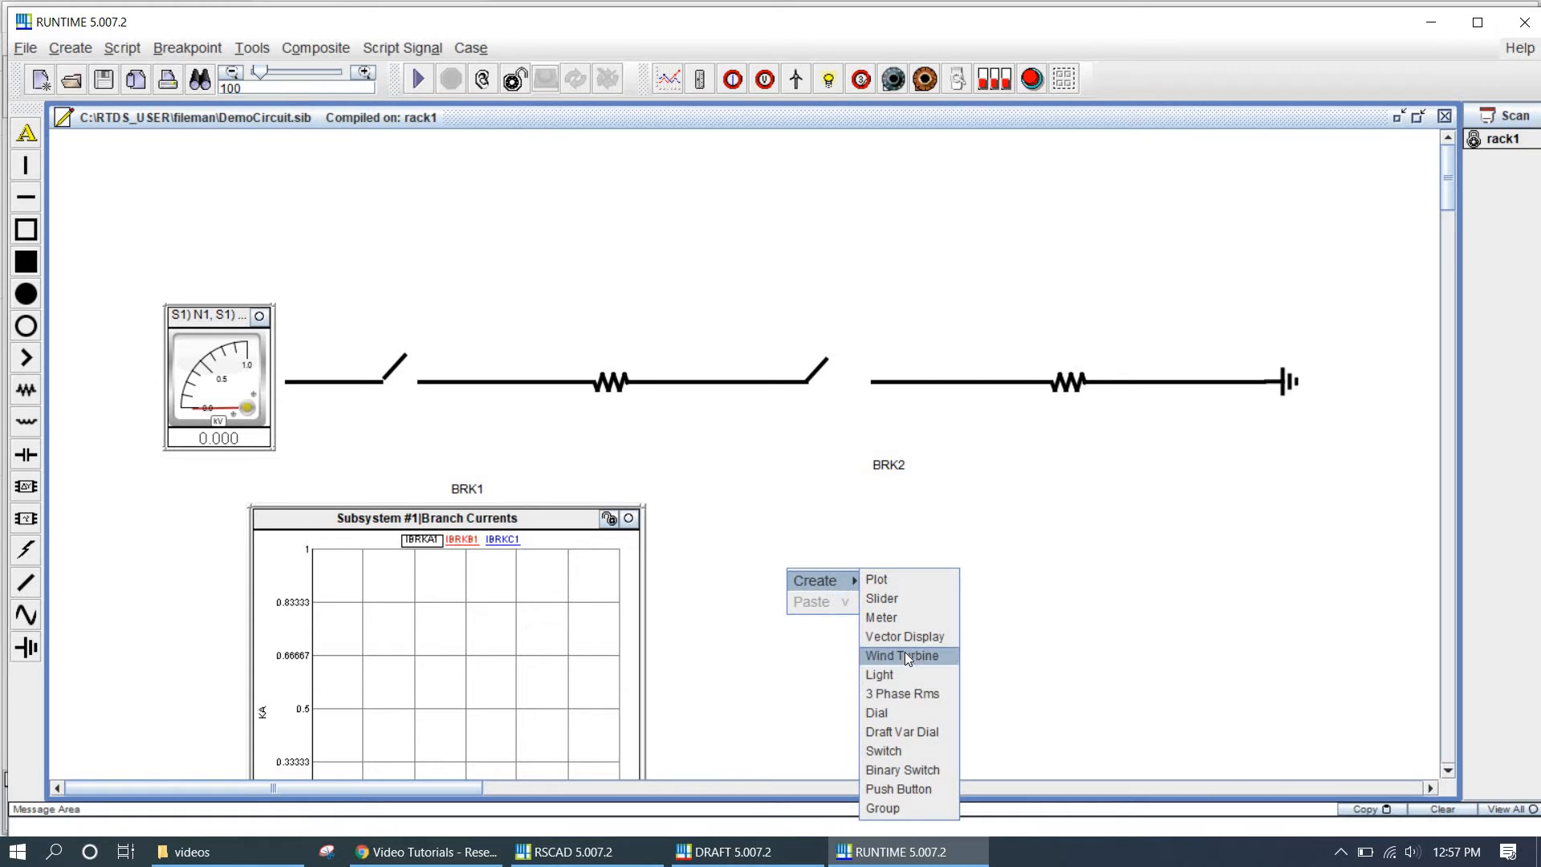
click(899, 584)
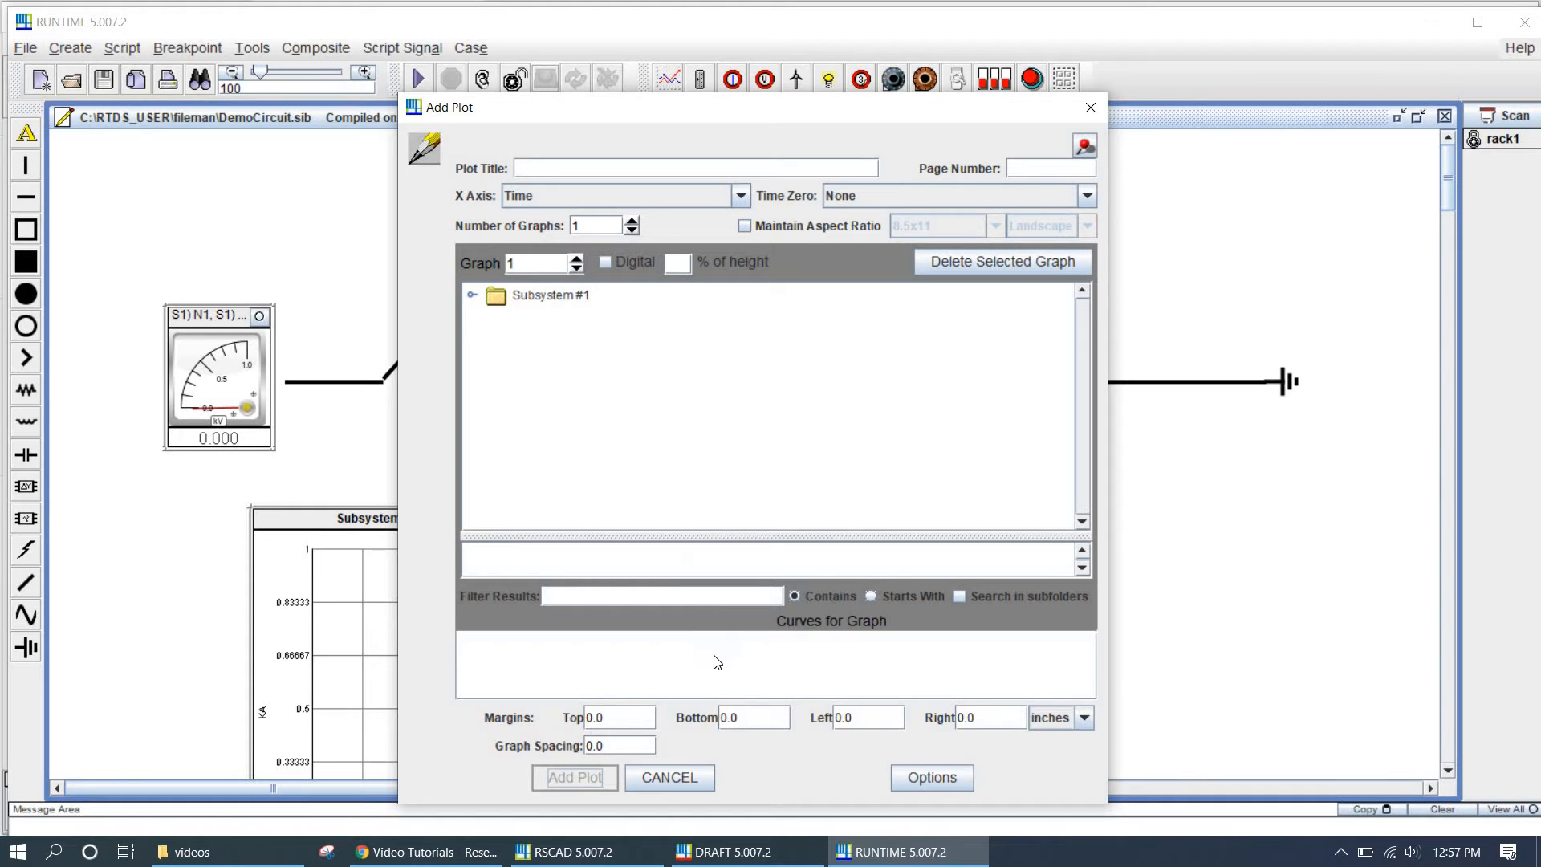
click(473, 295)
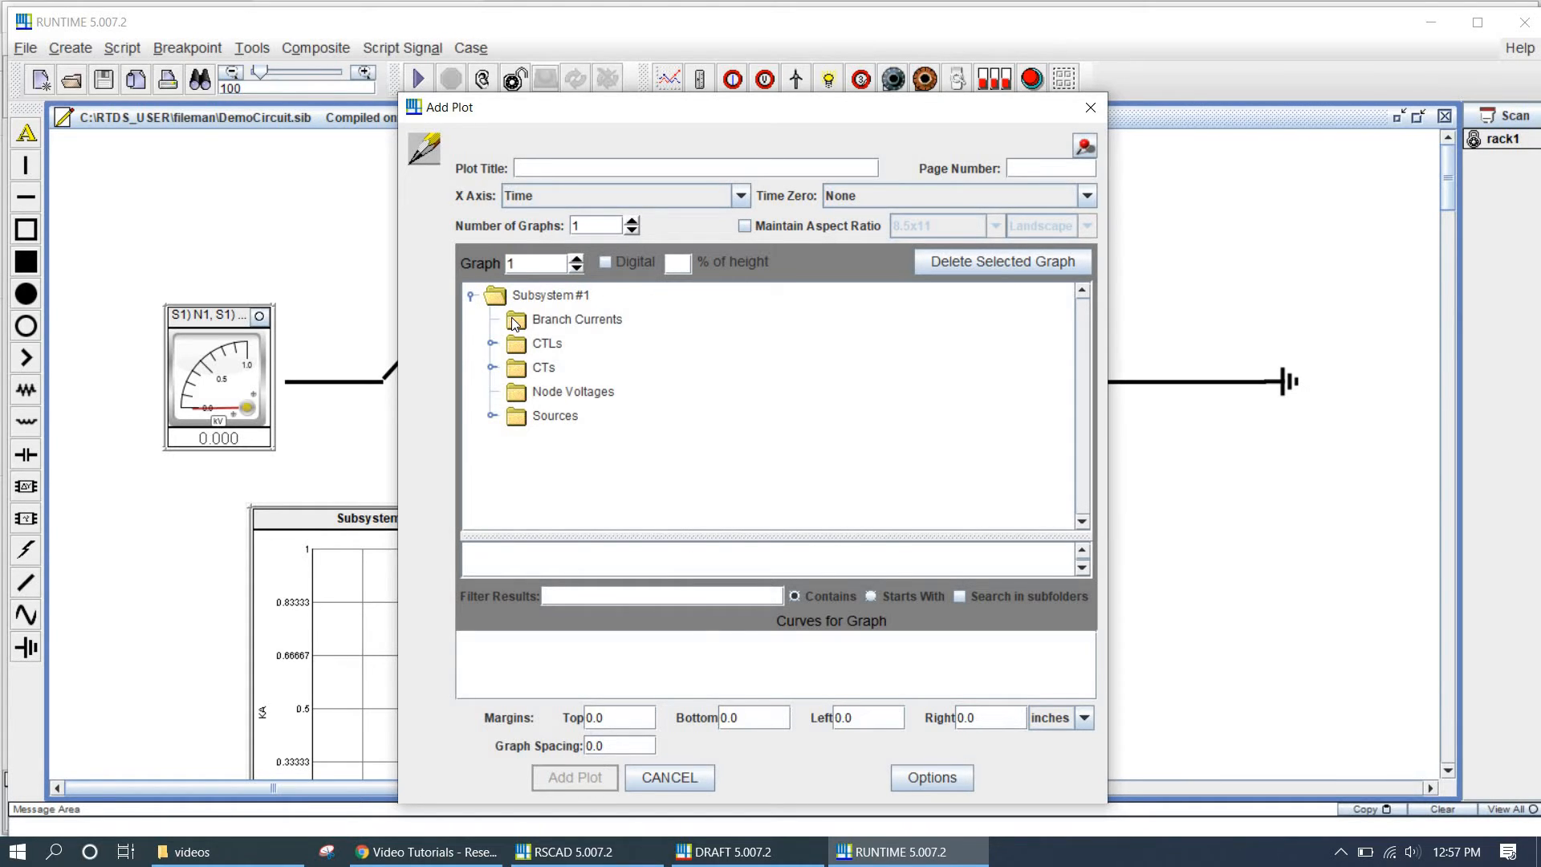
click(512, 316)
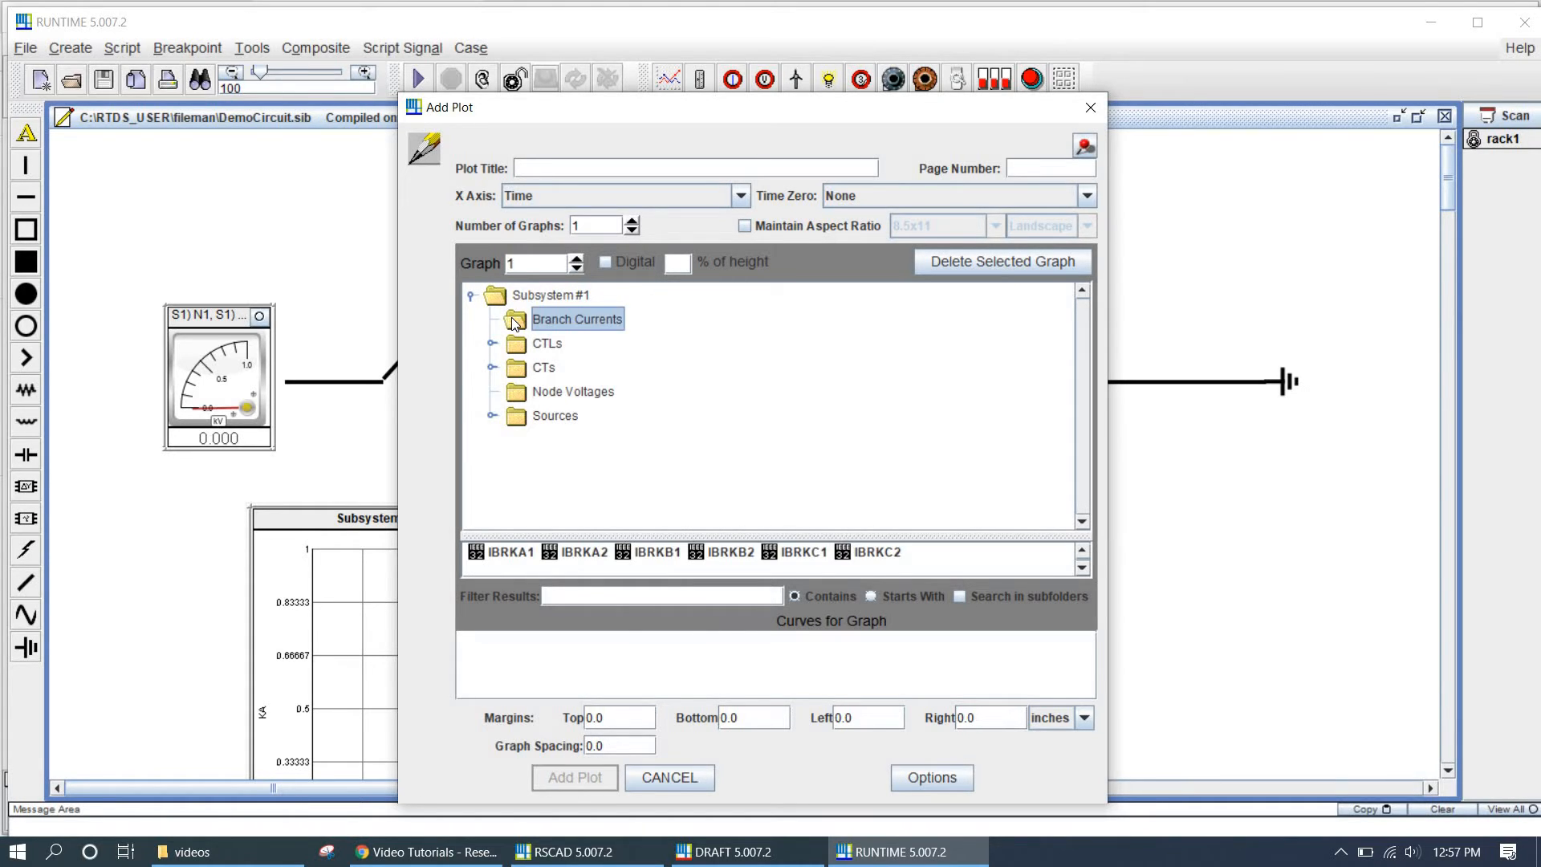
click(567, 553)
click(750, 554)
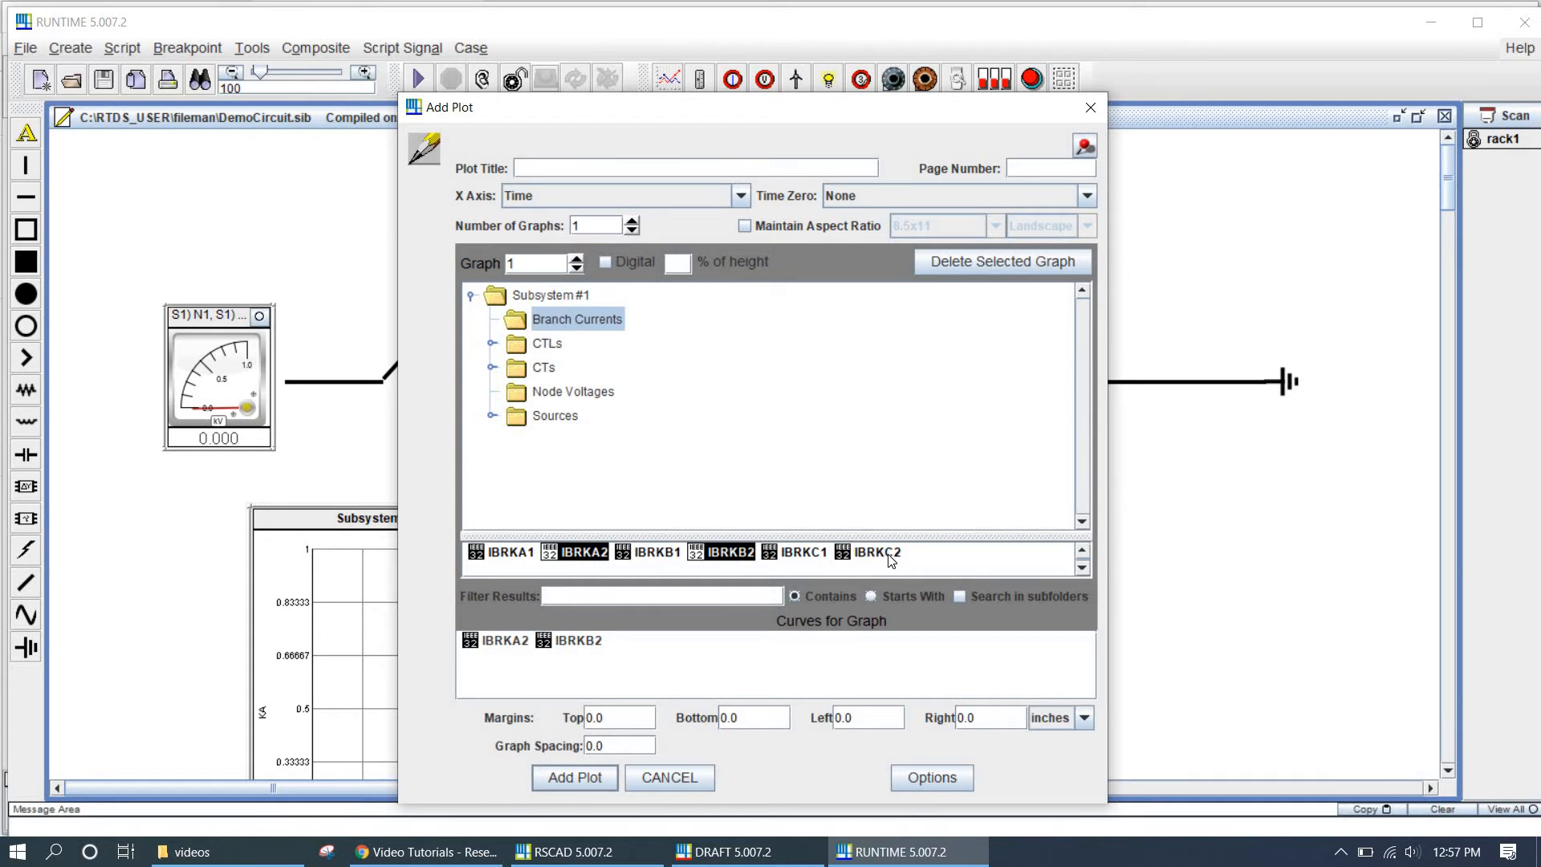
click(889, 556)
key(Return)
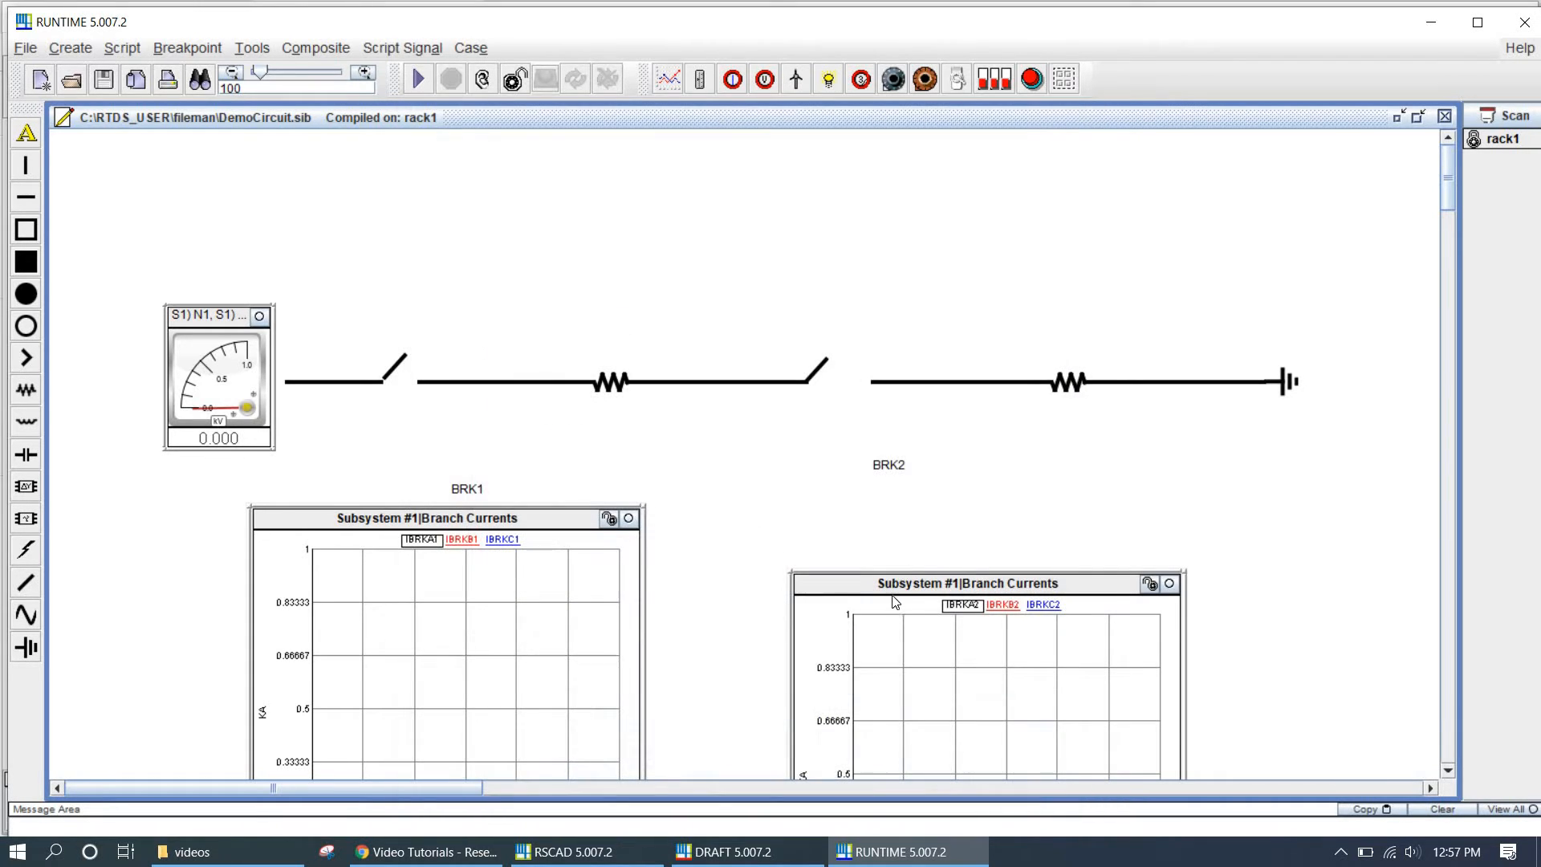
drag(899, 585, 809, 516)
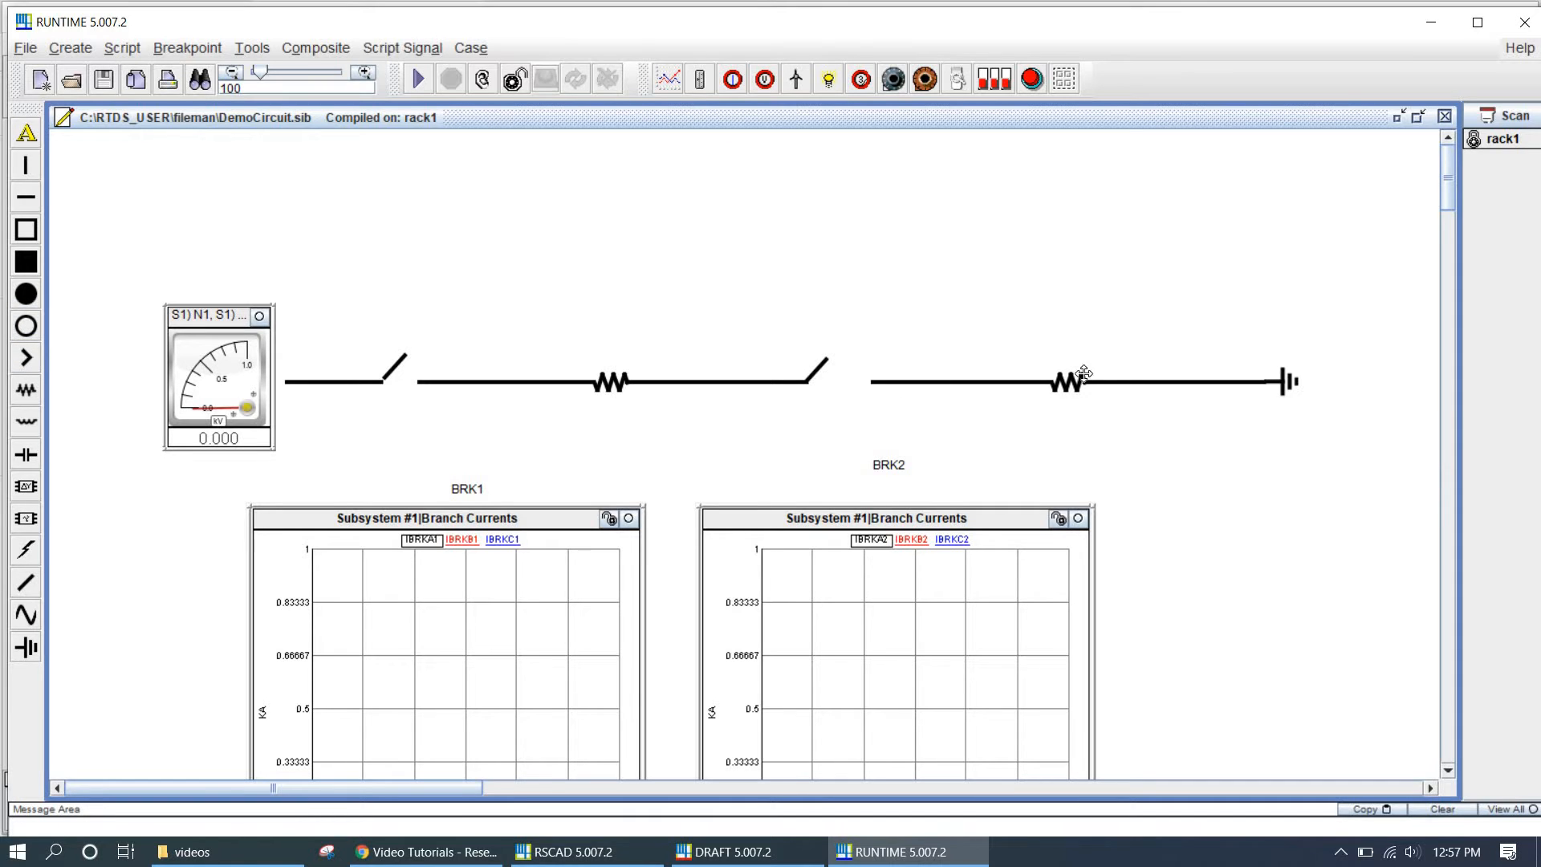
drag(421, 790, 463, 792)
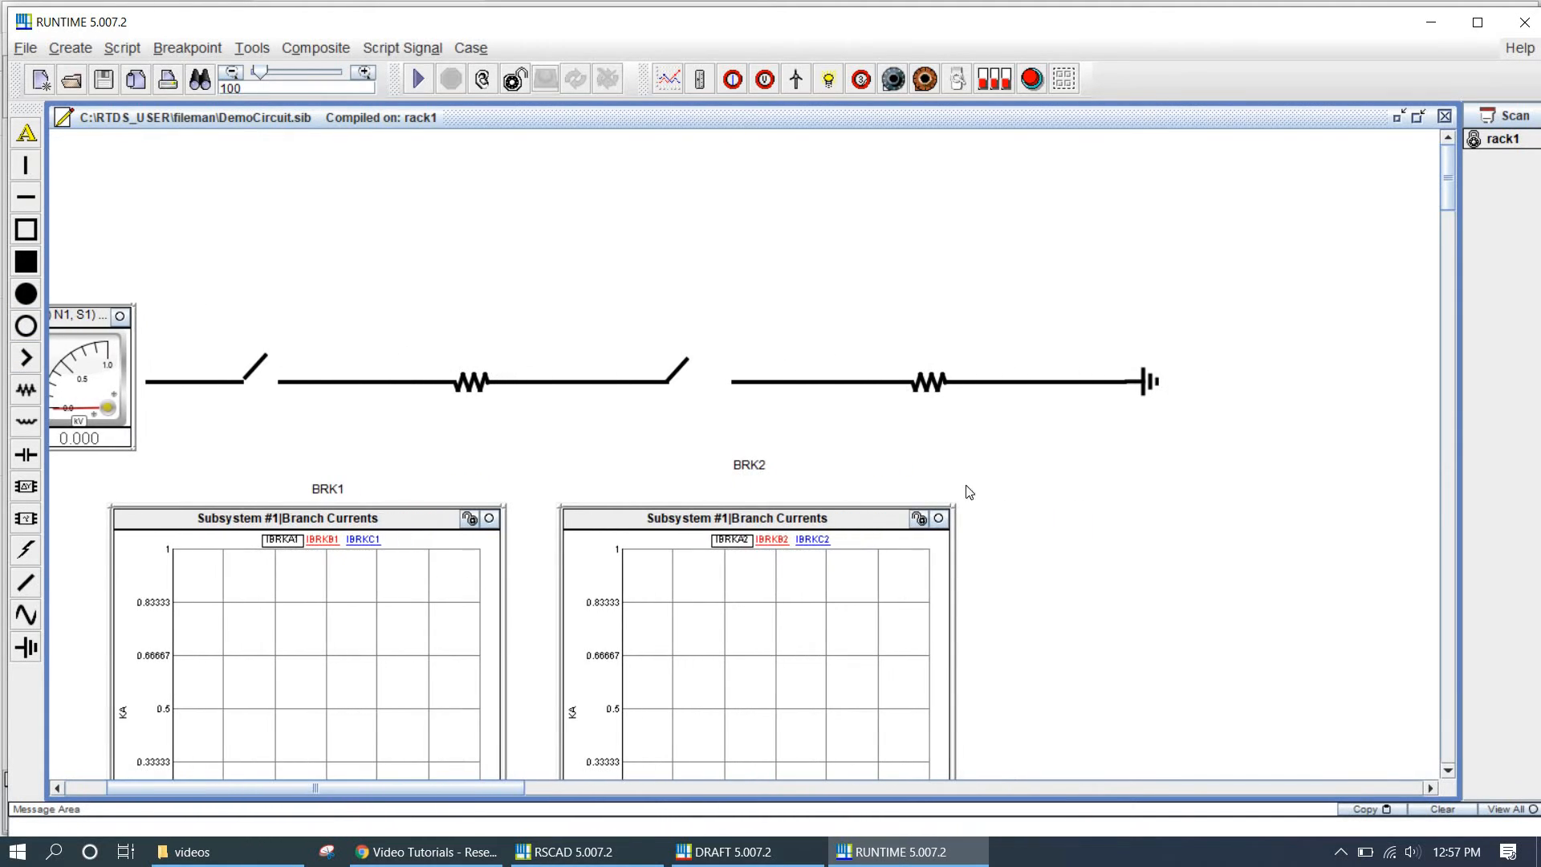
right_click(1125, 455)
mouse_move(1161, 470)
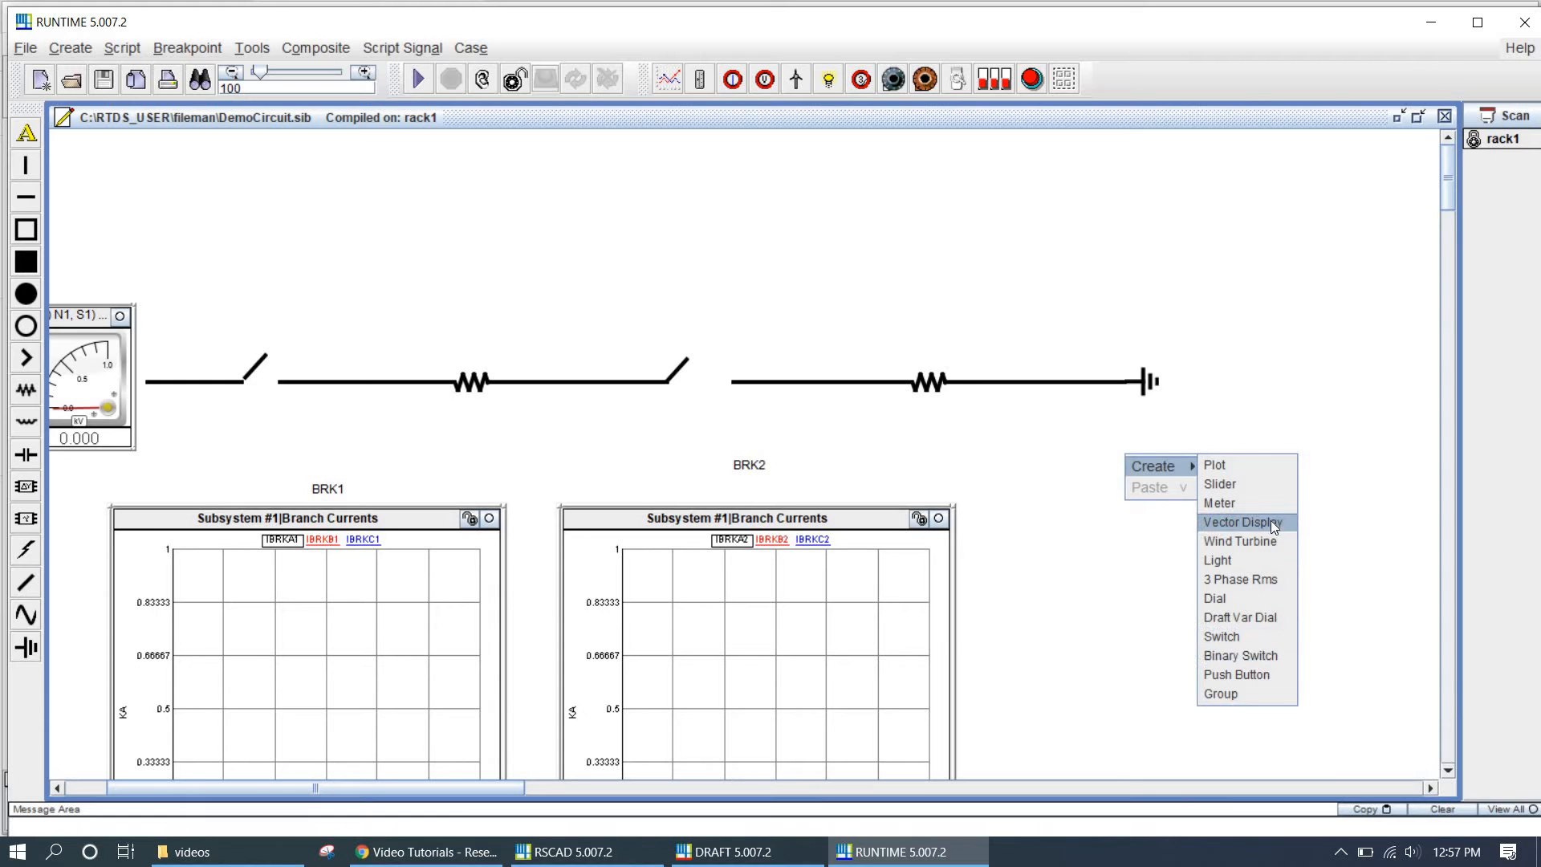
click(1245, 504)
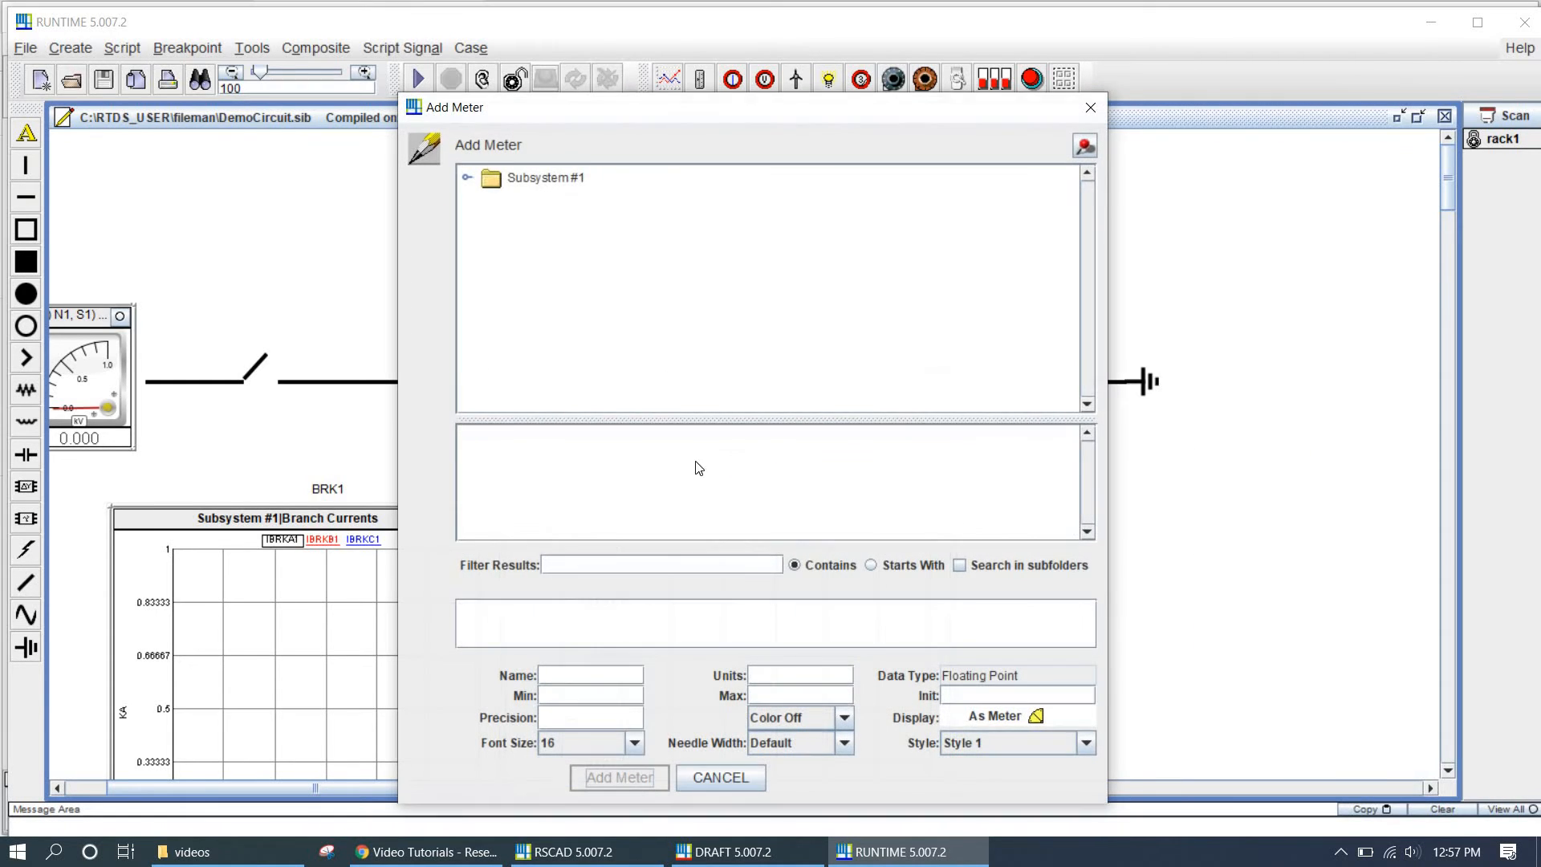
double_click(489, 184)
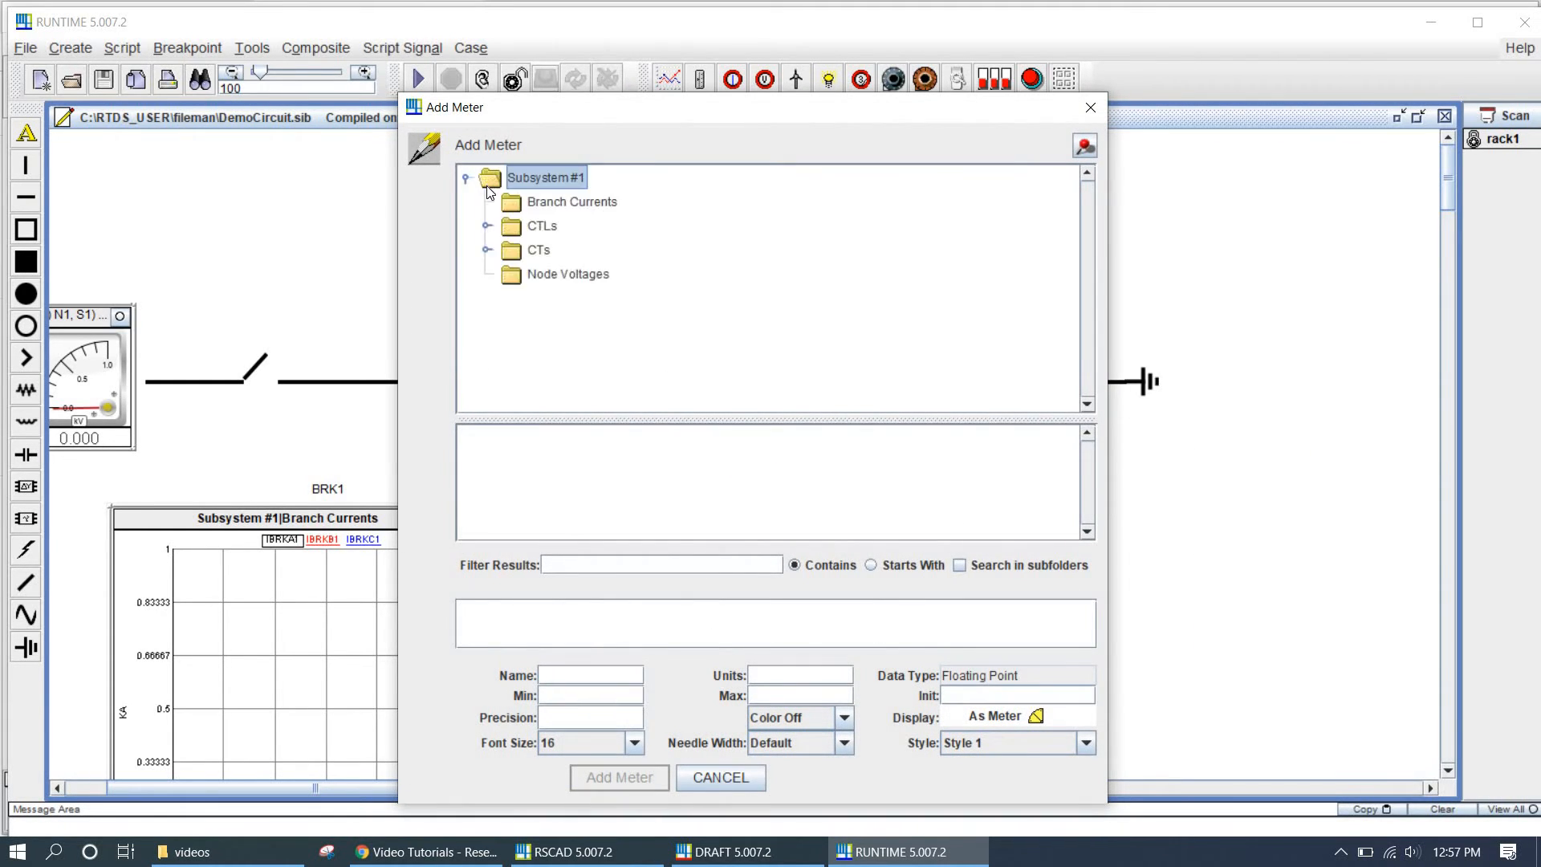
click(1090, 109)
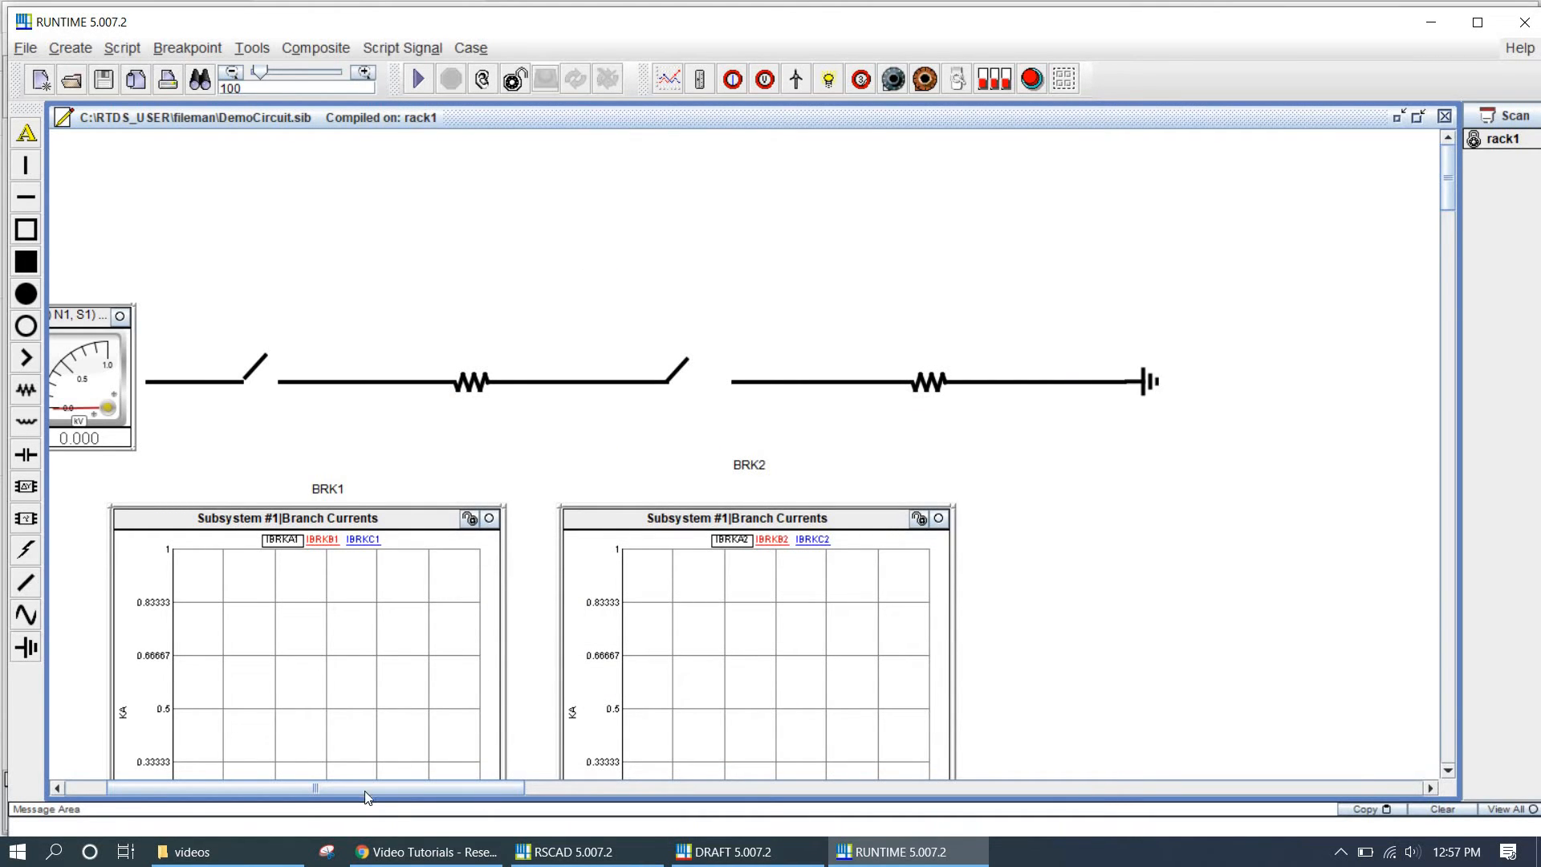
drag(369, 786, 326, 782)
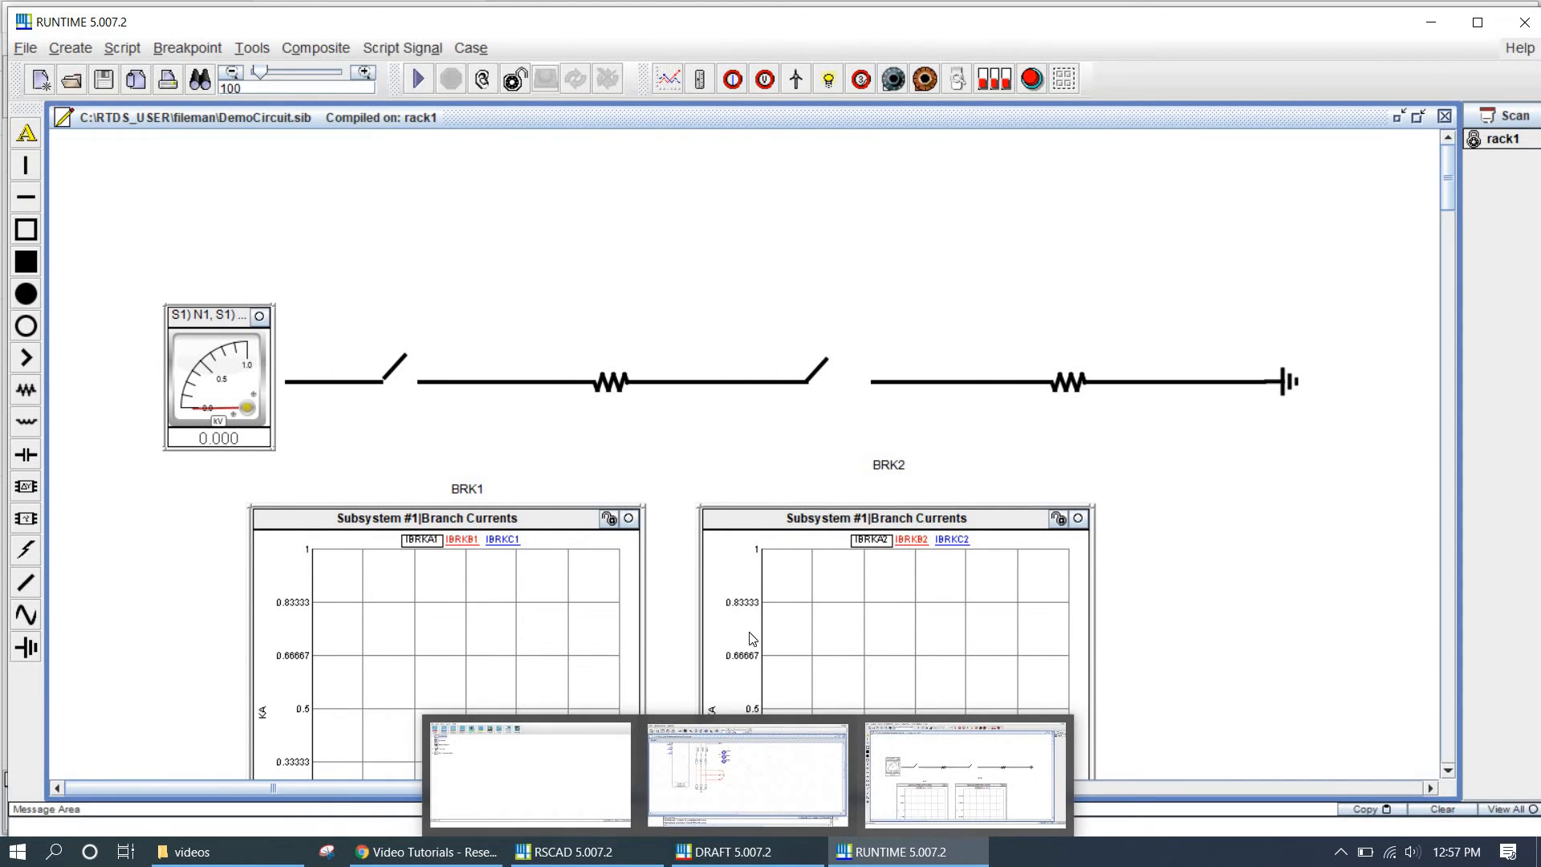
Step: Add a switch for the BRK1CONTROL signal from Subsystem #1's CTLs inputs above the one-line diagram
right_click(597, 204)
mouse_move(642, 216)
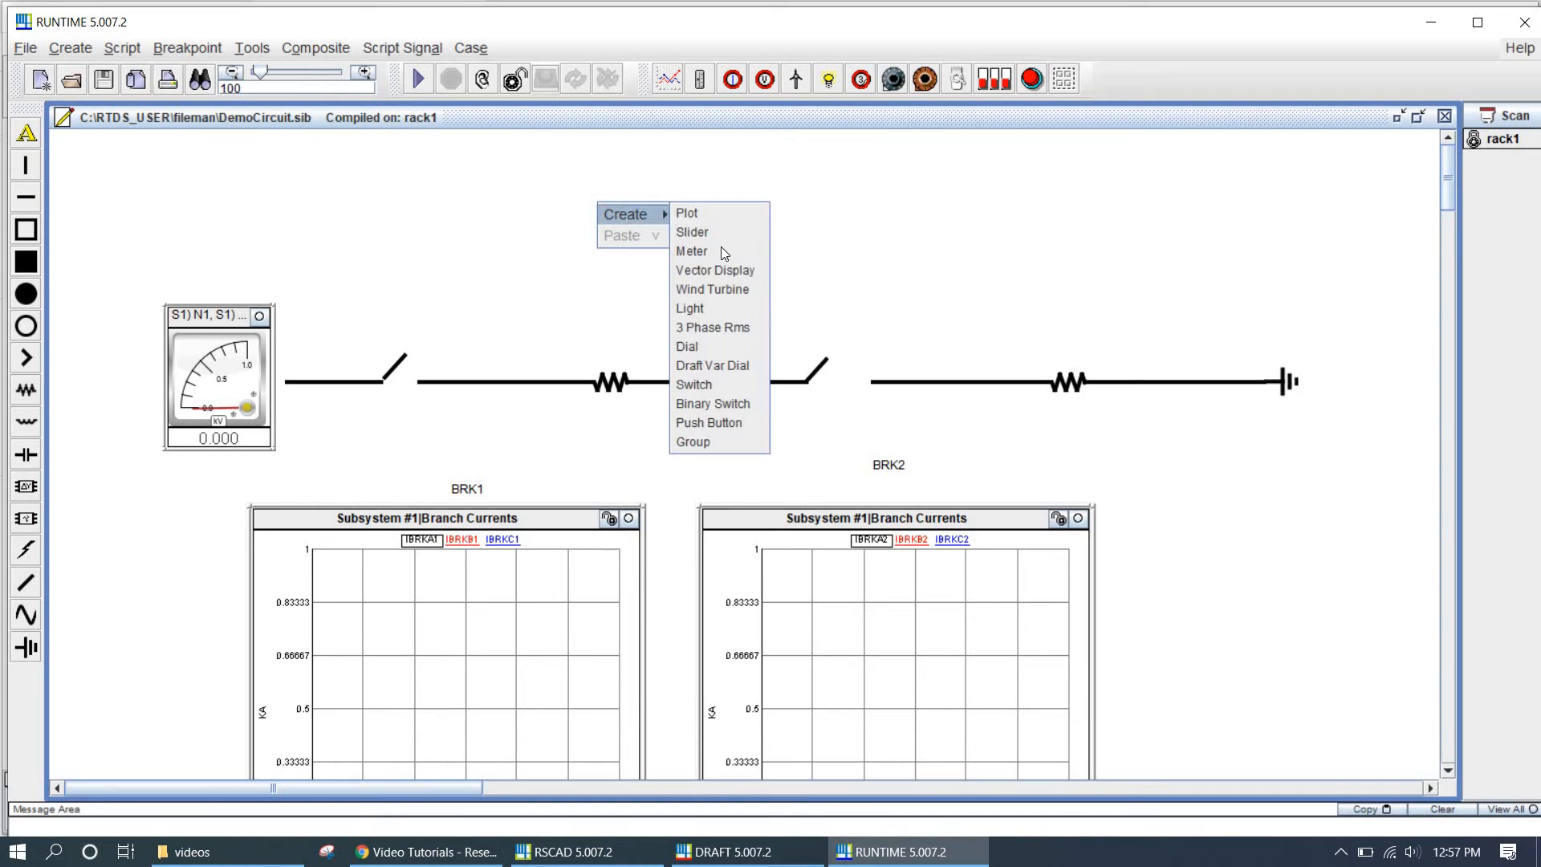
click(729, 385)
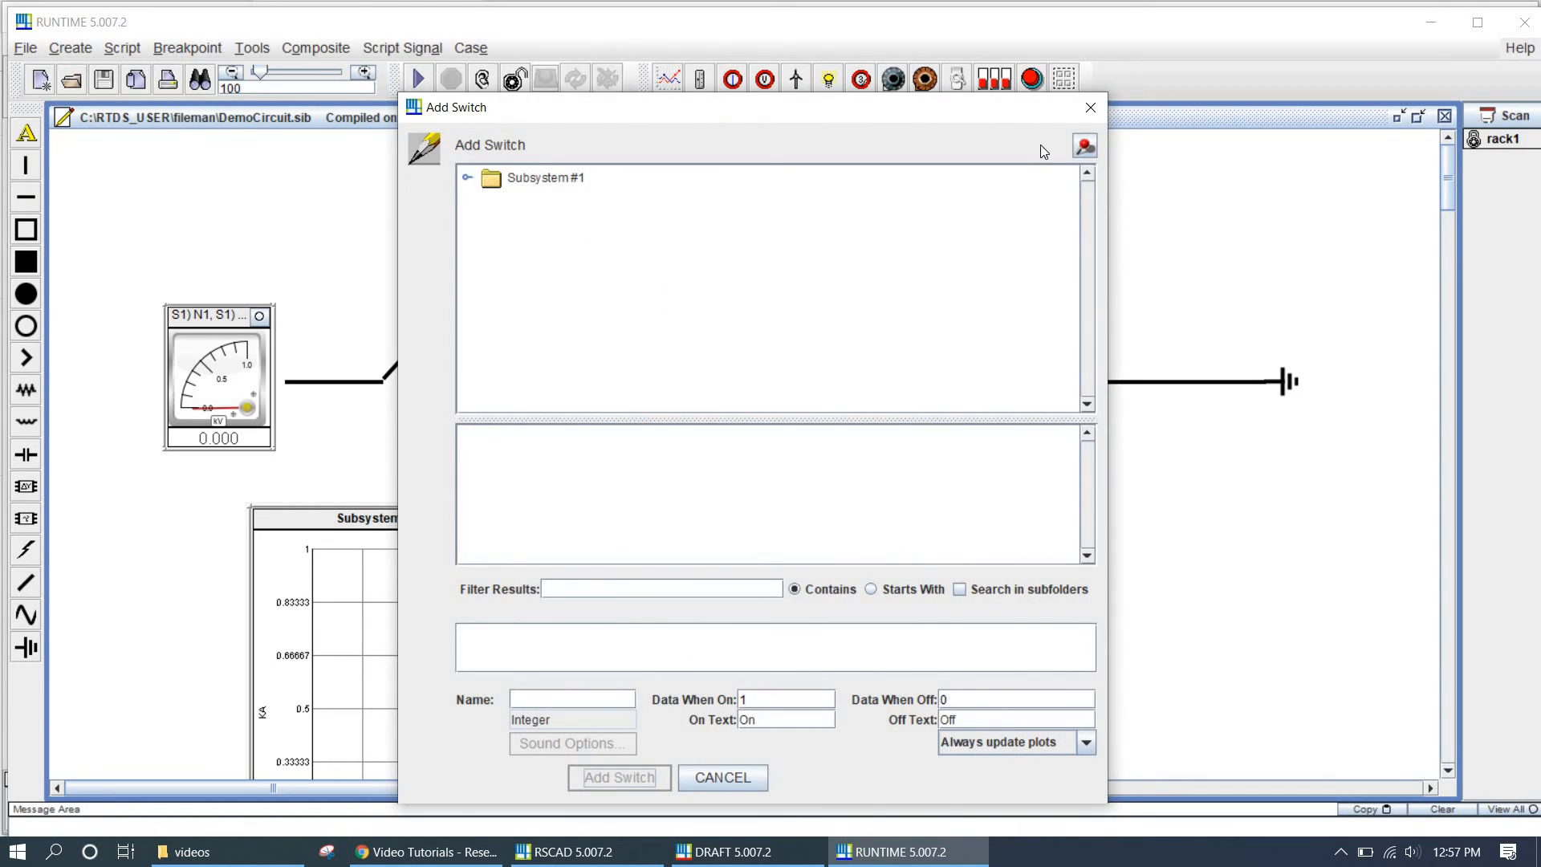
double_click(544, 177)
double_click(540, 201)
click(539, 223)
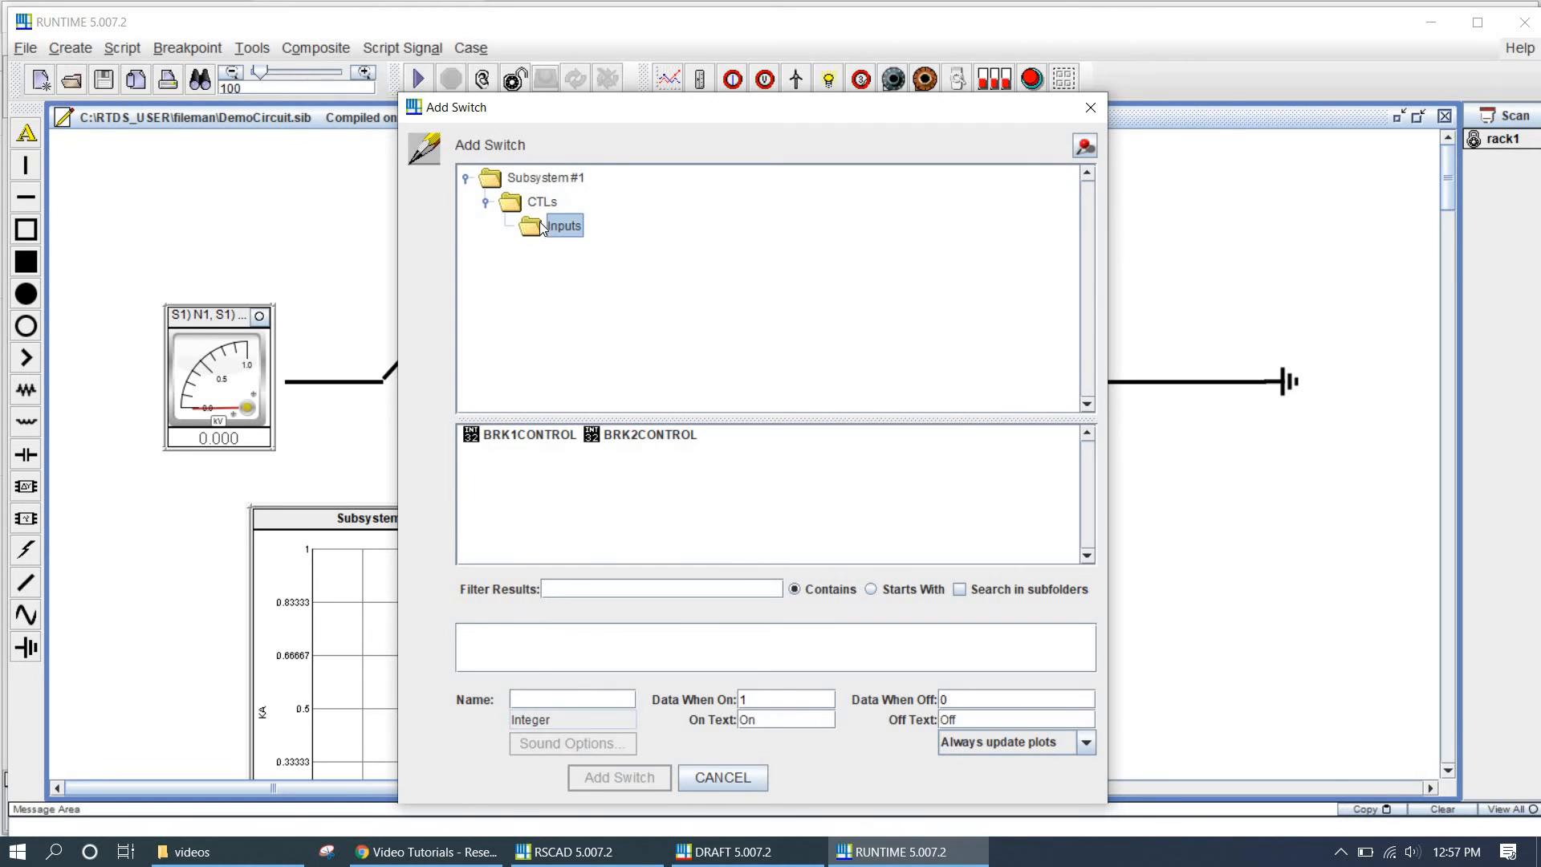
click(526, 435)
key(Return)
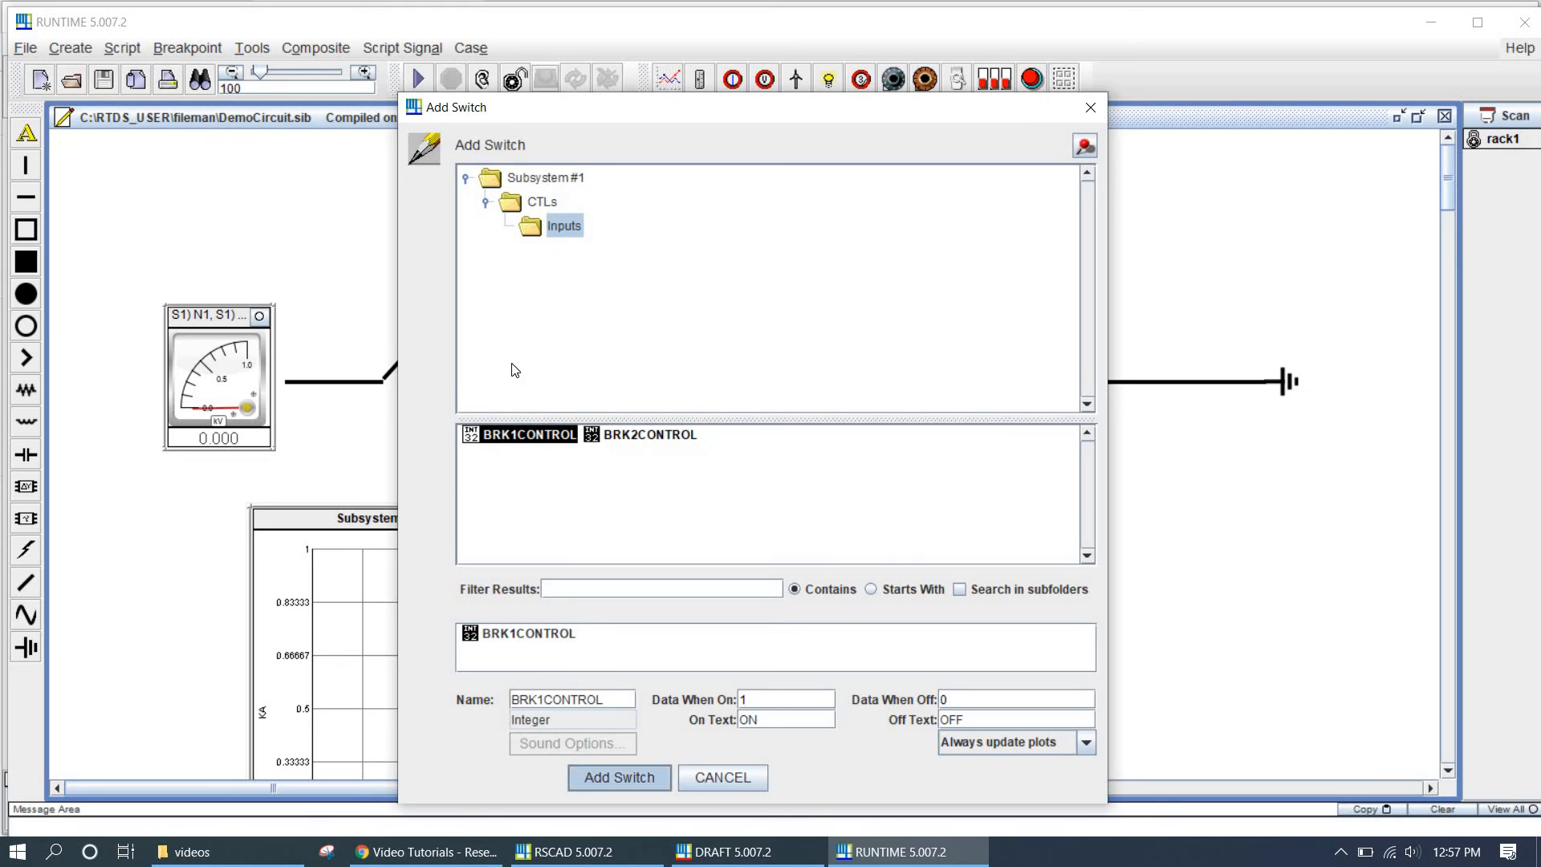
Step: Move the BRK1CONTROL switch to just below the first breaker symbol, beside the voltage meter
drag(616, 235, 351, 432)
right_click(543, 217)
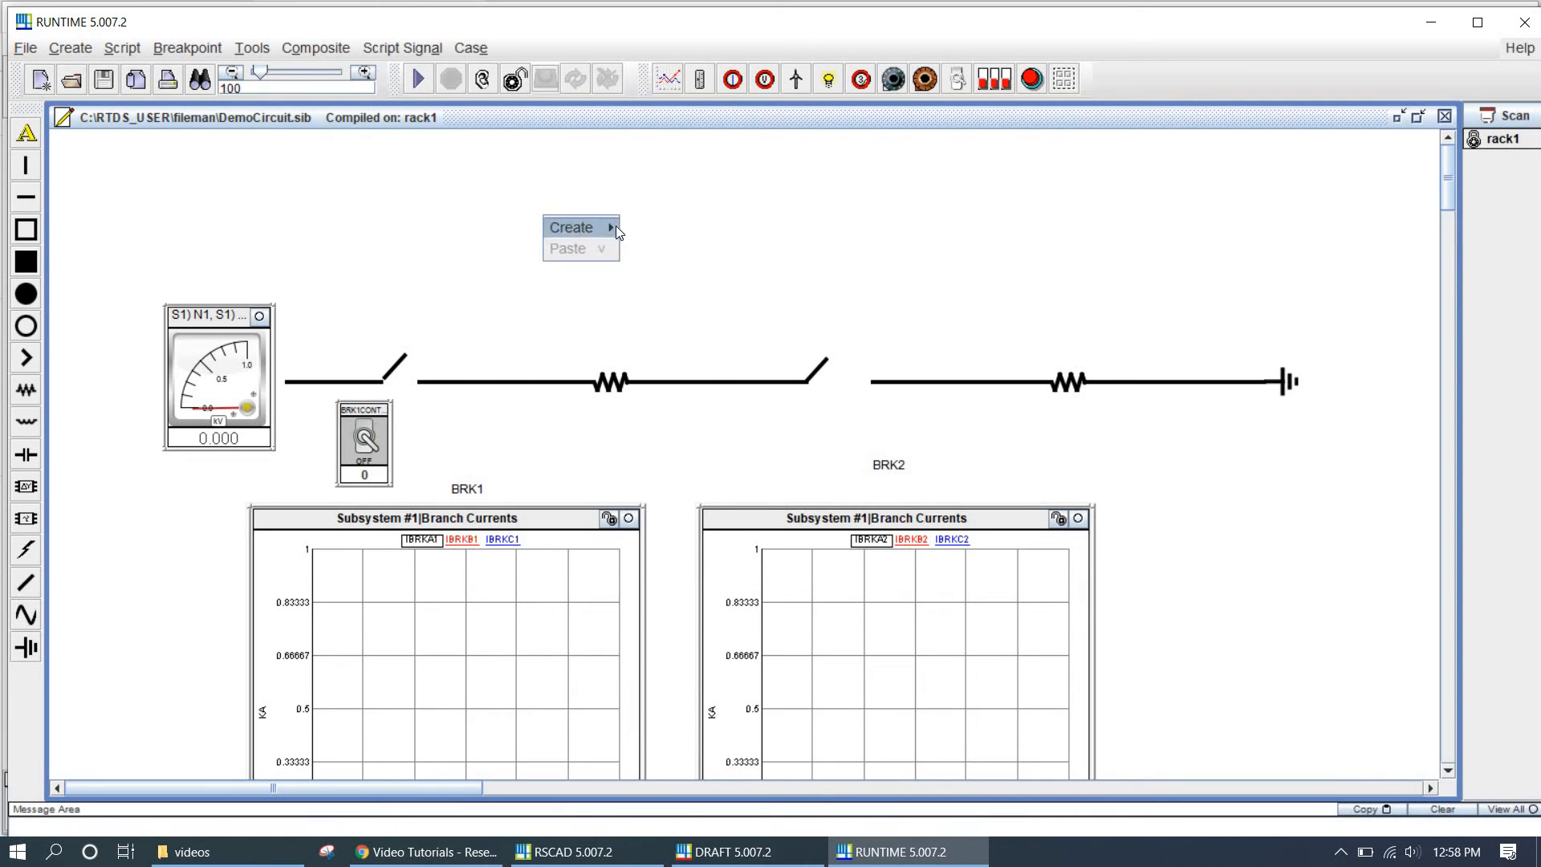
click(616, 225)
click(1094, 108)
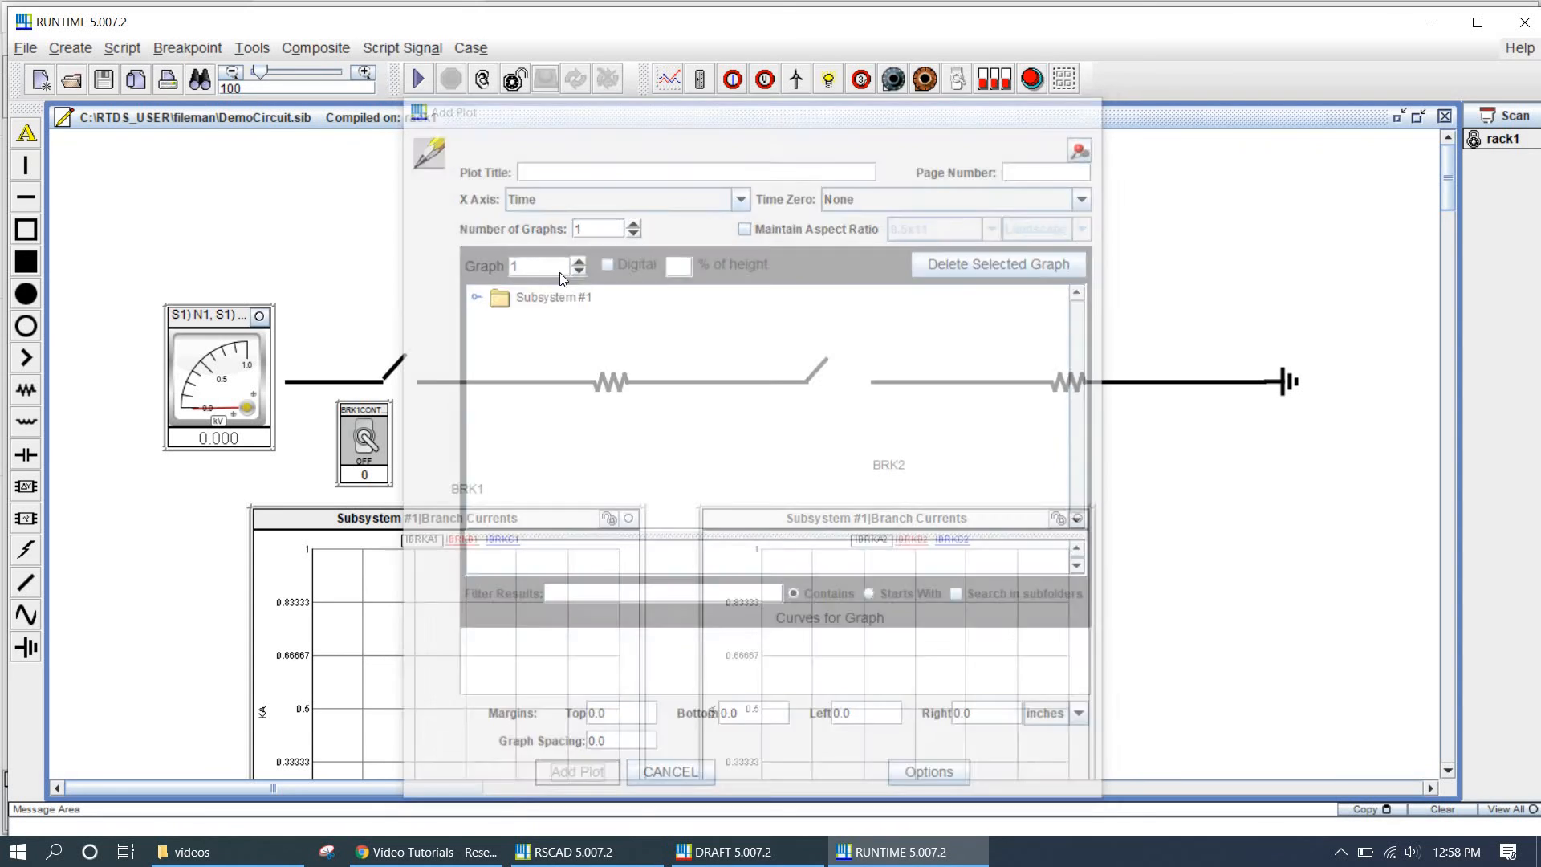
Step: Add a switch for the BRK2CONTROL signal from Subsystem #1's CTLs inputs and place it just below the second breaker symbol
right_click(568, 250)
mouse_move(580, 265)
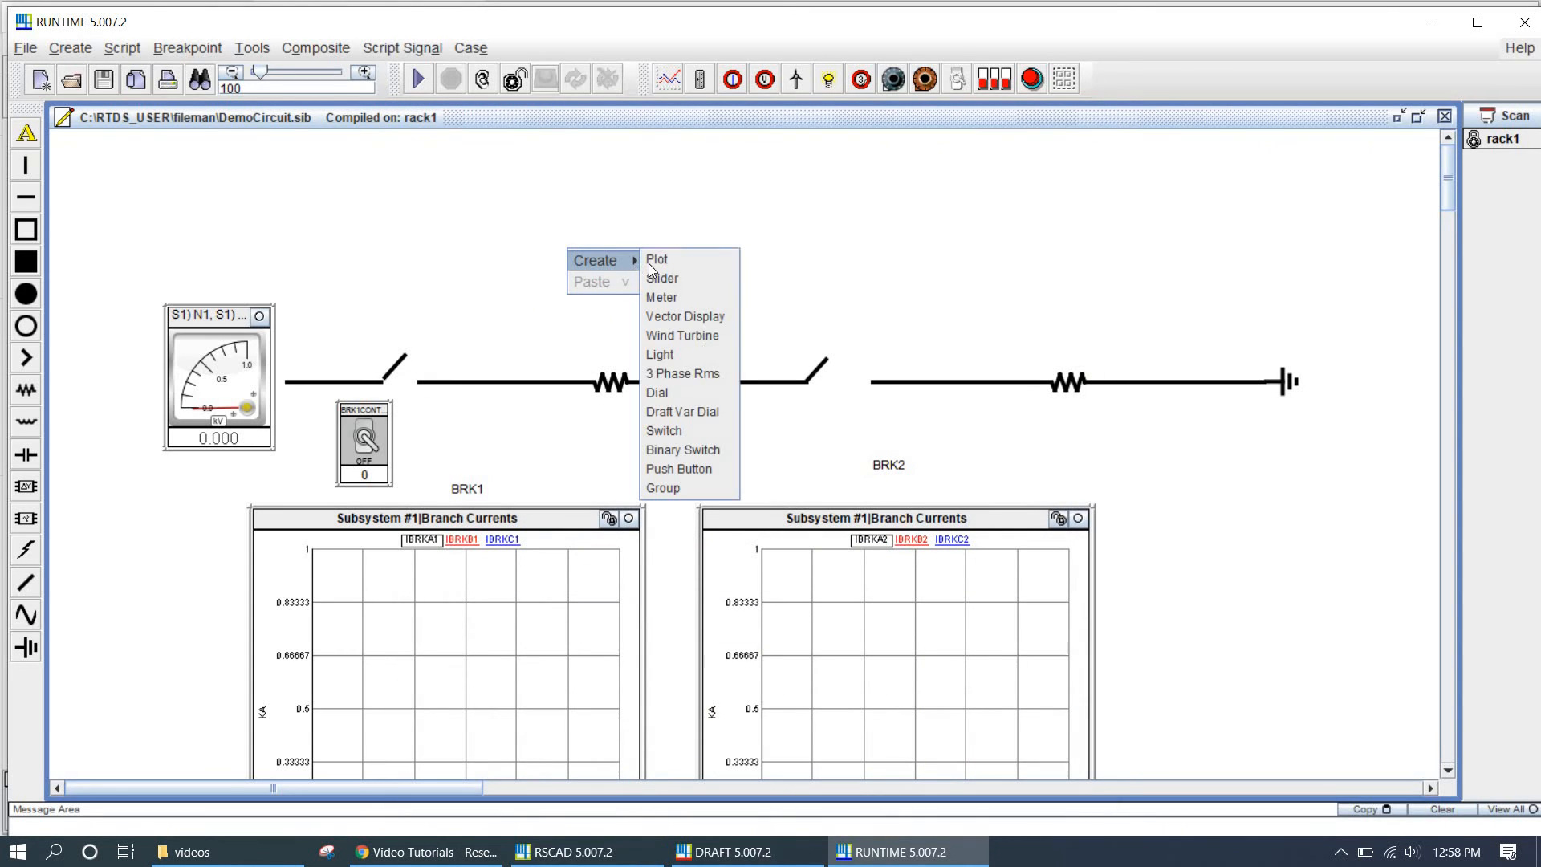
click(678, 428)
double_click(544, 179)
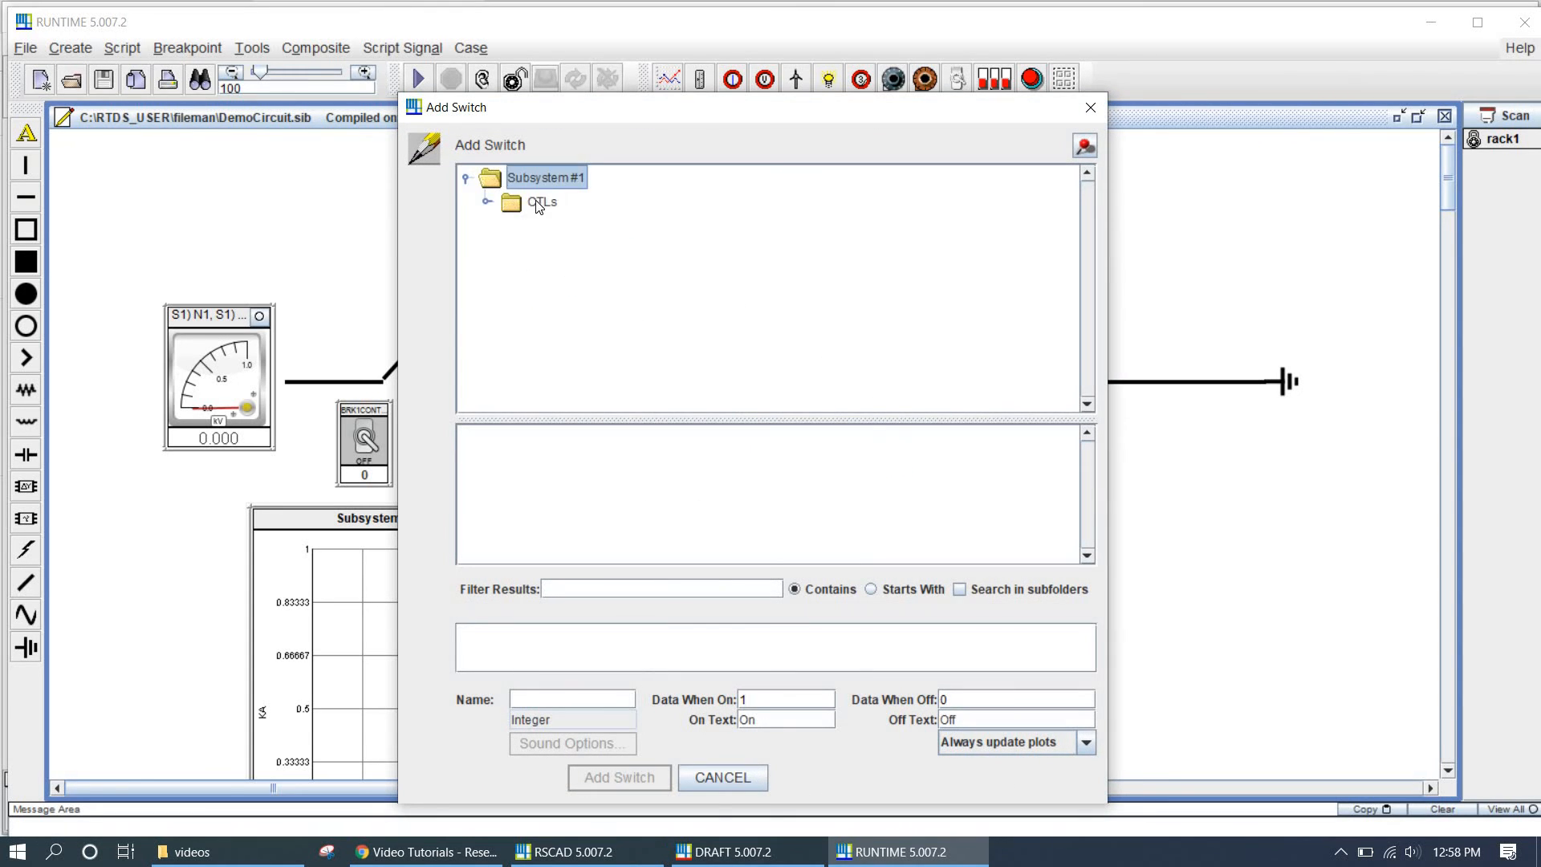
double_click(537, 202)
click(554, 228)
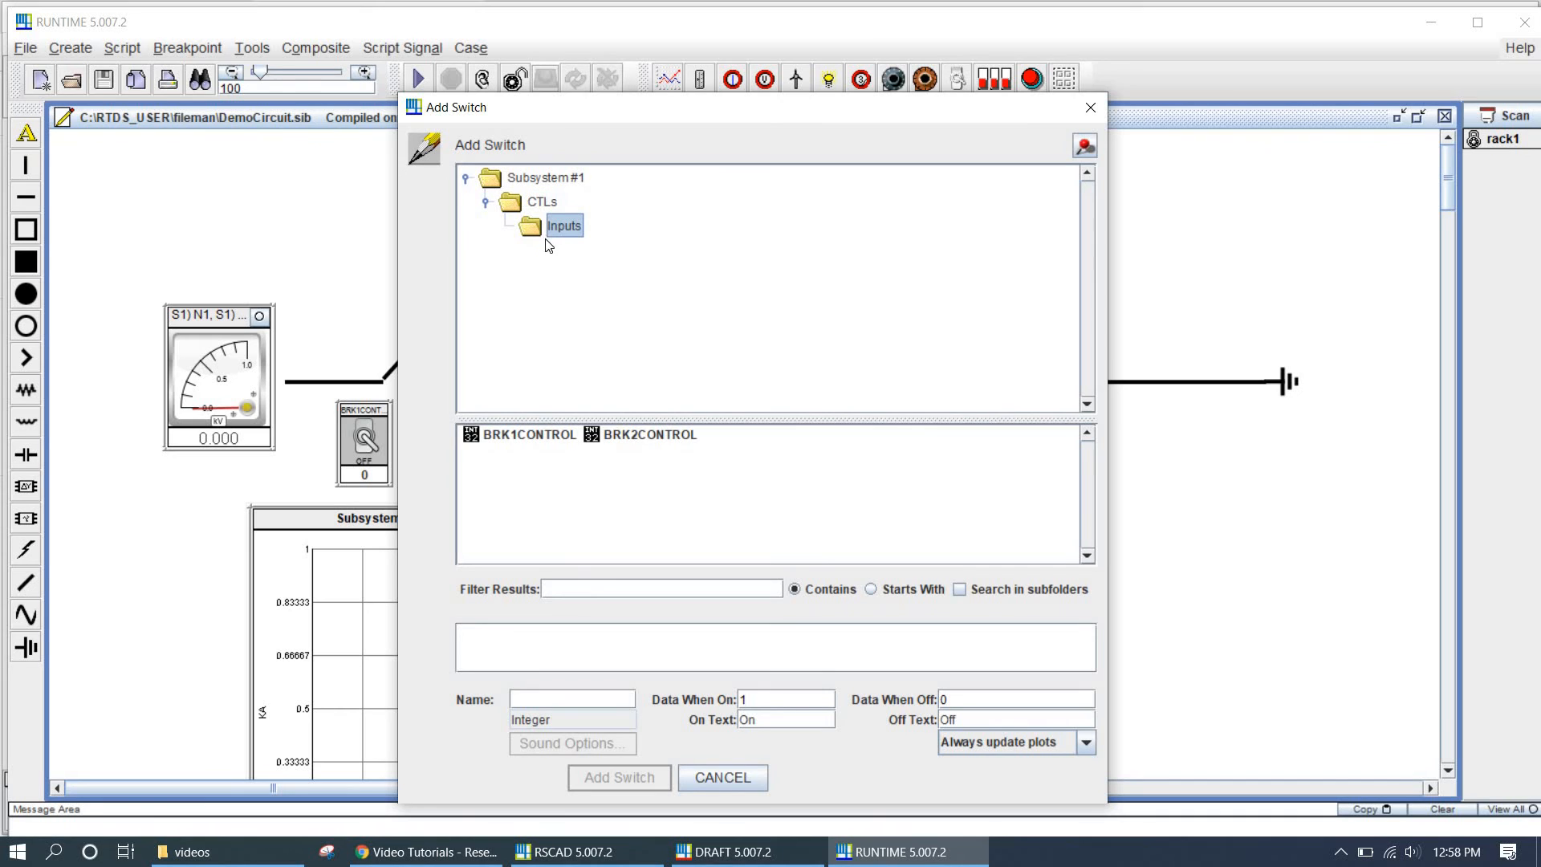
double_click(652, 447)
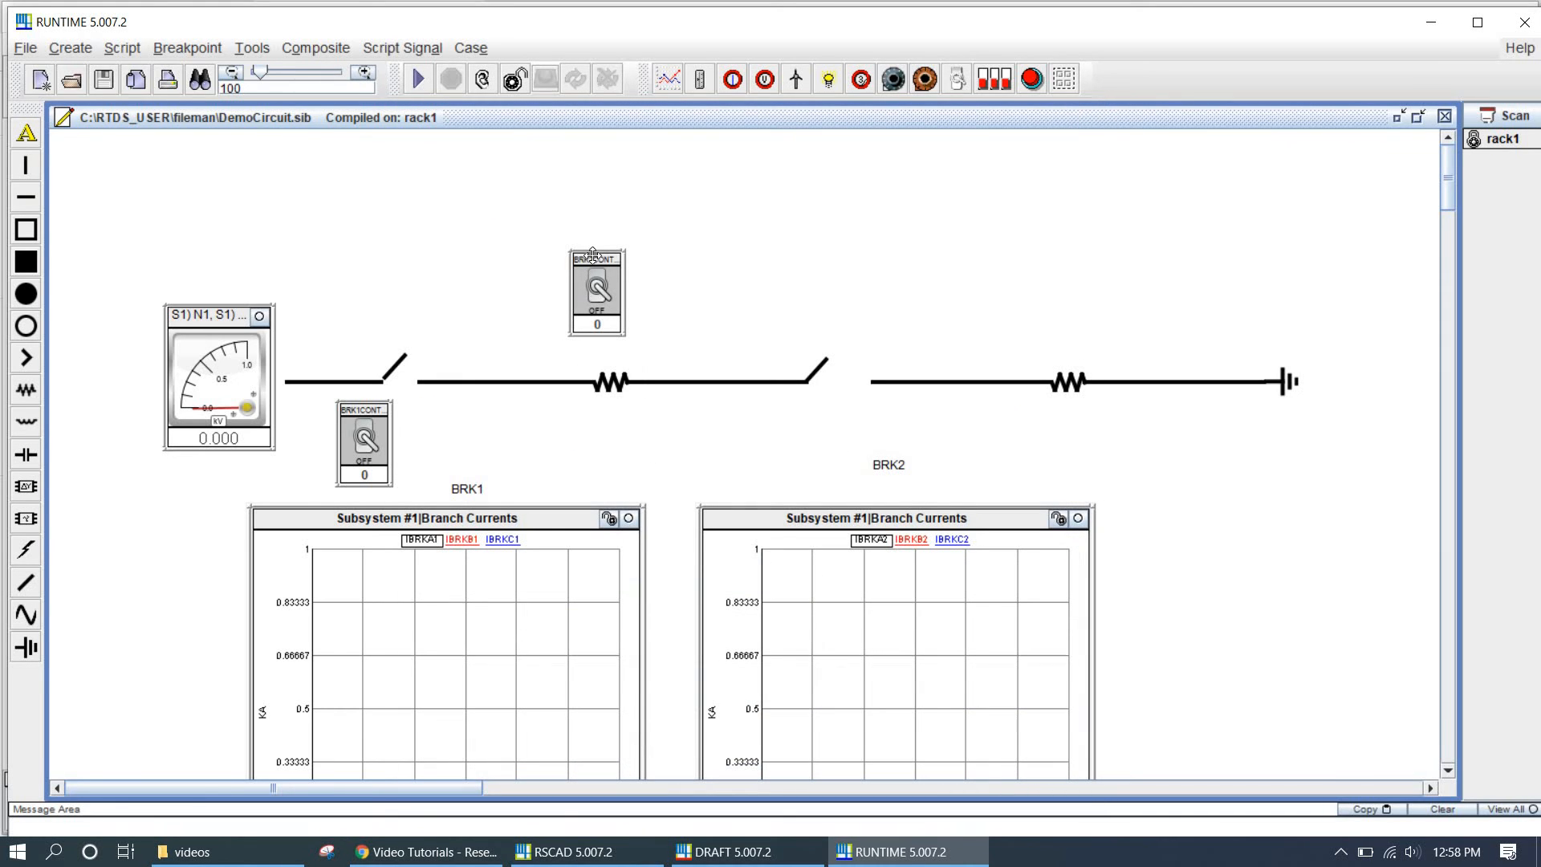
drag(593, 255, 789, 411)
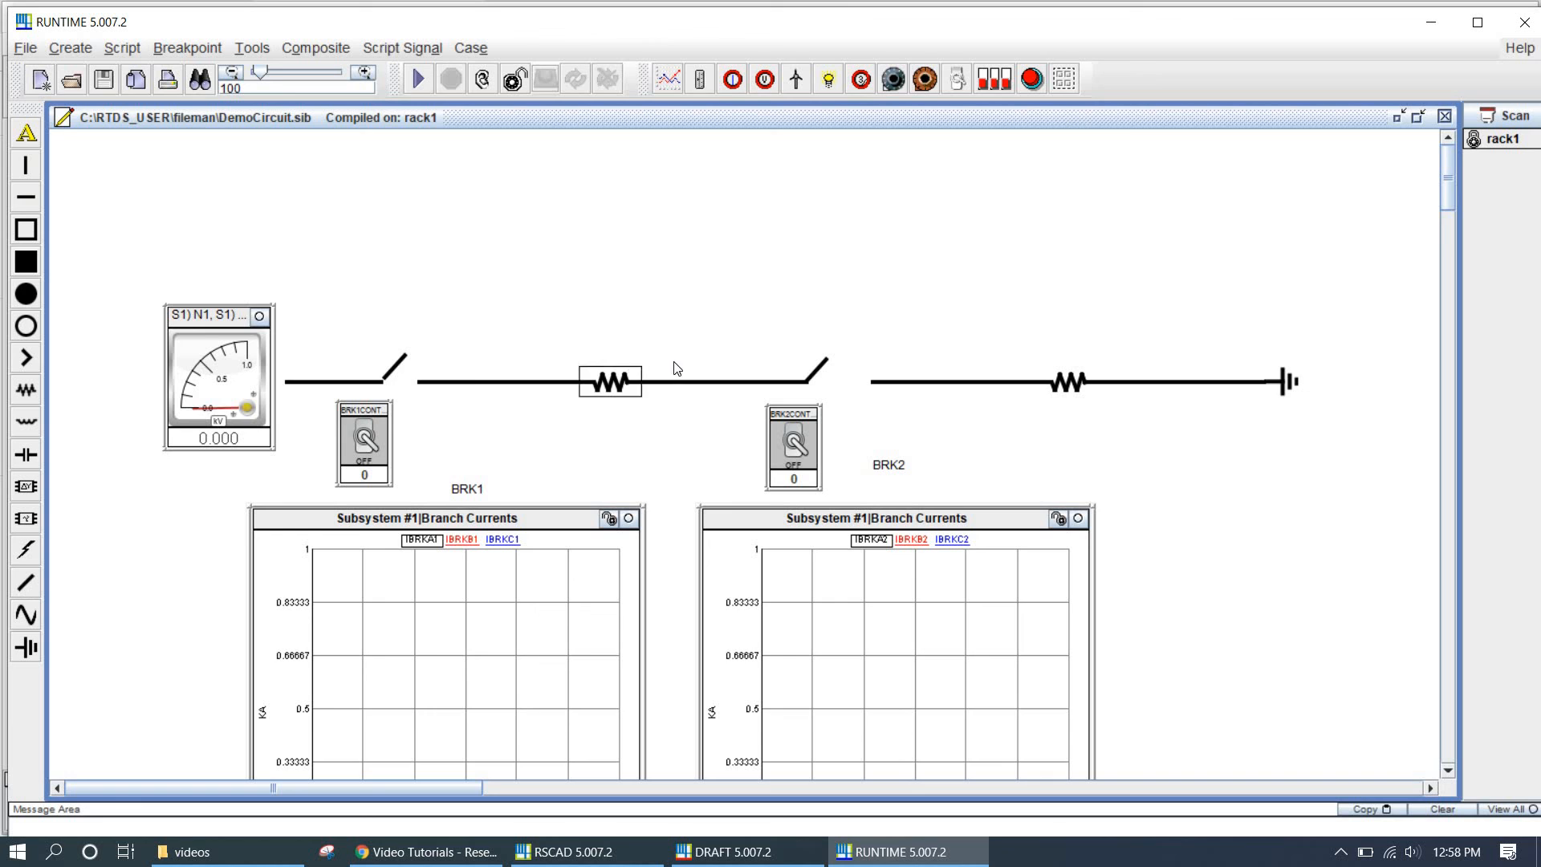
scroll(676, 373, down, 5)
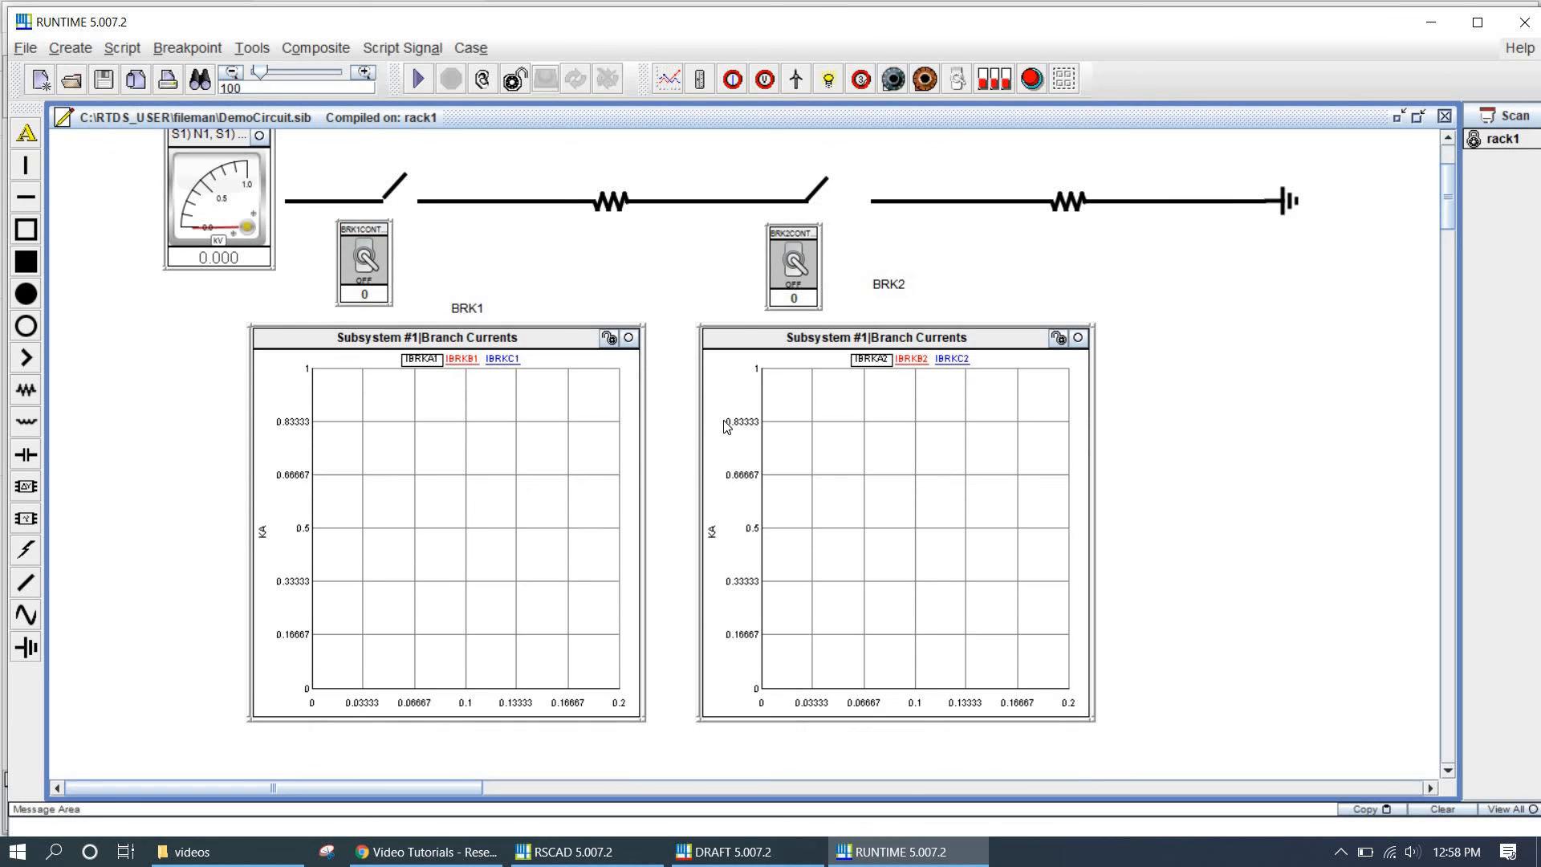
scroll(728, 426, up, 1)
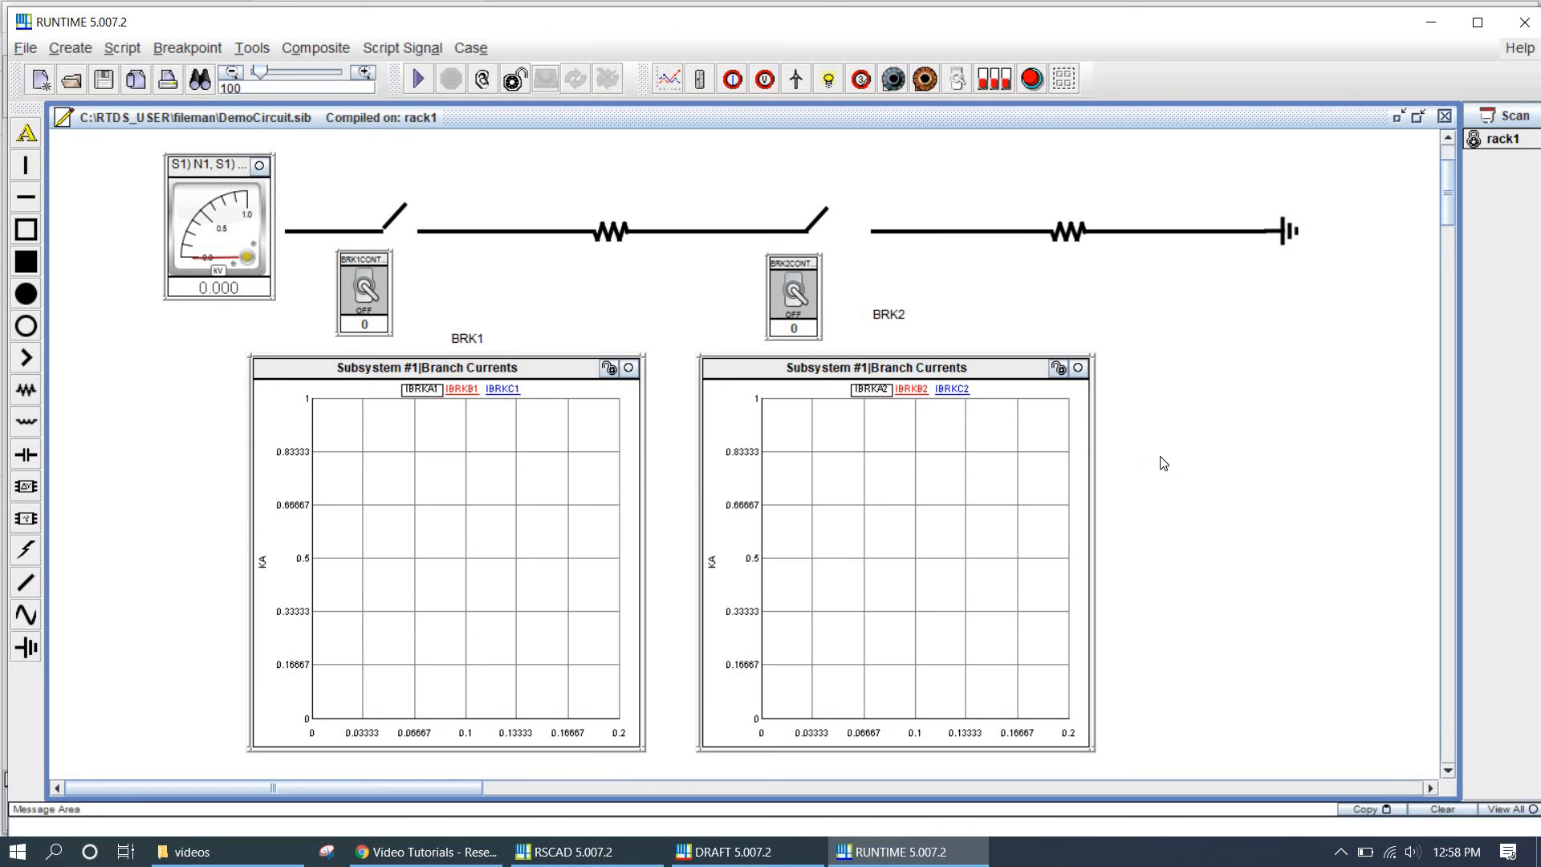